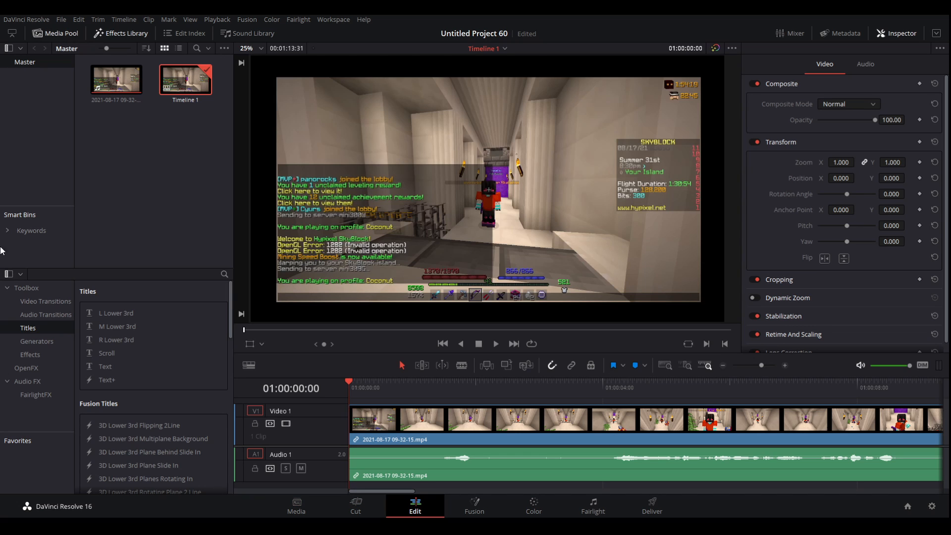
Toggle the Inspector and look through the selected clip's audio and video properties
click(903, 34)
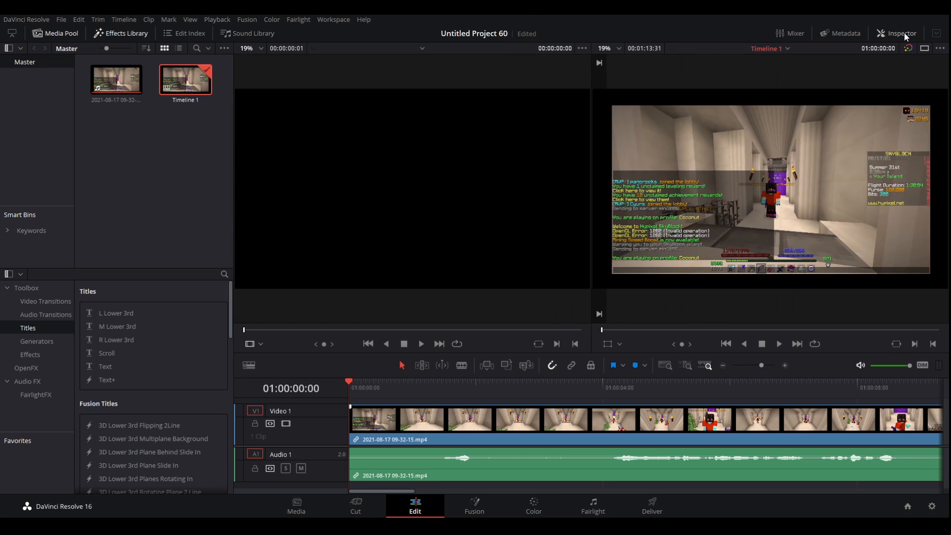
click(905, 33)
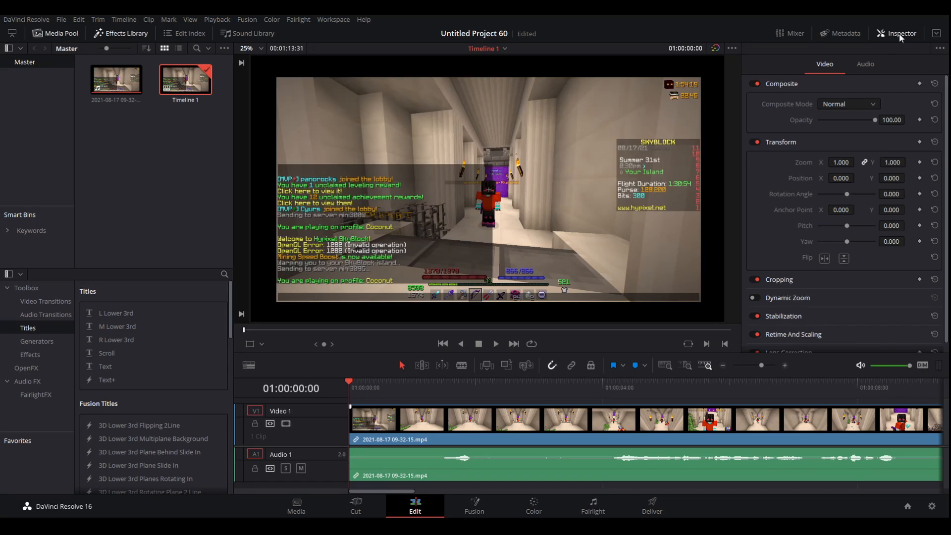
click(865, 66)
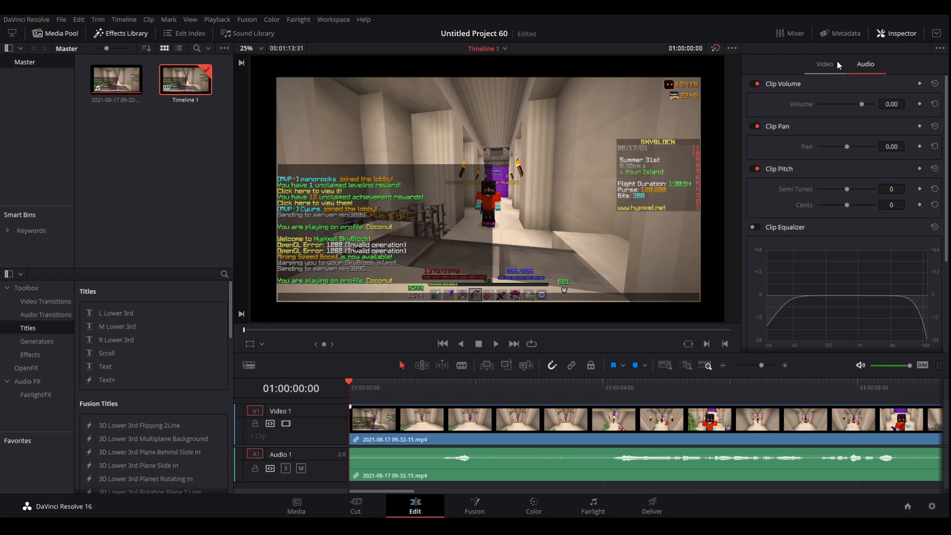
click(837, 62)
scroll(832, 213, down, 2)
scroll(824, 239, up, 2)
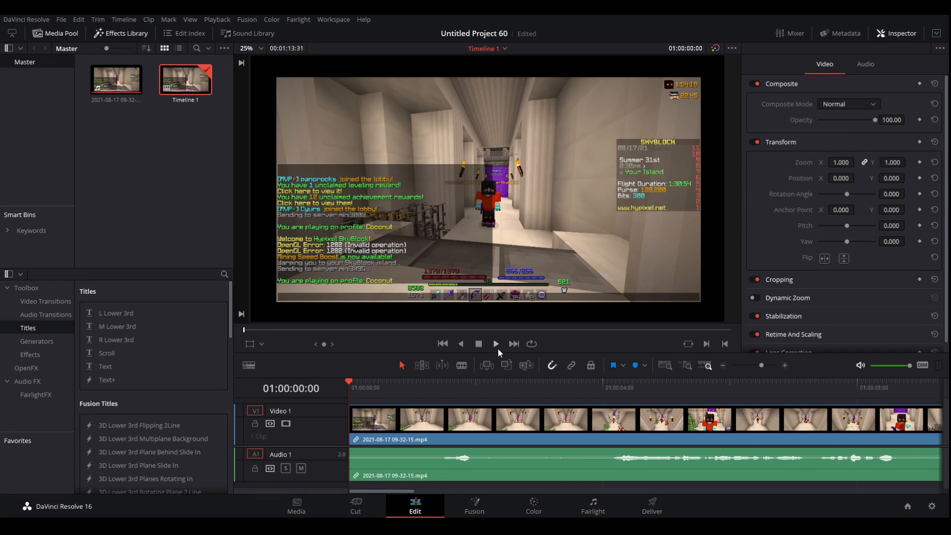
key(b)
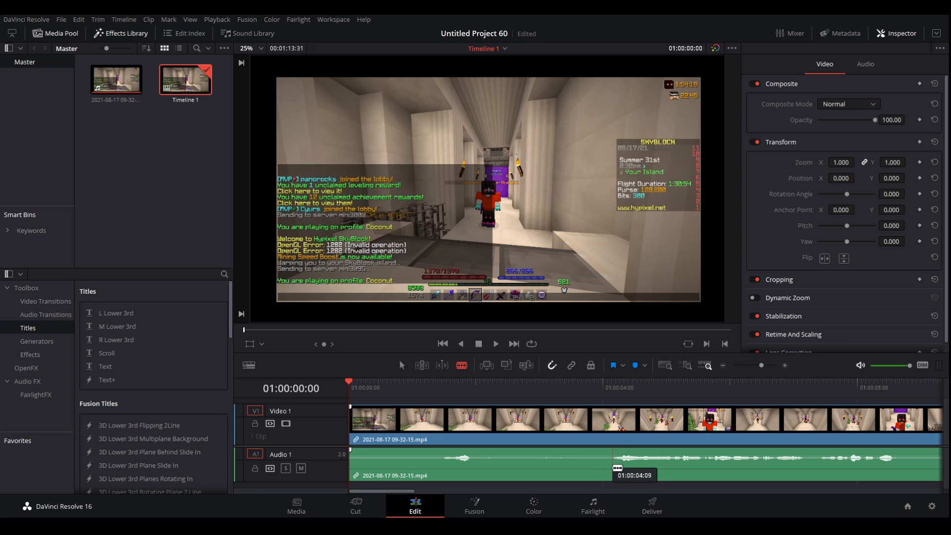
click(468, 385)
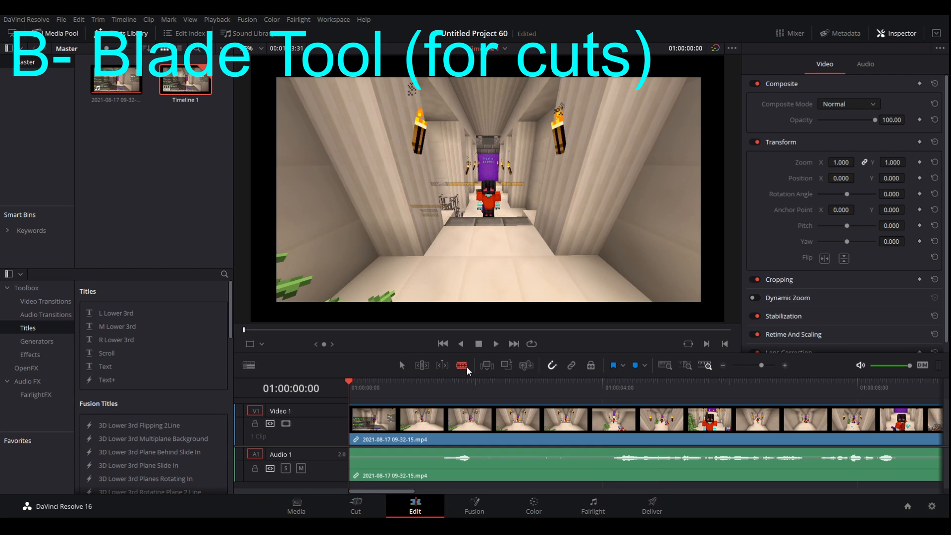
click(398, 369)
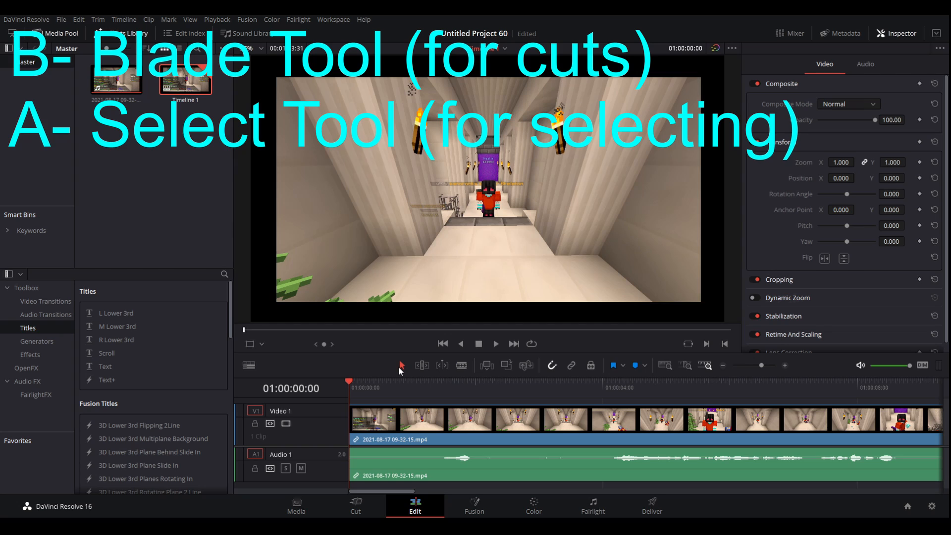
key(b)
key(a)
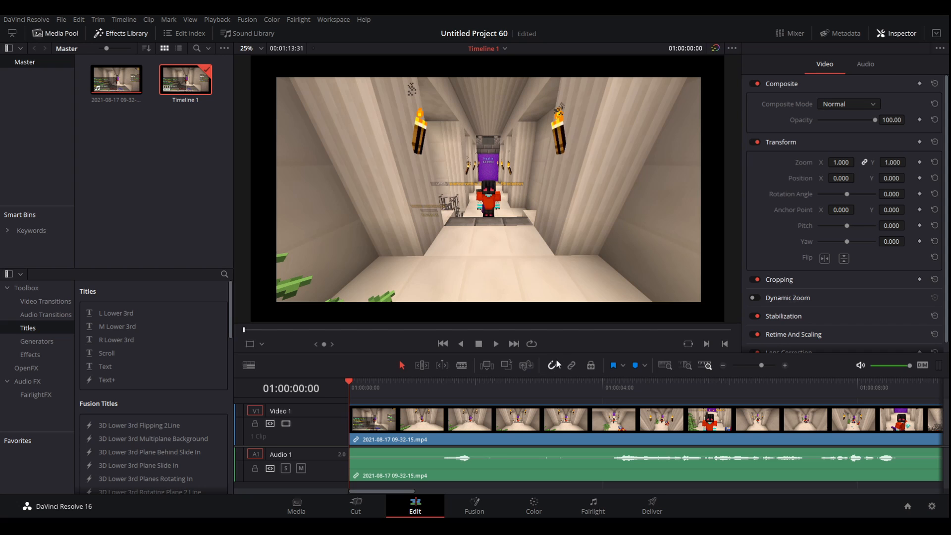
Split the gameplay clip's video and audio at 01:00:04:09 with the Blade tool
key(b)
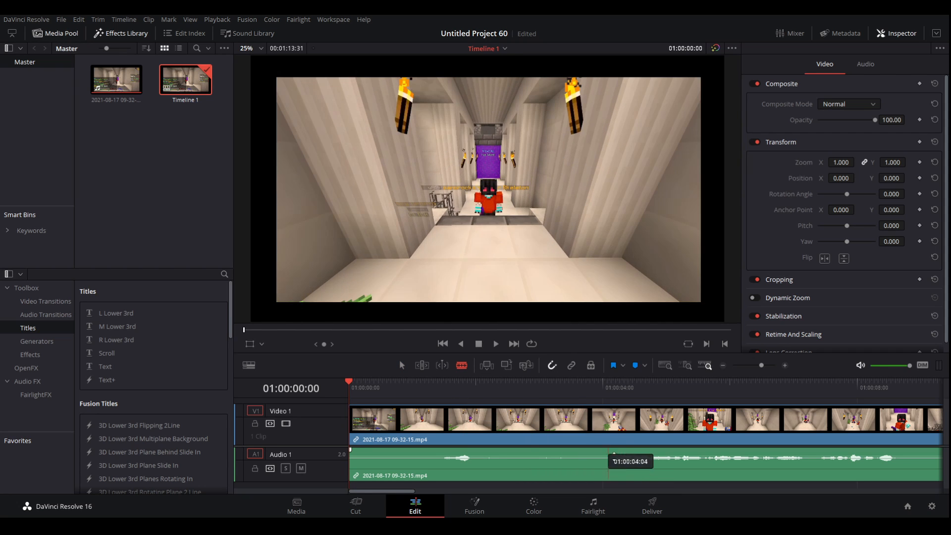
click(612, 432)
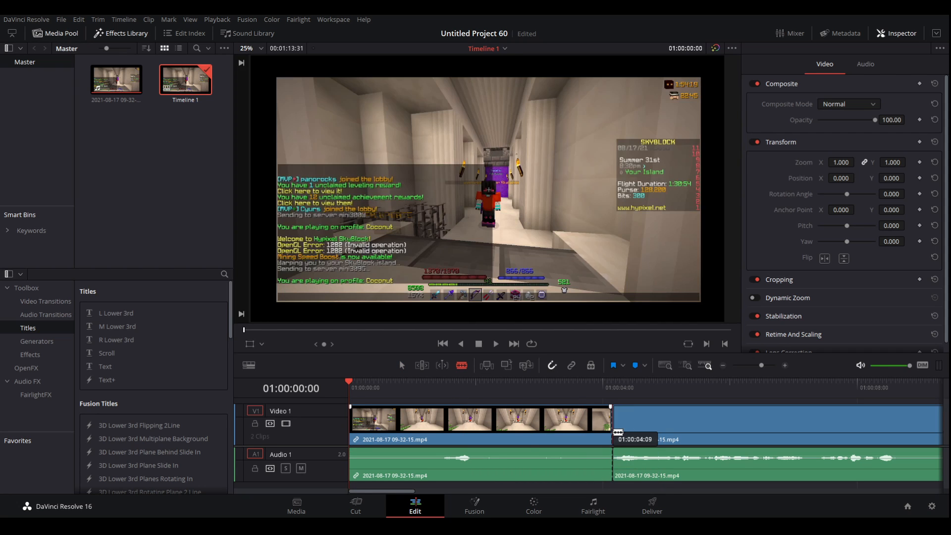
key(a)
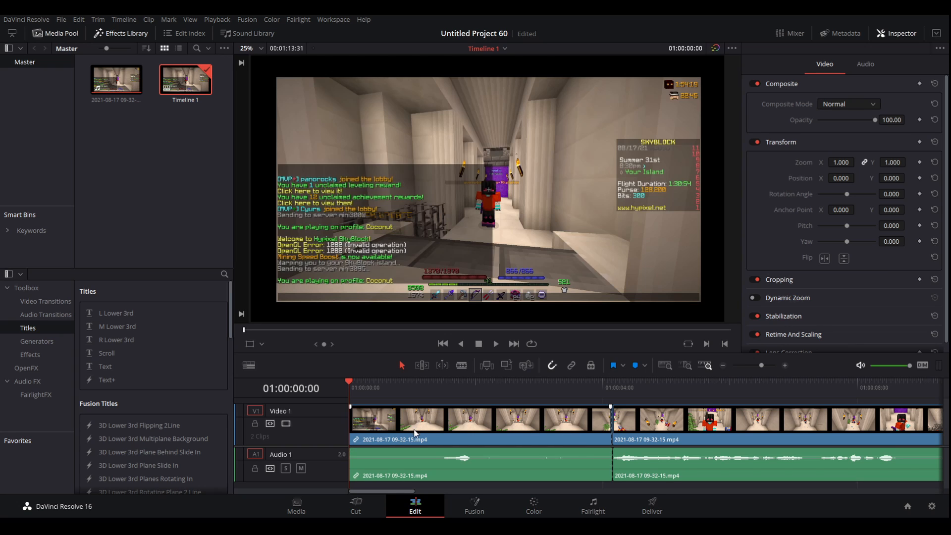
Try deleting the first segment's video and audio while leaving a gap, and undo the deletion
click(432, 427)
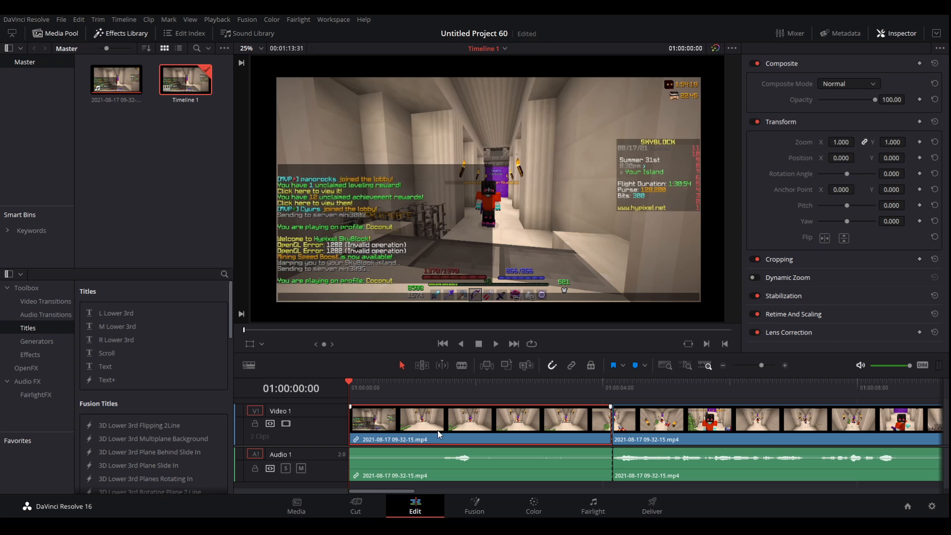
click(428, 466)
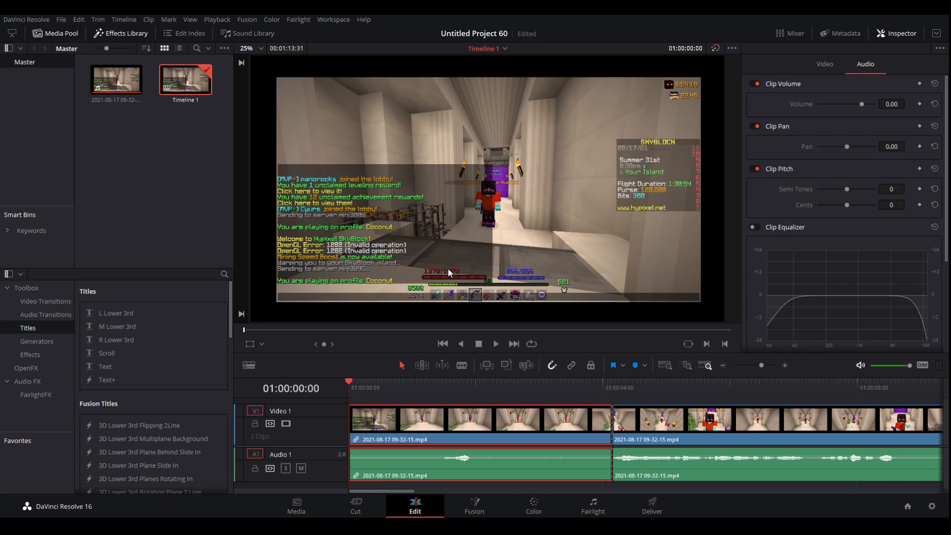
key(BackSpace)
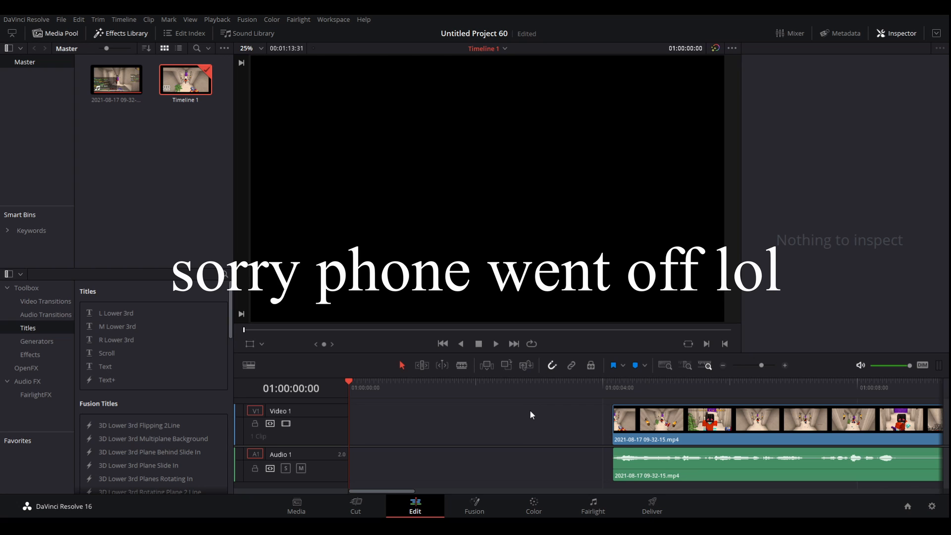
key(ctrl+z)
Ripple-delete the first segment's video and audio so the remaining footage moves to the timeline start
click(489, 430)
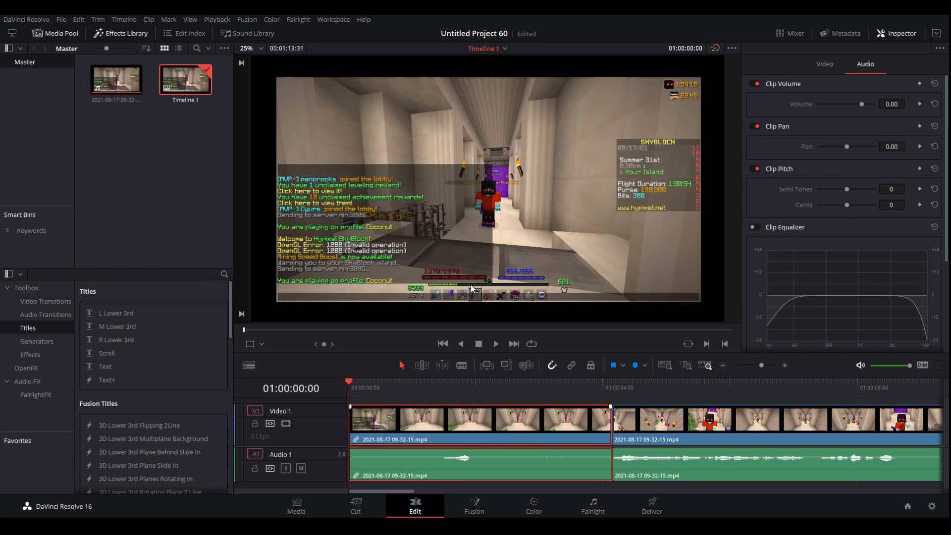
key(Delete)
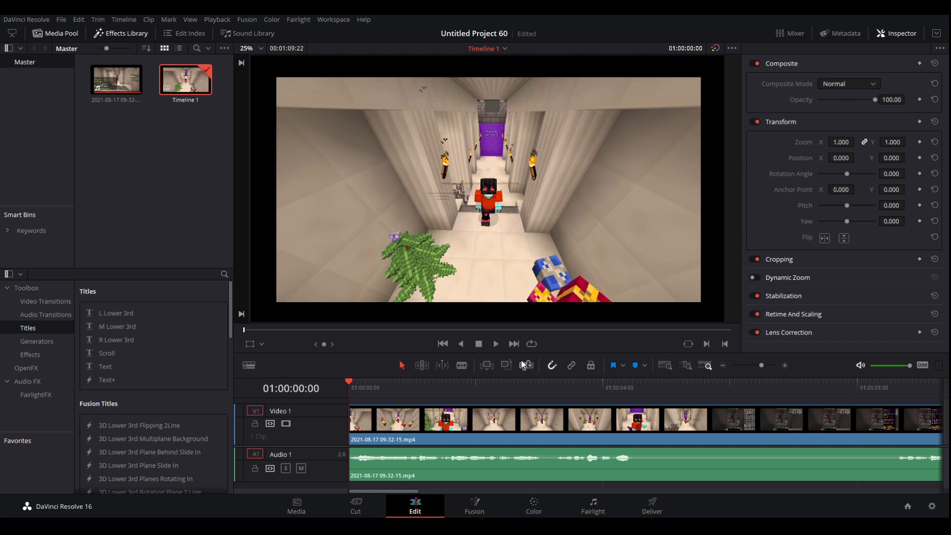
Play and scrub the opening seconds of the timeline to compare the speech with the audio waveform
key(space)
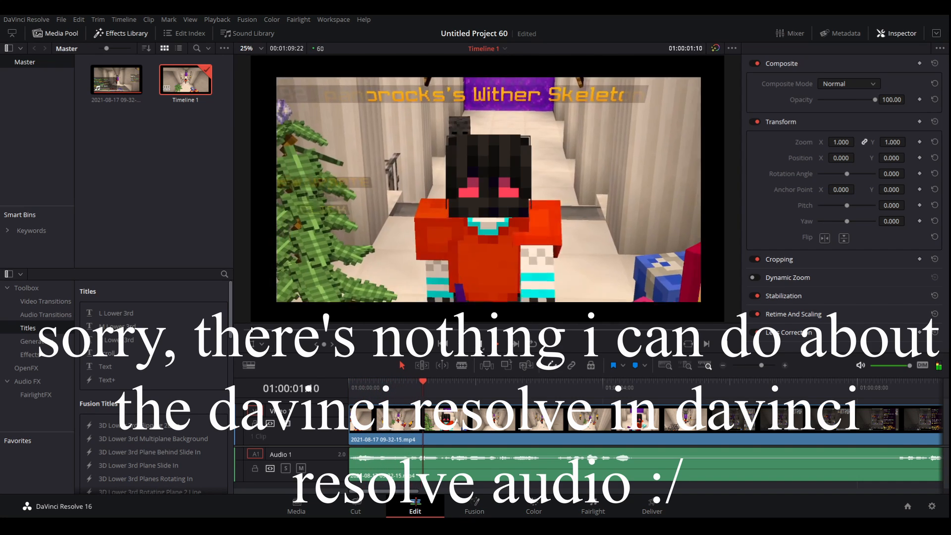
click(479, 347)
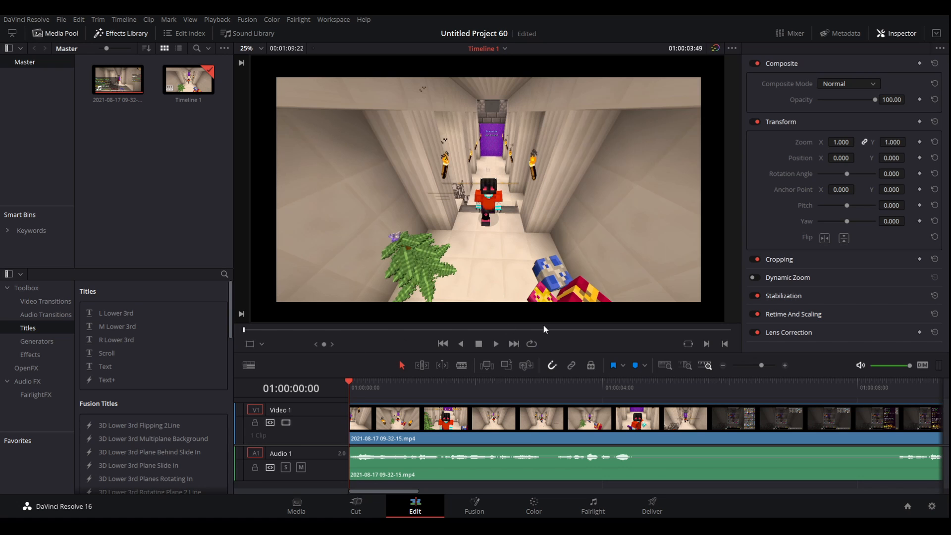
click(496, 344)
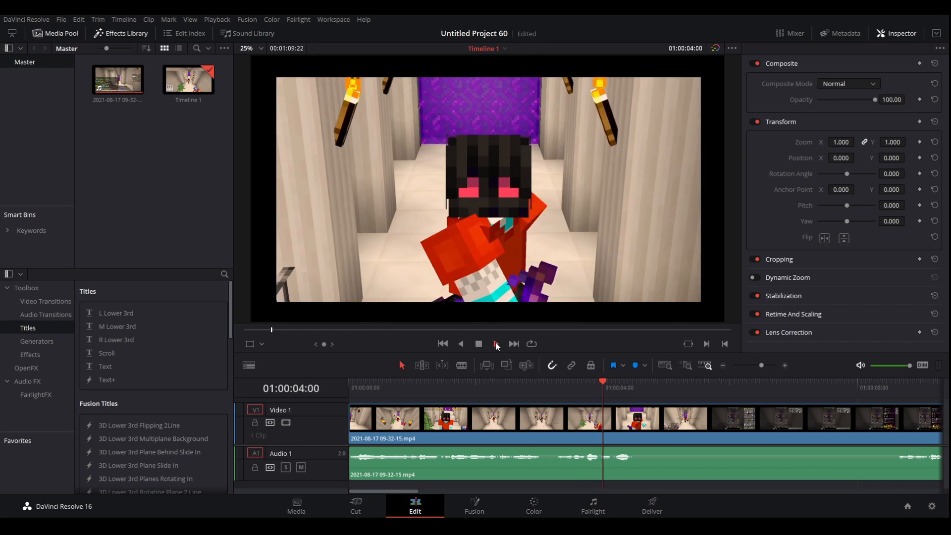
click(367, 384)
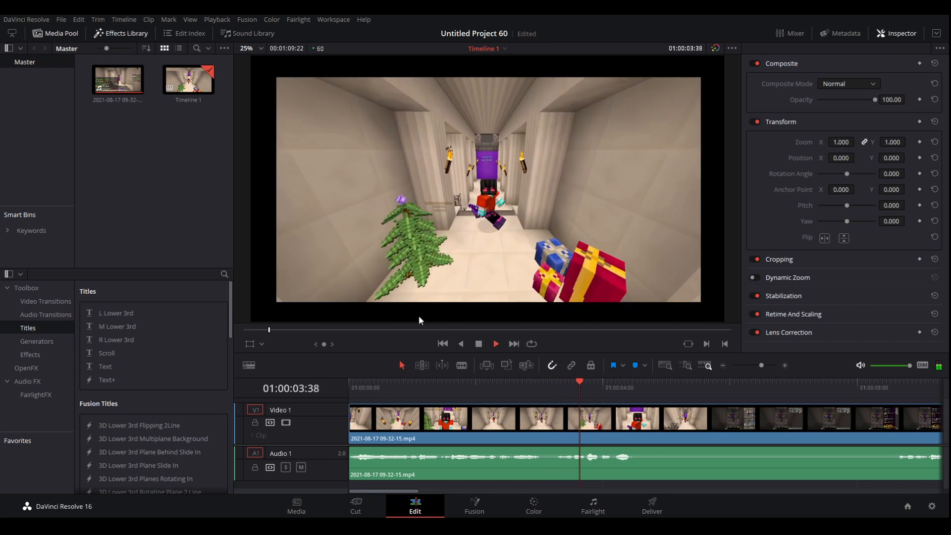
click(478, 345)
click(510, 382)
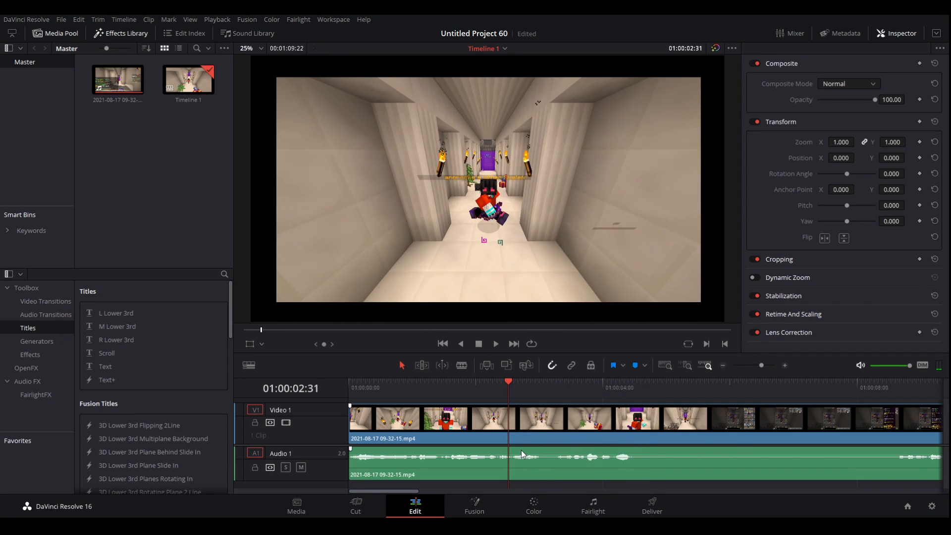
drag(554, 385, 459, 458)
Split the video and audio with the Blade tool at about 01:00:03:02 and 01:00:08:37
click(461, 367)
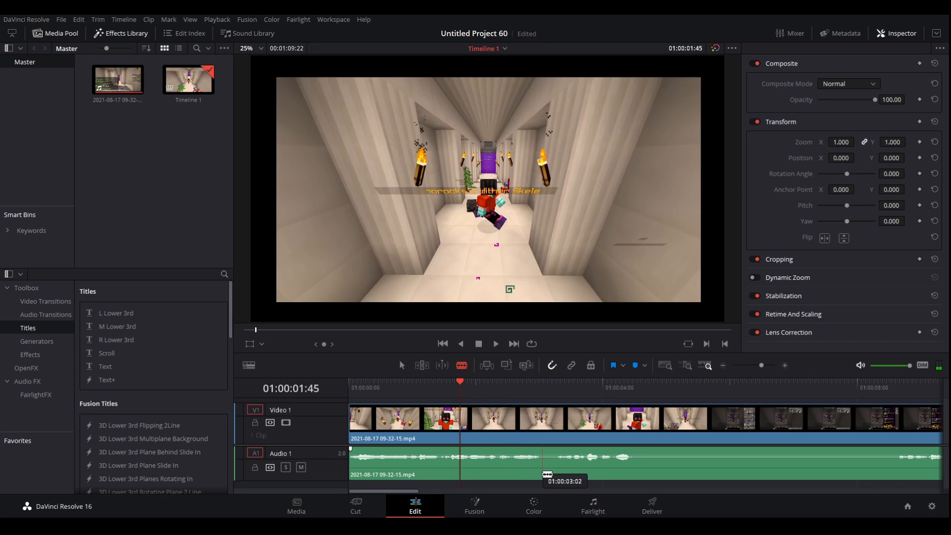
click(541, 464)
click(545, 421)
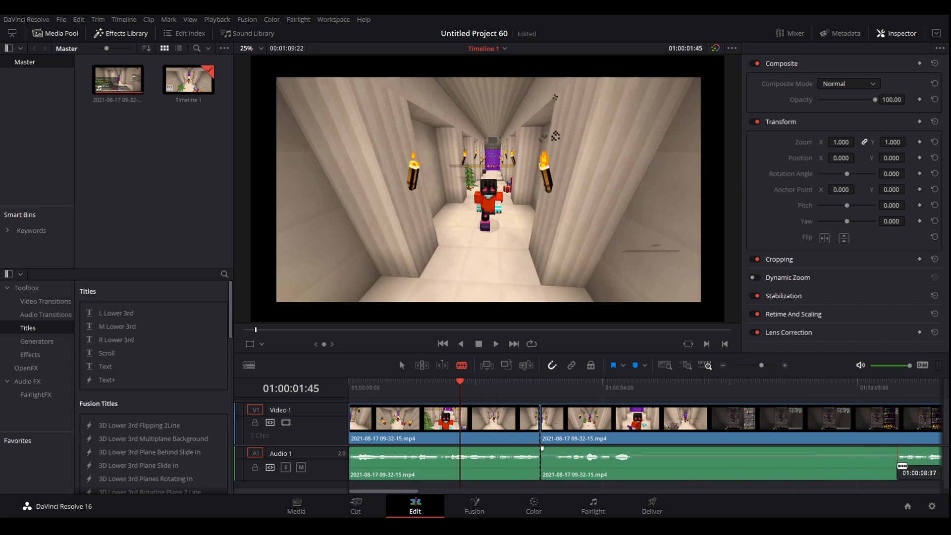
click(897, 466)
click(895, 421)
key(a)
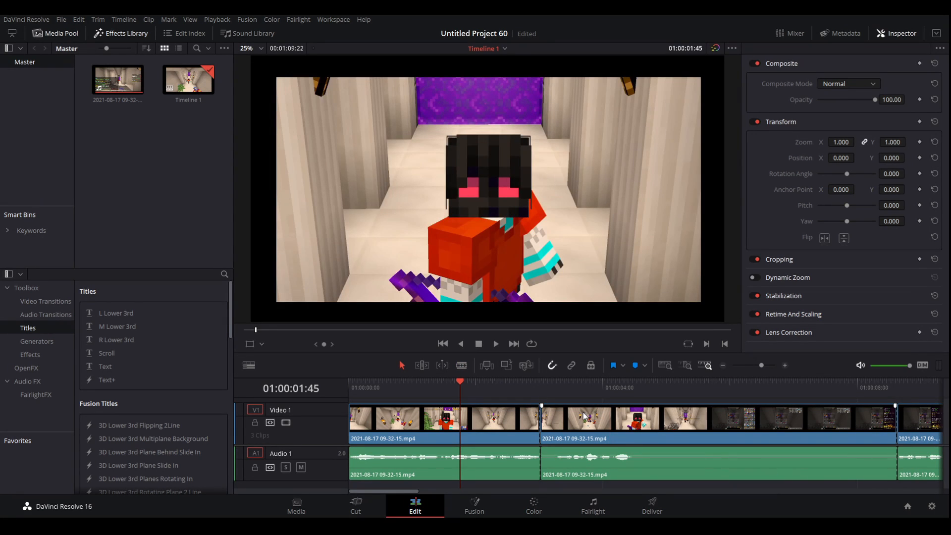
Ripple-delete the video and audio of the middle segment between the two cuts
click(584, 414)
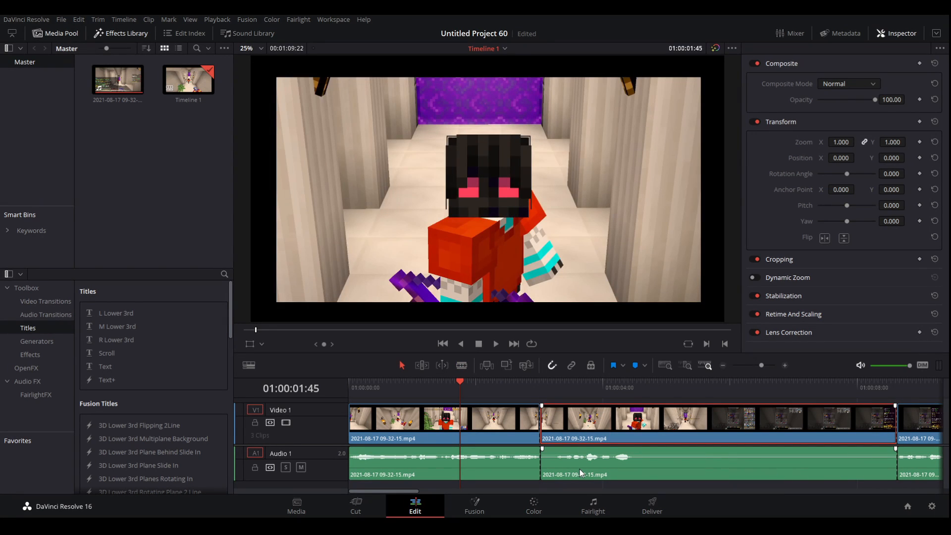
click(579, 469)
key(Delete)
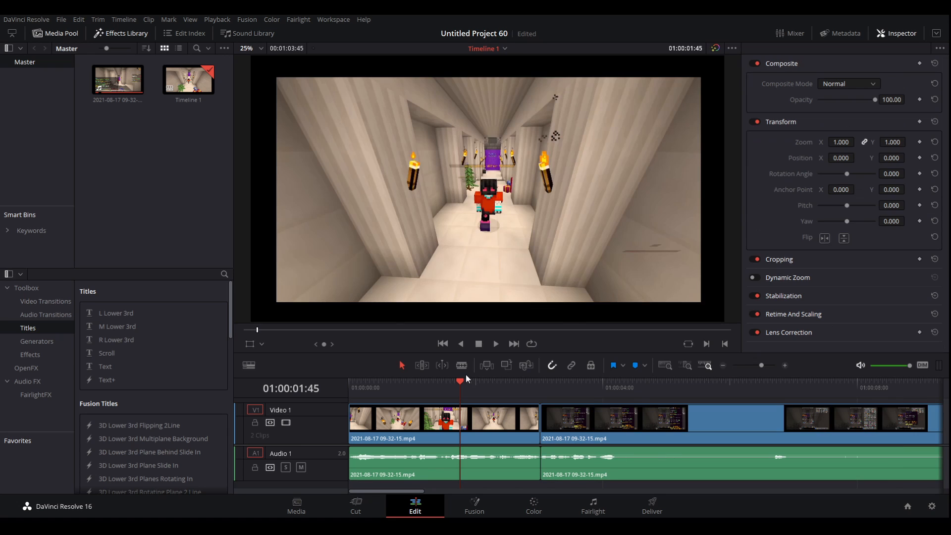
Play the timeline from the start and split the footage at the playhead where the speech ends, shortly after 01:00:04:00
drag(366, 388, 341, 394)
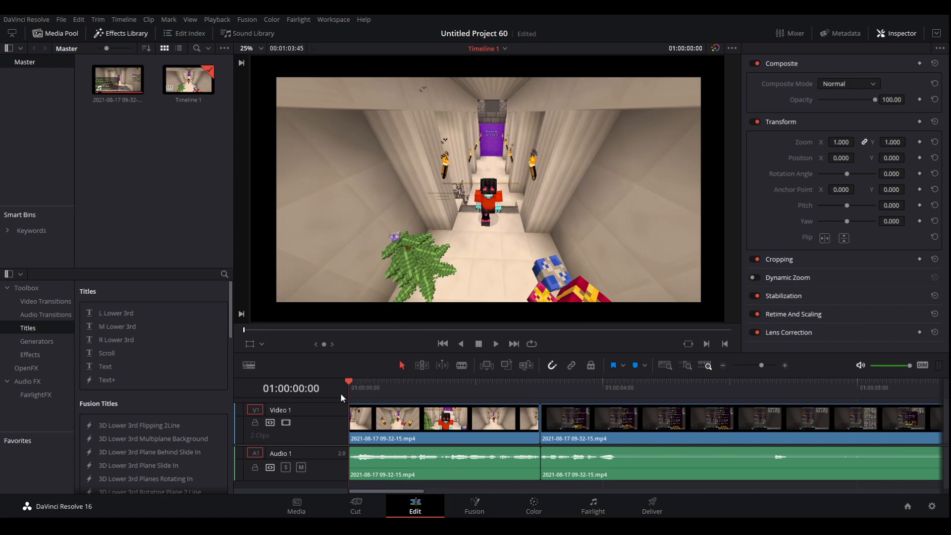
click(495, 344)
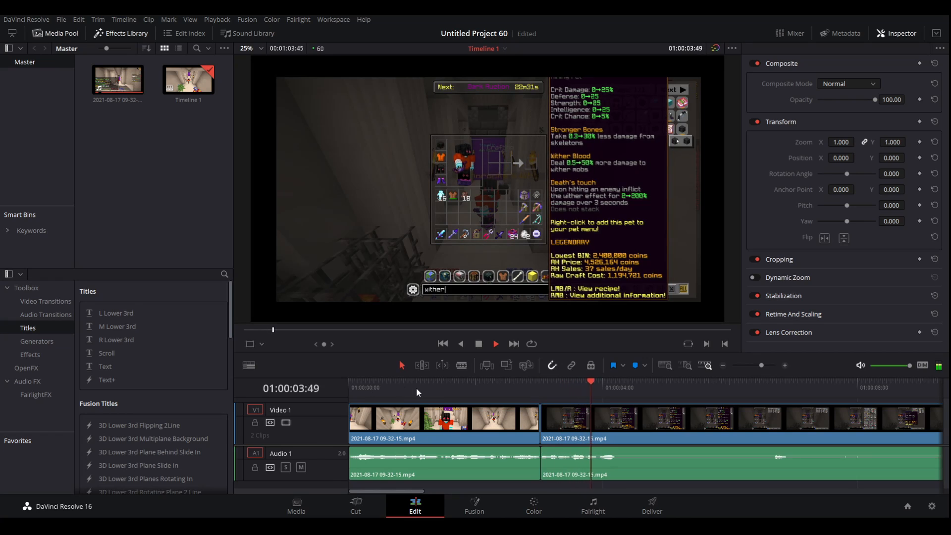
key(ctrl+b)
key(space)
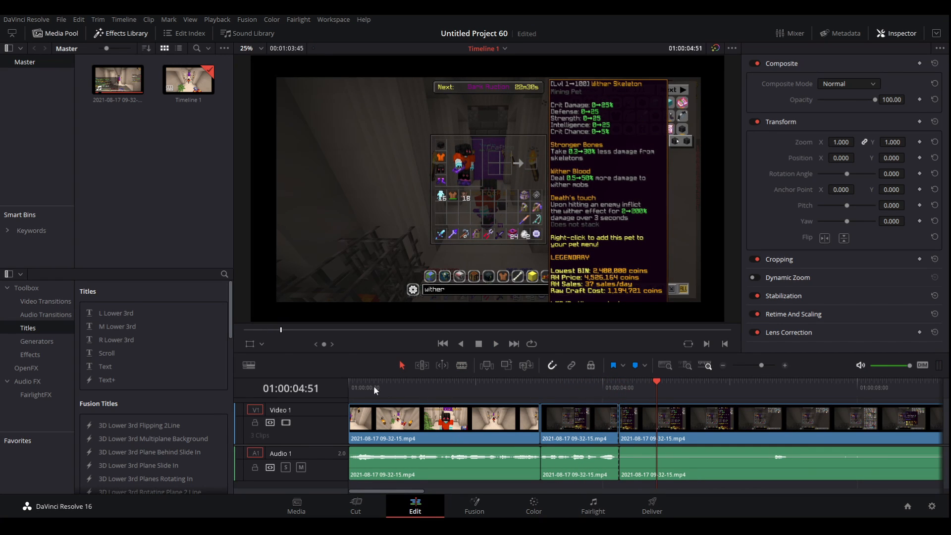
Move the playhead to 01:00:00:34 and add a Text title above the video at the timeline start
mouse_move(374, 385)
mouse_down()
mouse_move(362, 387)
mouse_move(384, 393)
mouse_up()
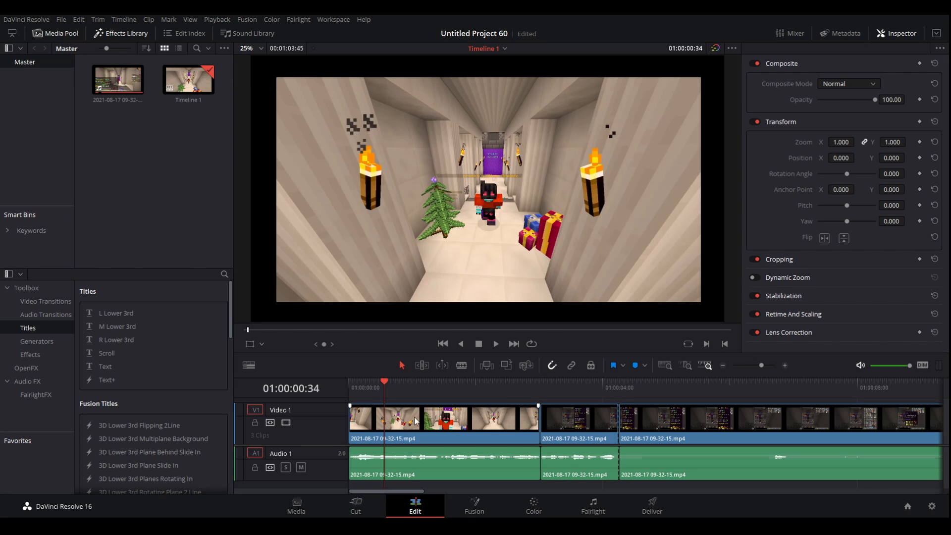
drag(135, 361, 352, 400)
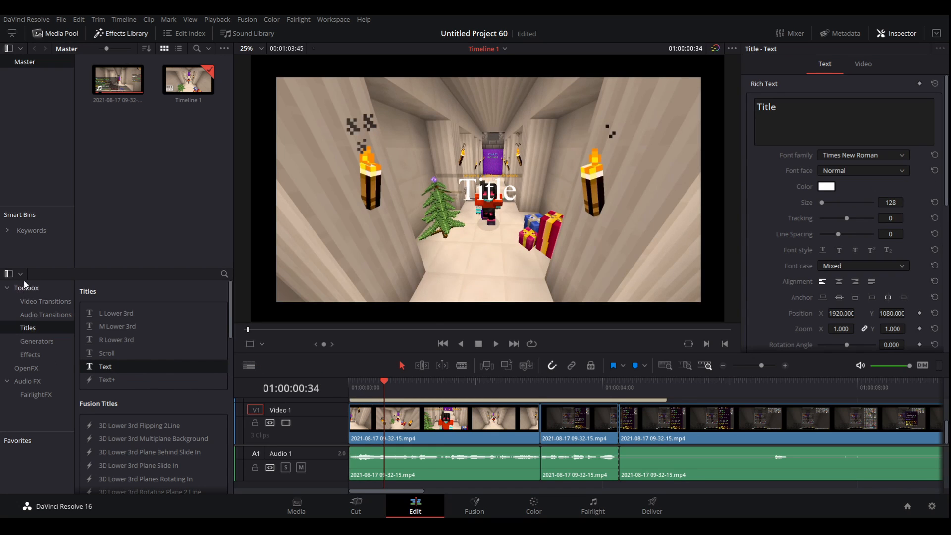
Browse the video transitions, audio transitions, generators and effects, and return to the titles
click(38, 304)
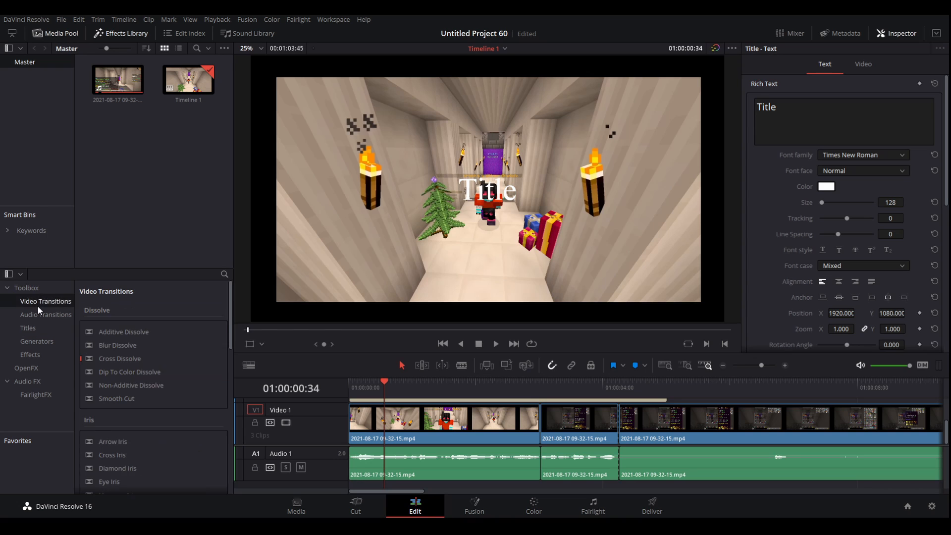
click(37, 316)
click(34, 344)
click(31, 355)
click(40, 329)
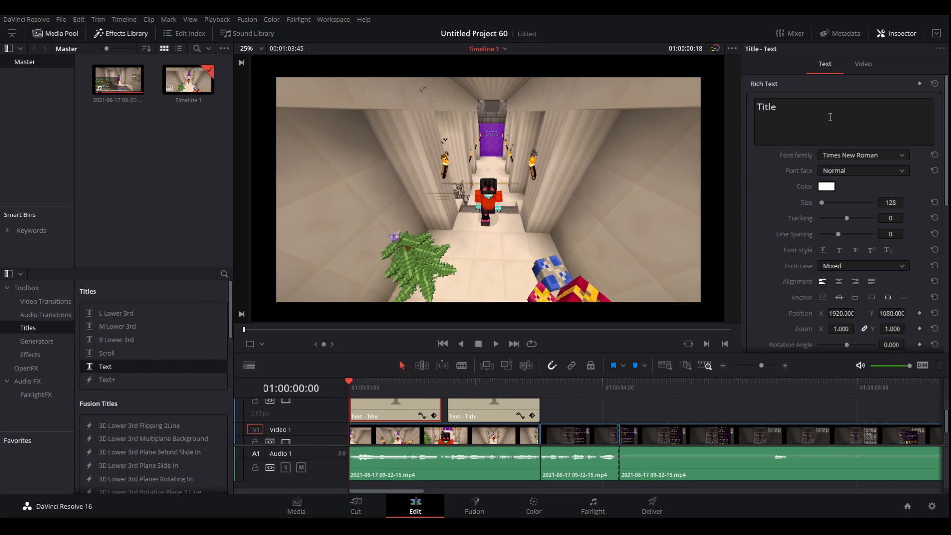
Replace the first title's text with "Hey everybody"
click(824, 122)
double_click(788, 123)
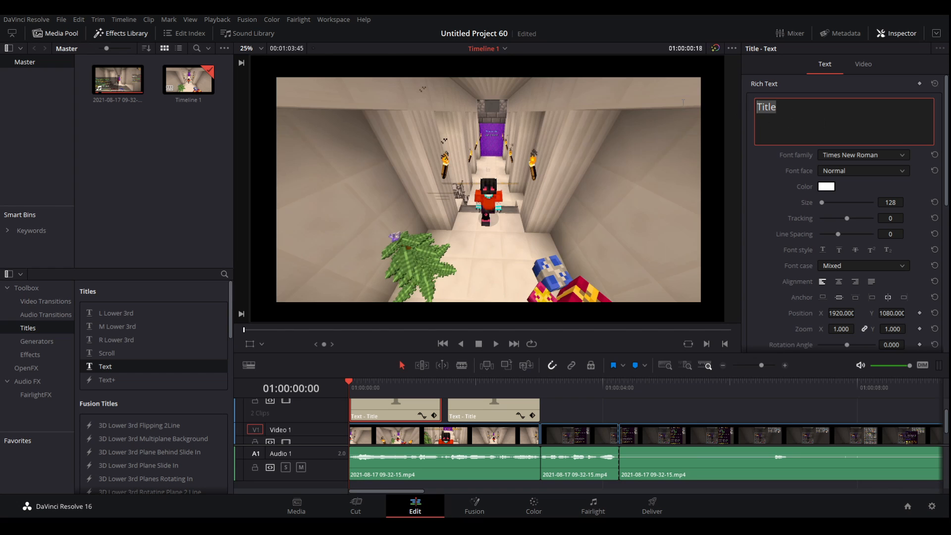
text(Hey everybody)
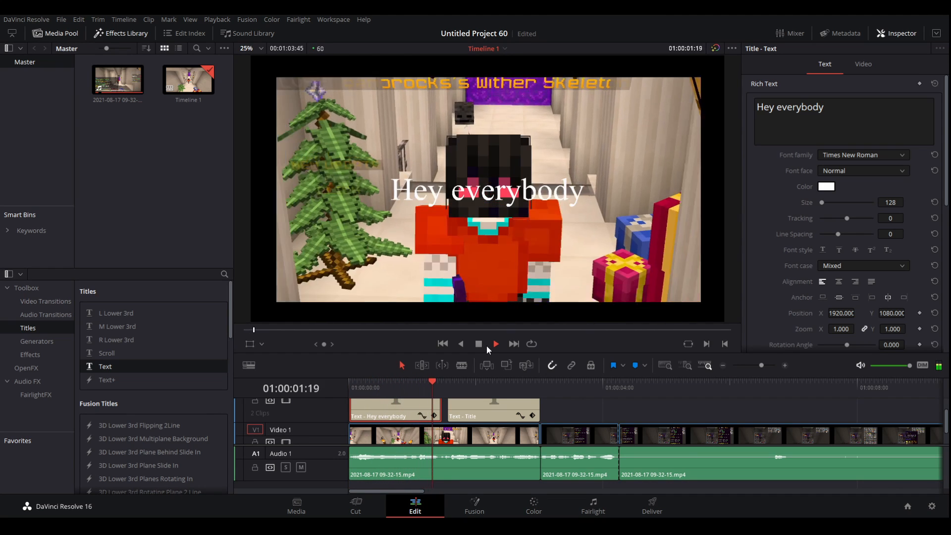
Restyle the first title as lowercase "hey everybody" in cyan with the Small Fonts font family
key(BackSpace)
text(h)
click(819, 207)
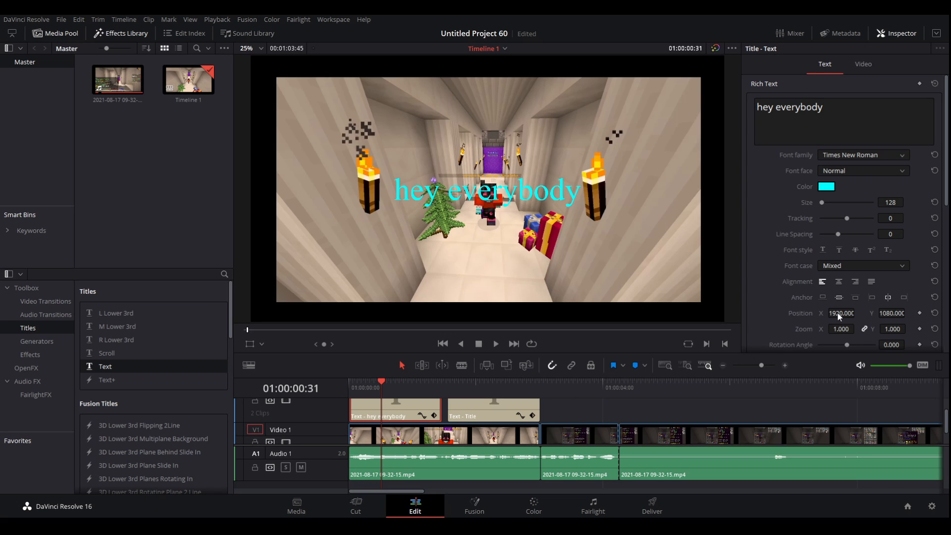
key(Up)
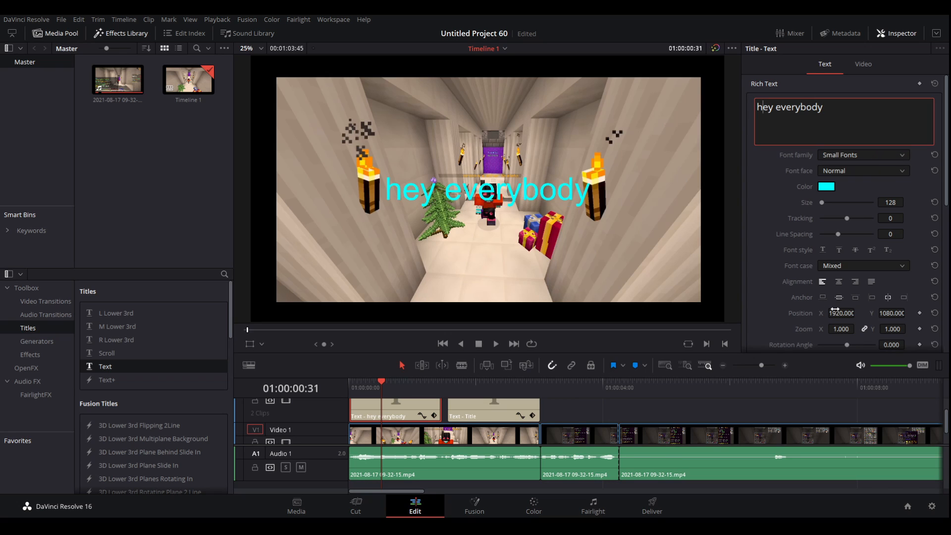
click(461, 195)
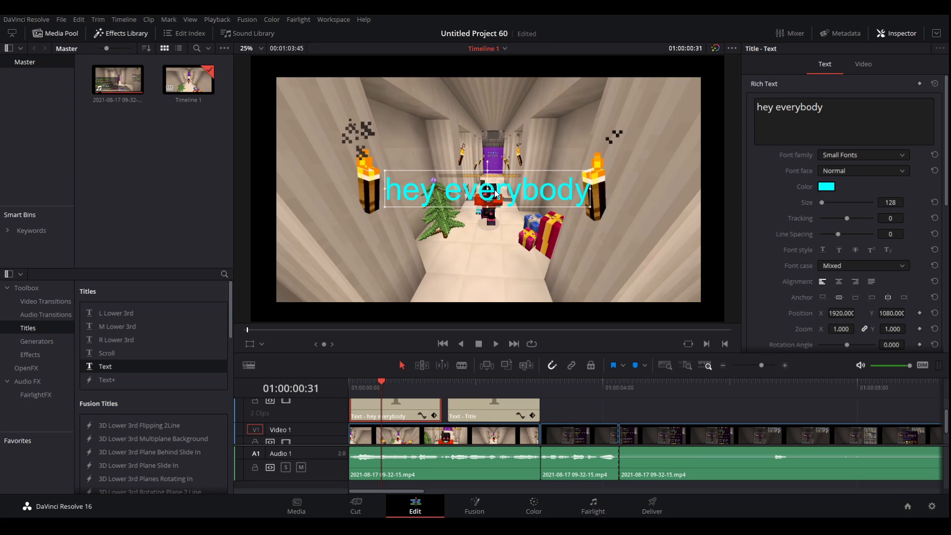
Give the "hey everybody" title a drop shadow with offset X 25, offset Y -10 and opacity 100
scroll(846, 251, down, 4)
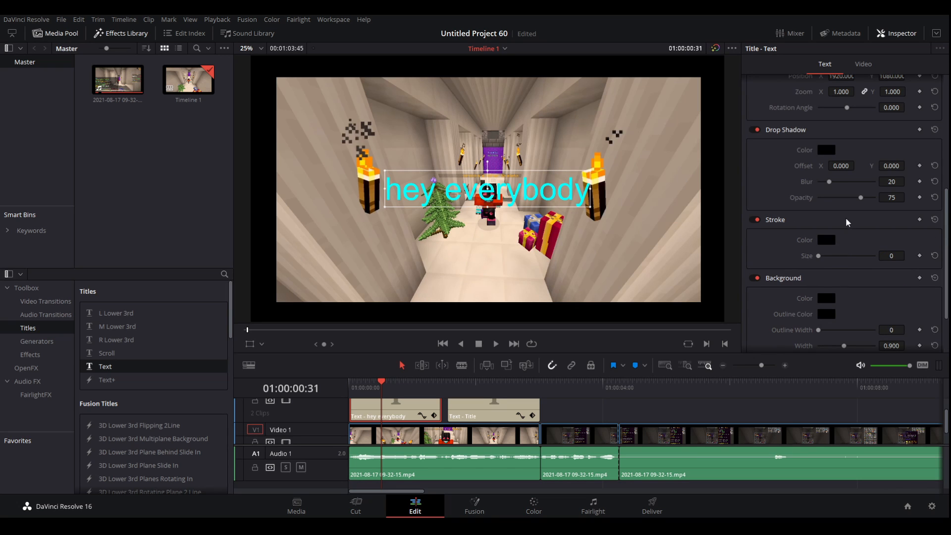
scroll(793, 213, up, 4)
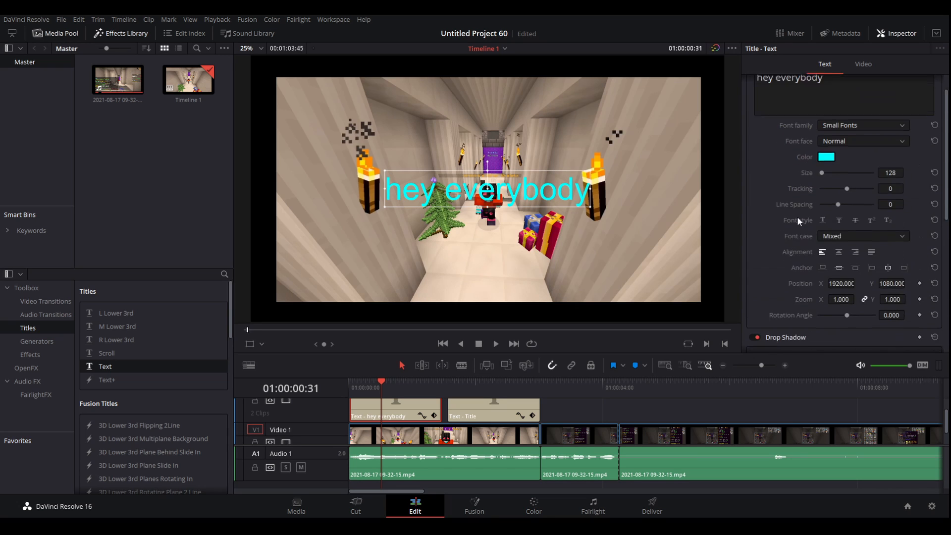
scroll(807, 213, down, 4)
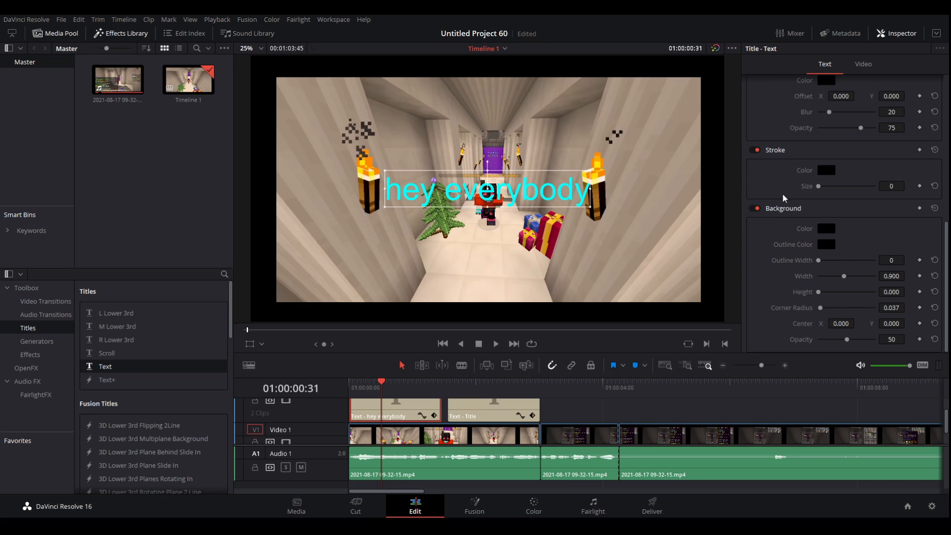
scroll(803, 244, up, 3)
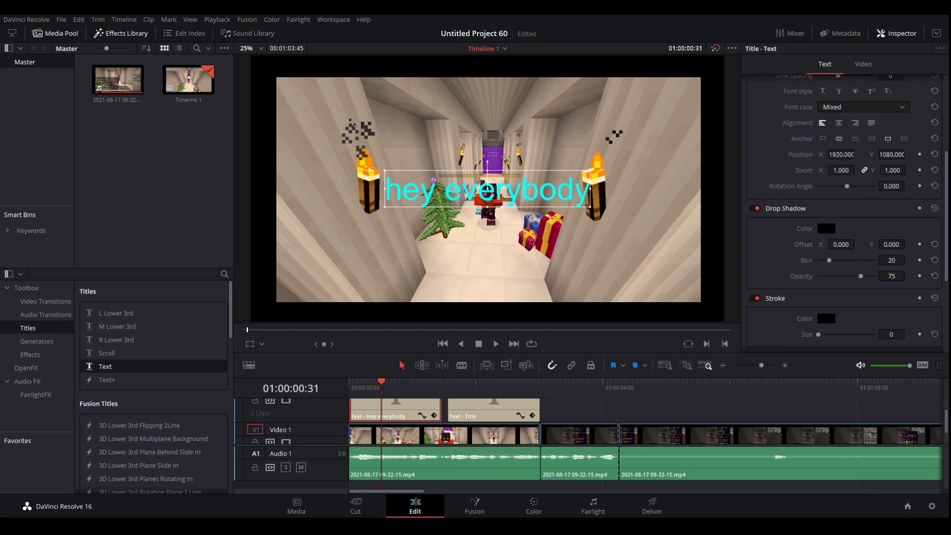
drag(840, 244, 857, 244)
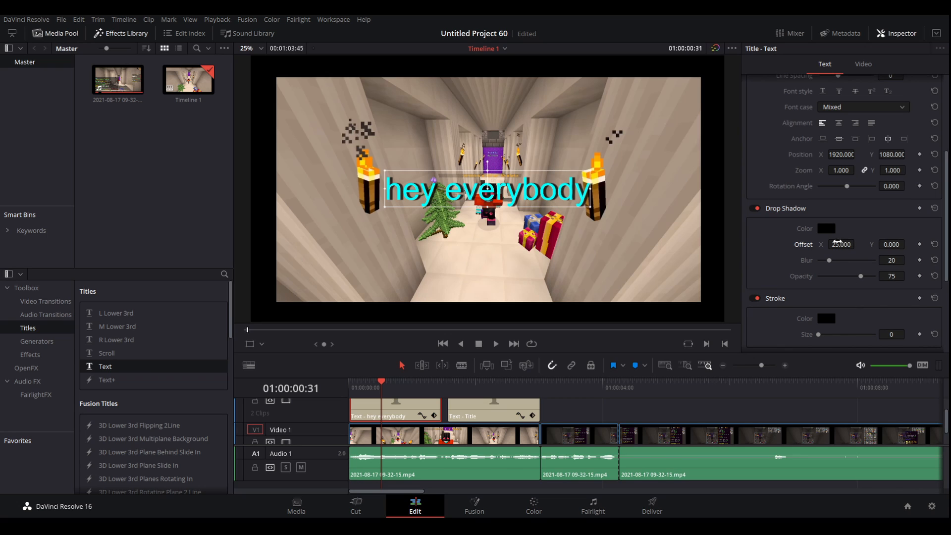
click(863, 277)
drag(863, 277, 922, 272)
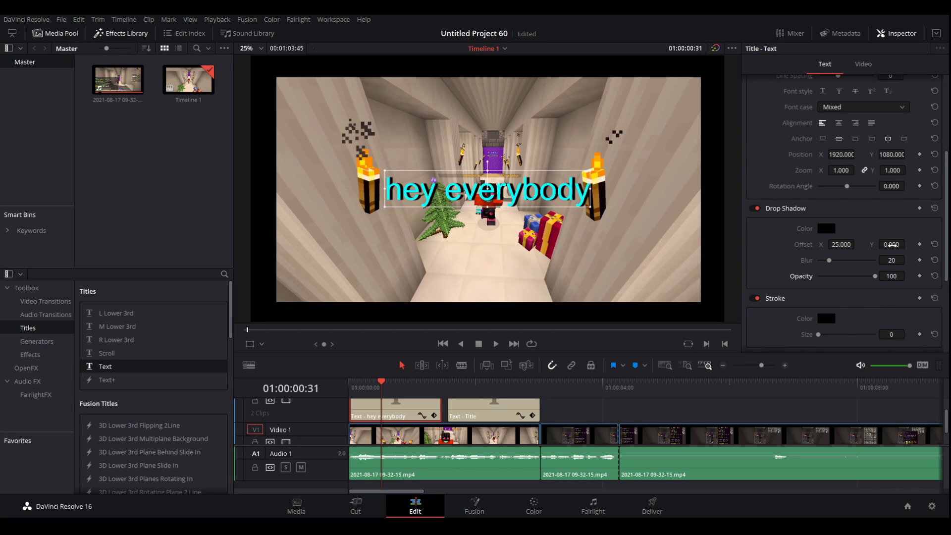
drag(891, 245, 908, 244)
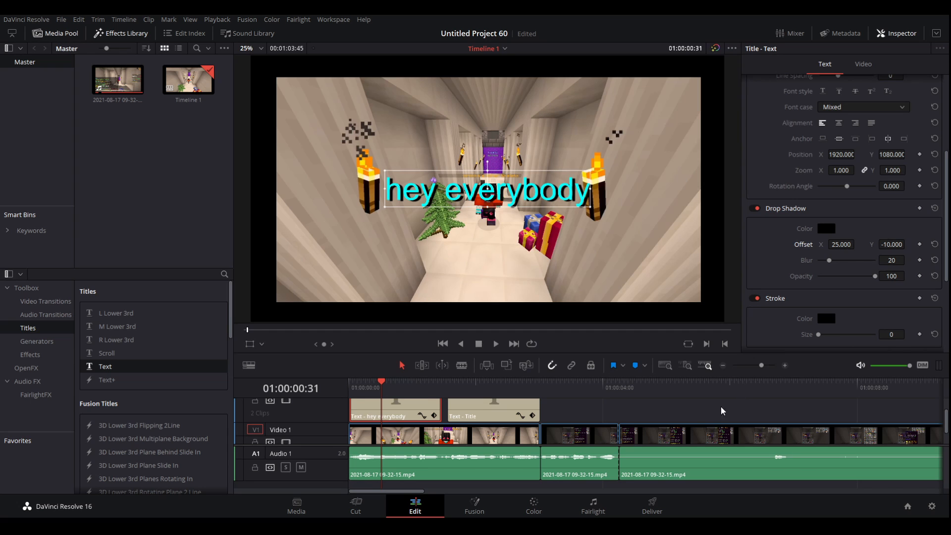
Preview the title at 01:00:00:17 and lower it in the frame by setting its Y position to 785
drag(381, 382, 349, 387)
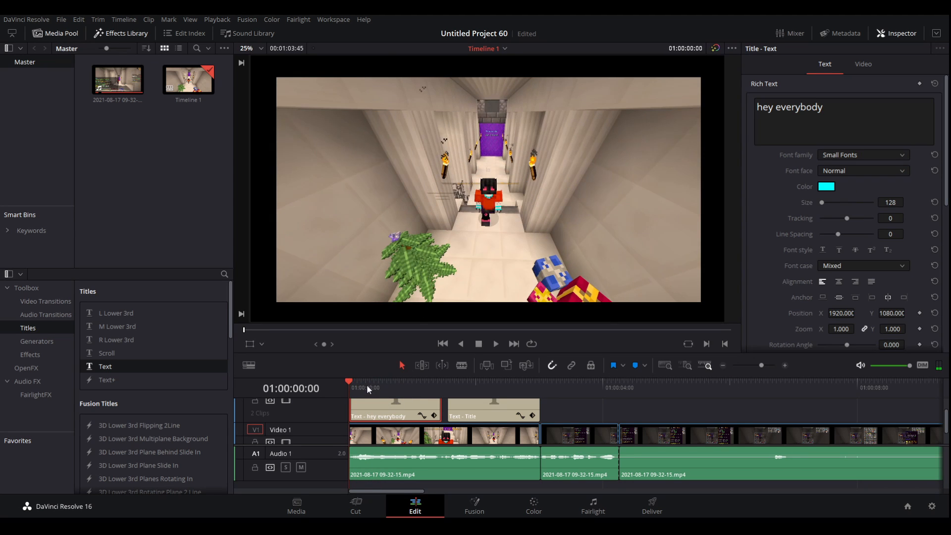
click(367, 385)
click(250, 344)
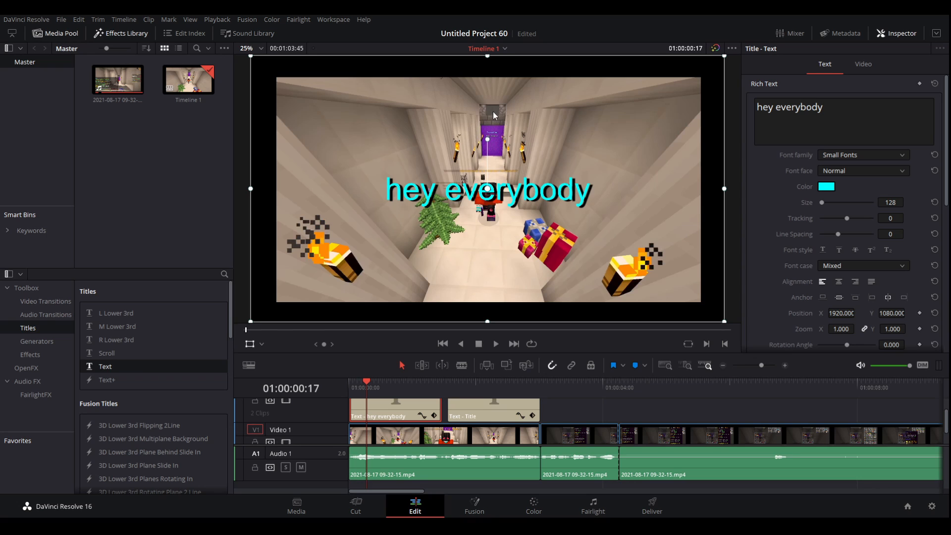
click(250, 344)
drag(890, 313, 847, 313)
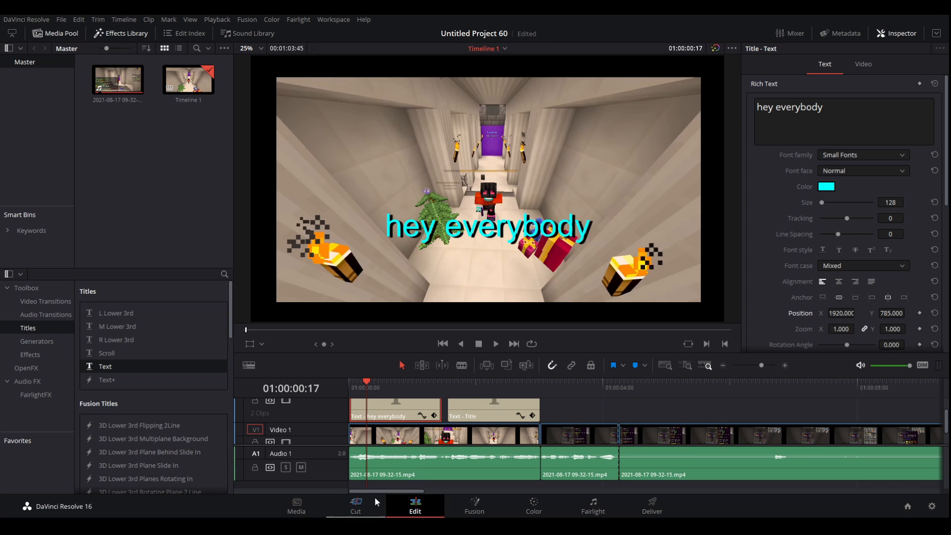
Play the timeline from the start to review the repositioned title, and return the playhead to 01:00:00:00
drag(369, 382, 326, 391)
click(497, 343)
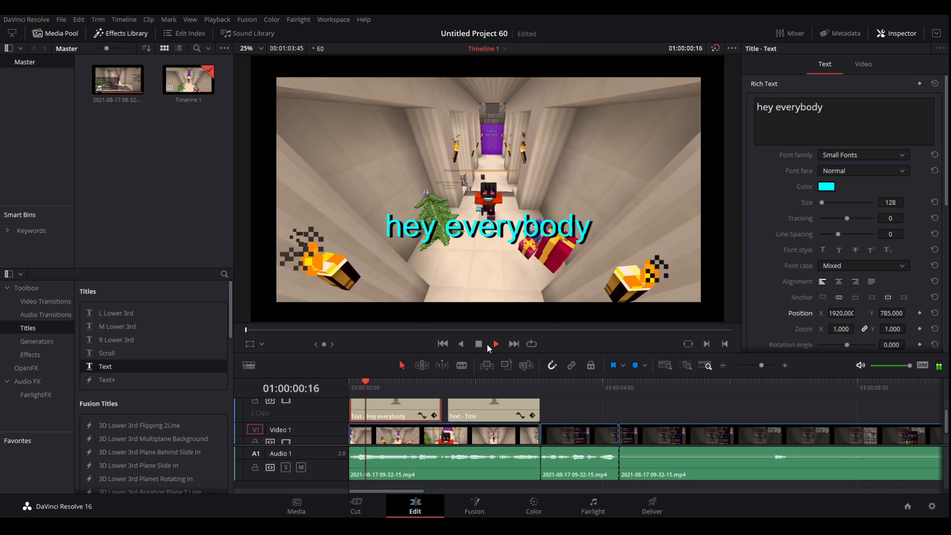
click(475, 344)
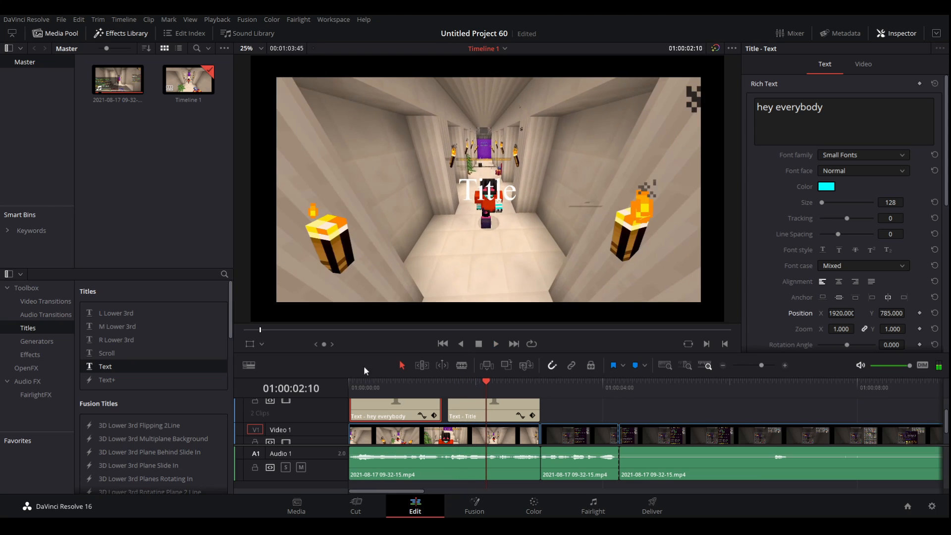
drag(366, 388, 334, 382)
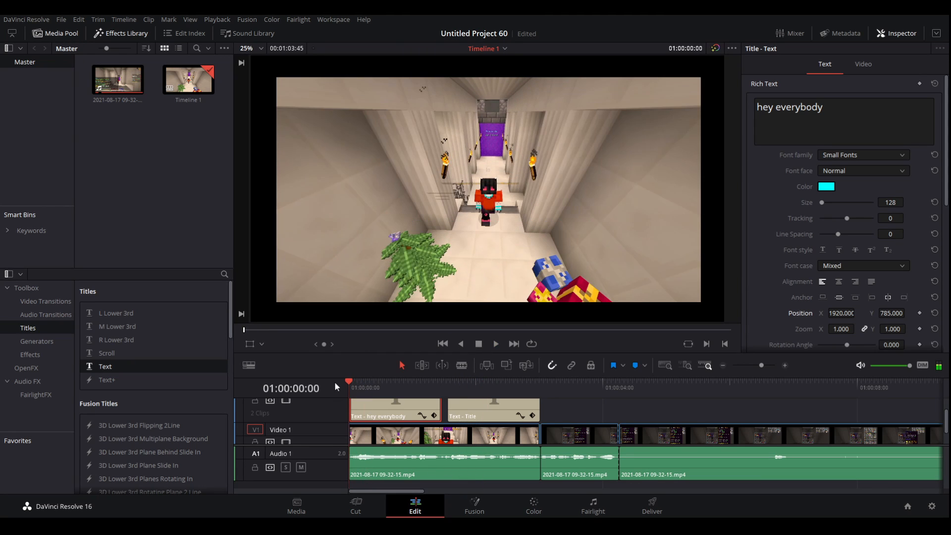
Keyframe a fade-in on the "hey everybody" title, with opacity 0 at the clip start and 100 at 01:00:00:10
click(860, 64)
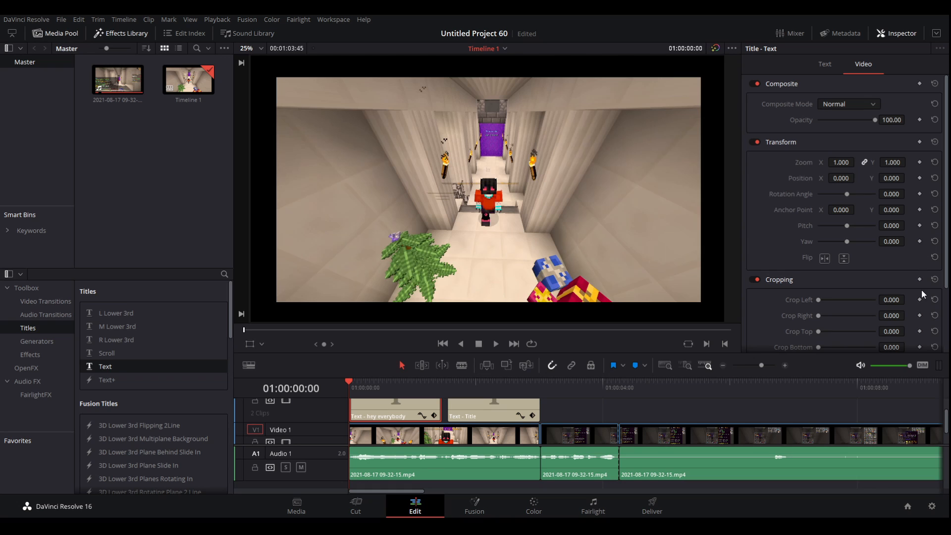
click(826, 65)
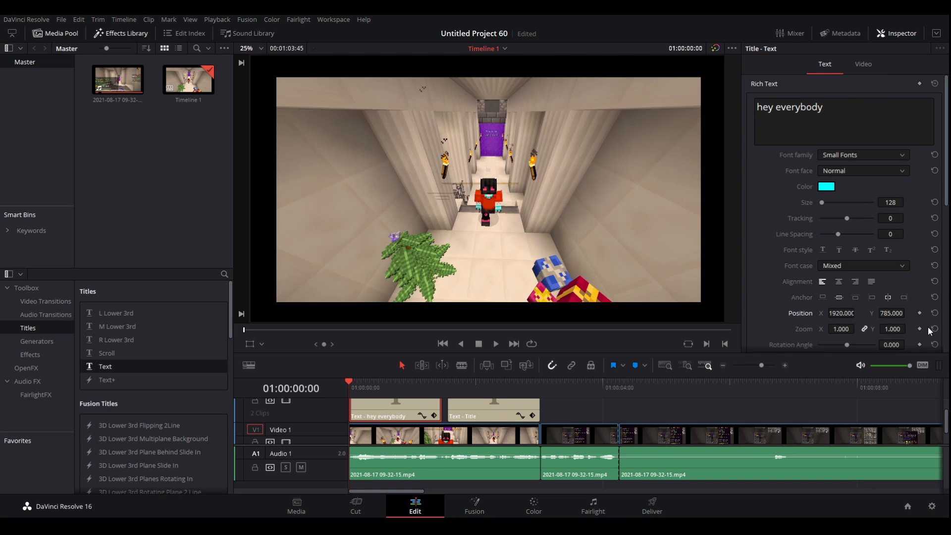
scroll(914, 274, down, 3)
click(861, 63)
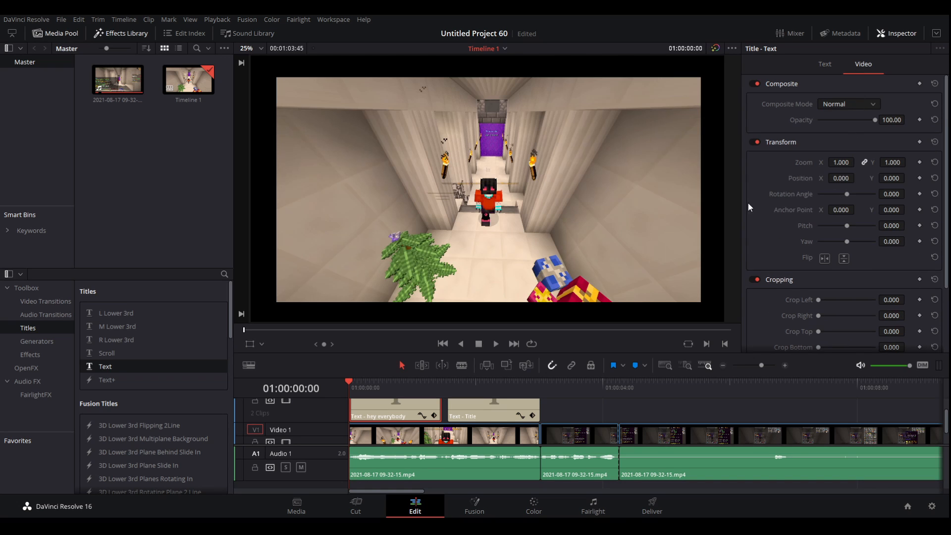
click(355, 382)
drag(357, 381, 360, 382)
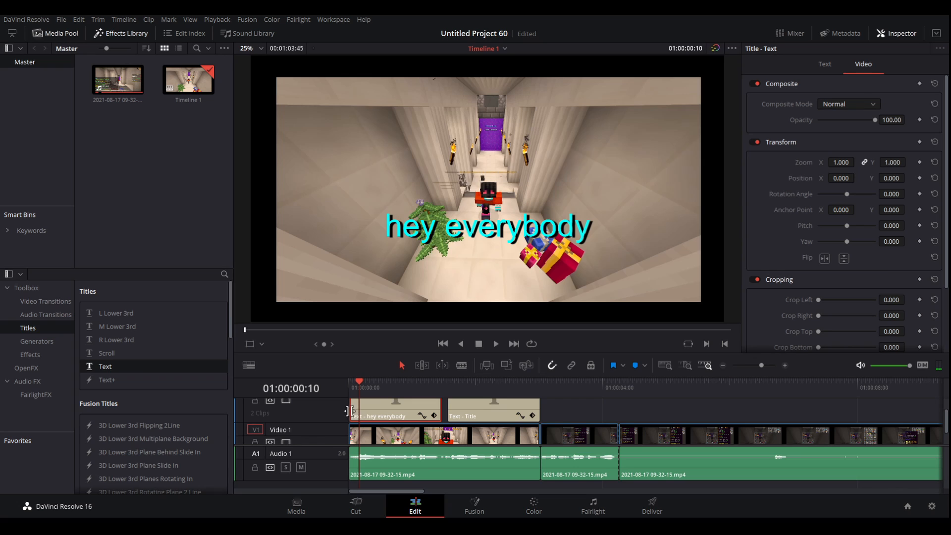
click(919, 120)
drag(355, 381, 340, 373)
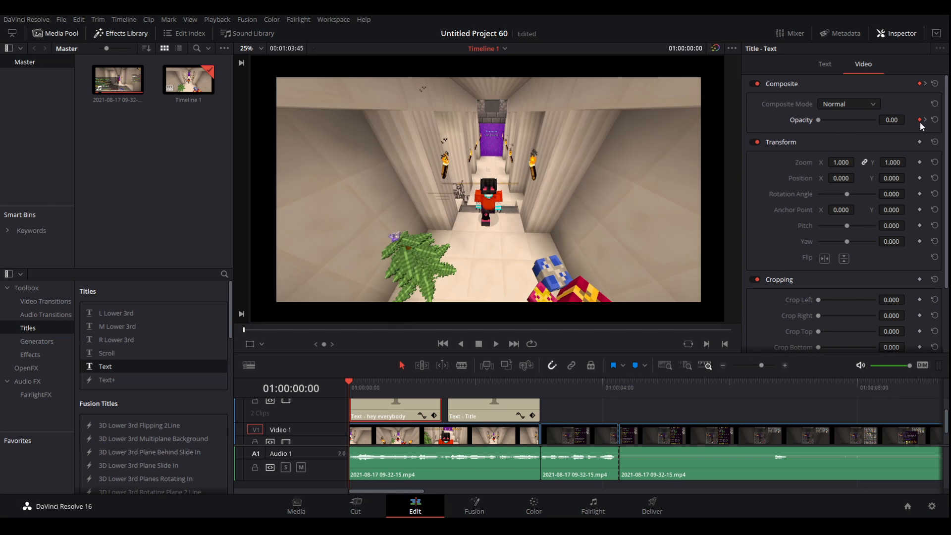
Play the timeline from the start to check the title's fade-in, stopping at 01:00:01:13
click(496, 344)
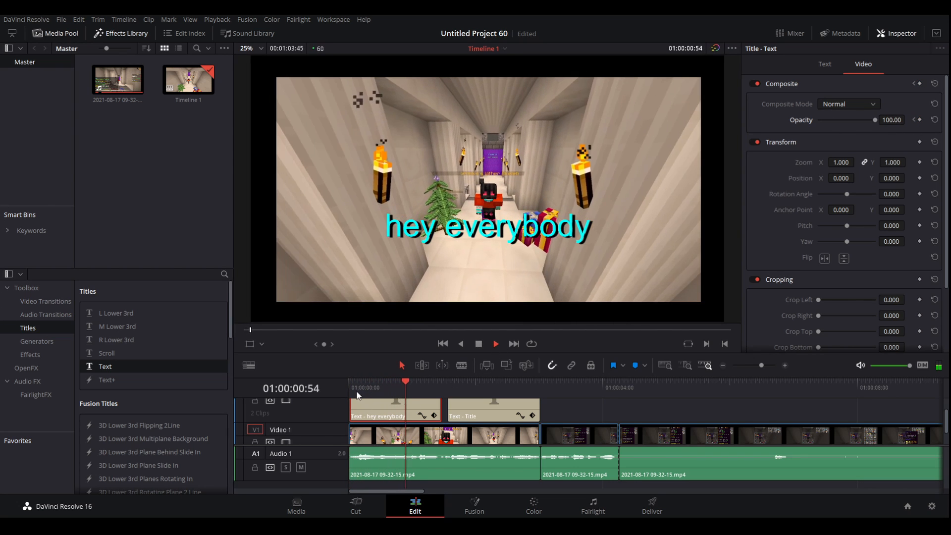
drag(355, 390, 312, 398)
click(478, 331)
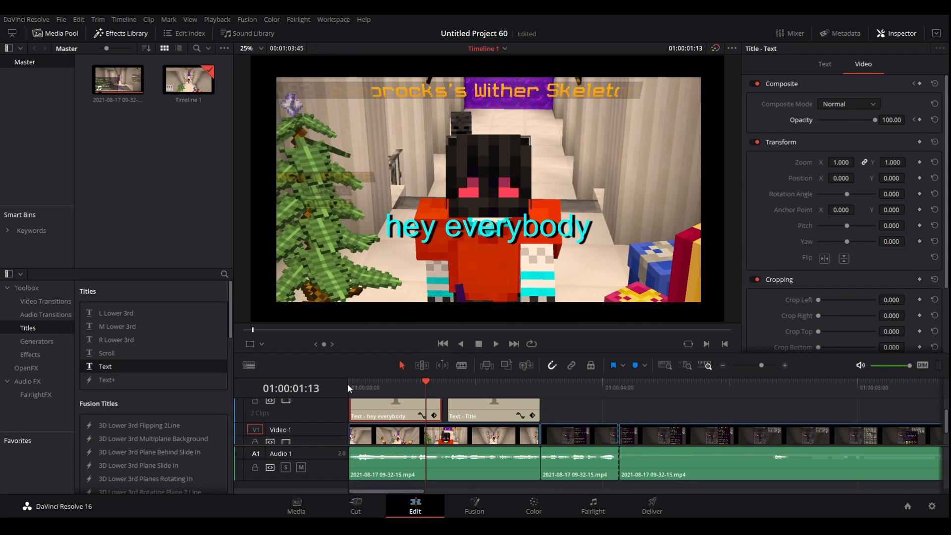
click(46, 315)
click(52, 302)
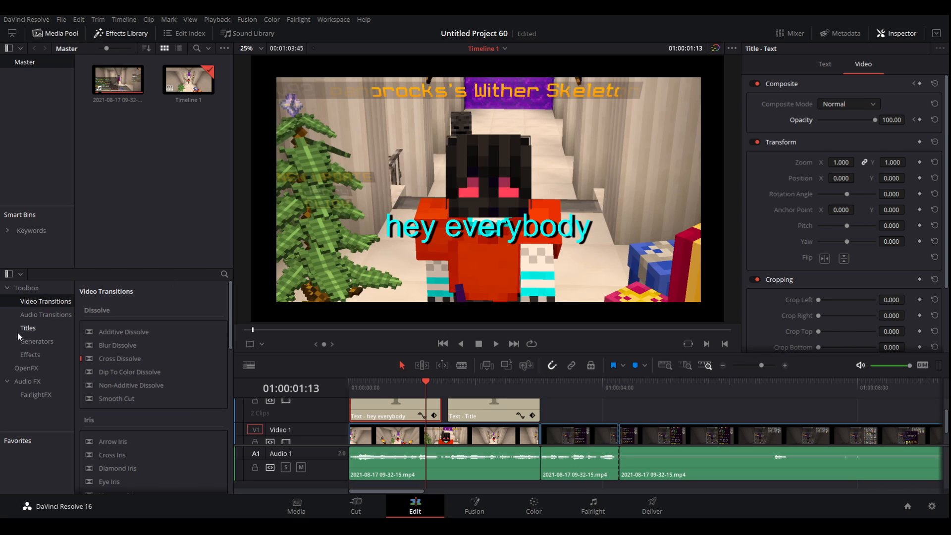
click(39, 328)
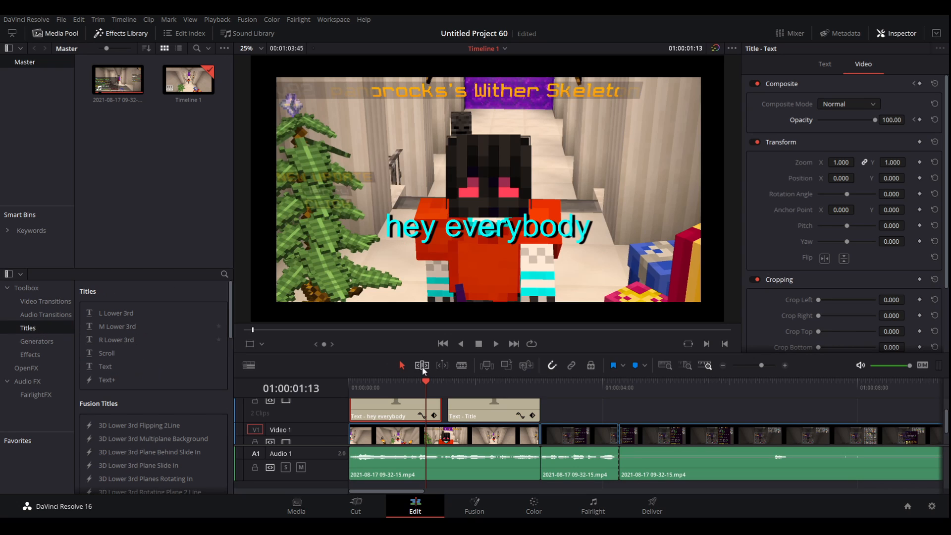
Open the first title's opacity curve, inspect the 100 keyframe near its start, and close the curve view
click(422, 415)
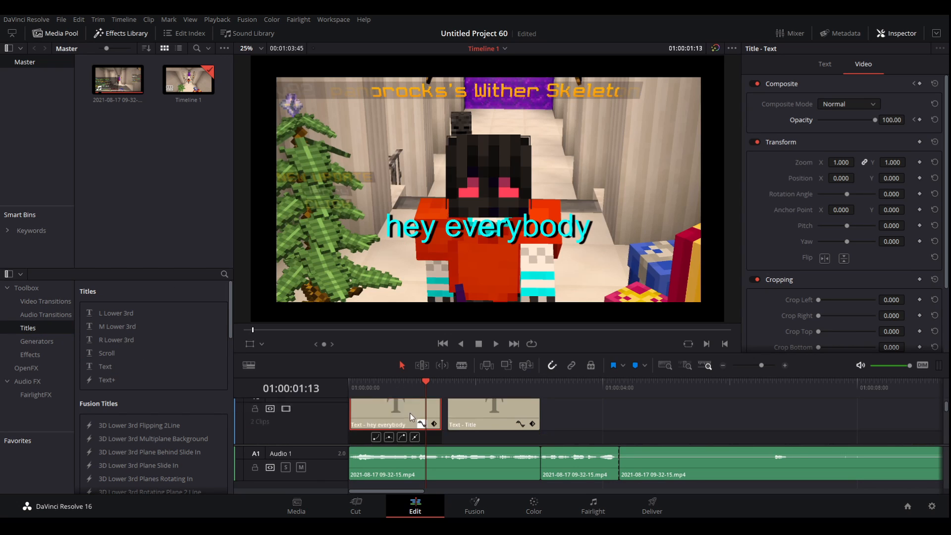
scroll(368, 426, up, 1)
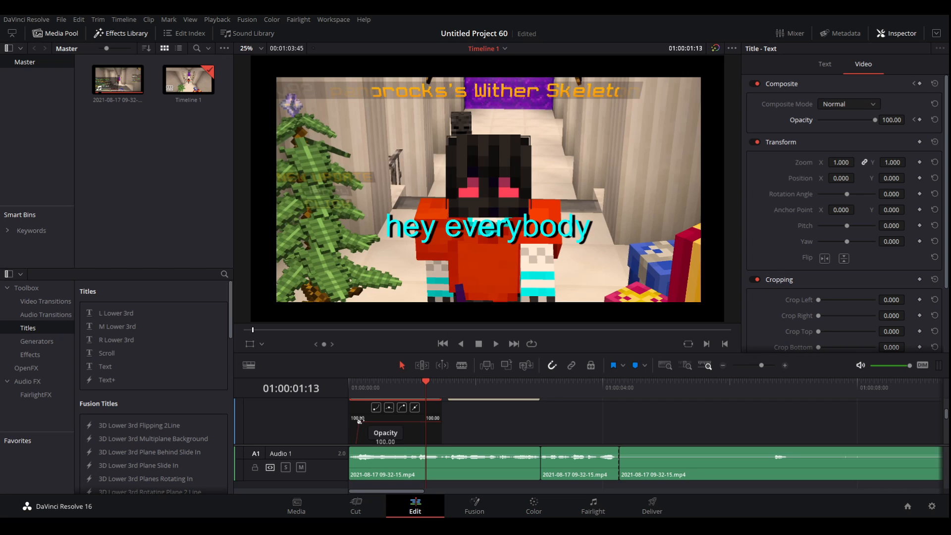
scroll(399, 408, up, 3)
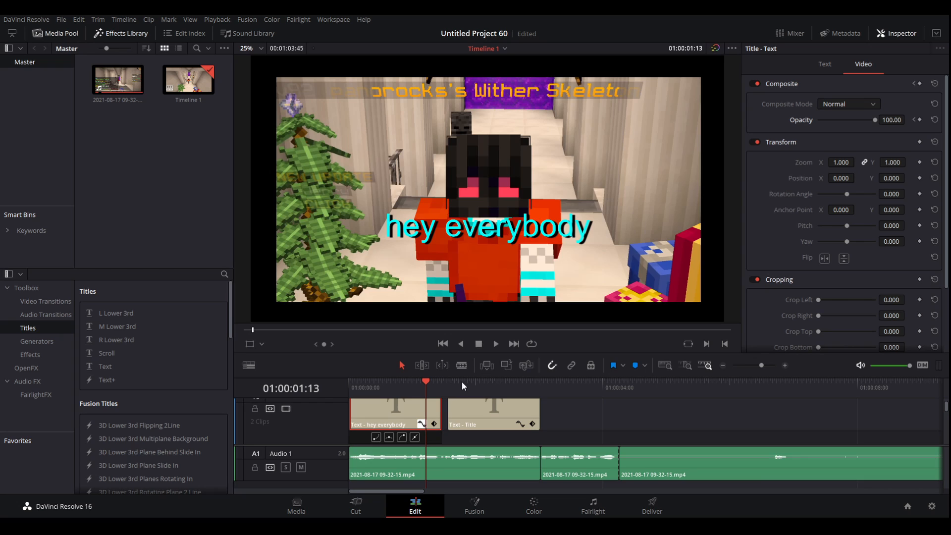
scroll(399, 416, down, 3)
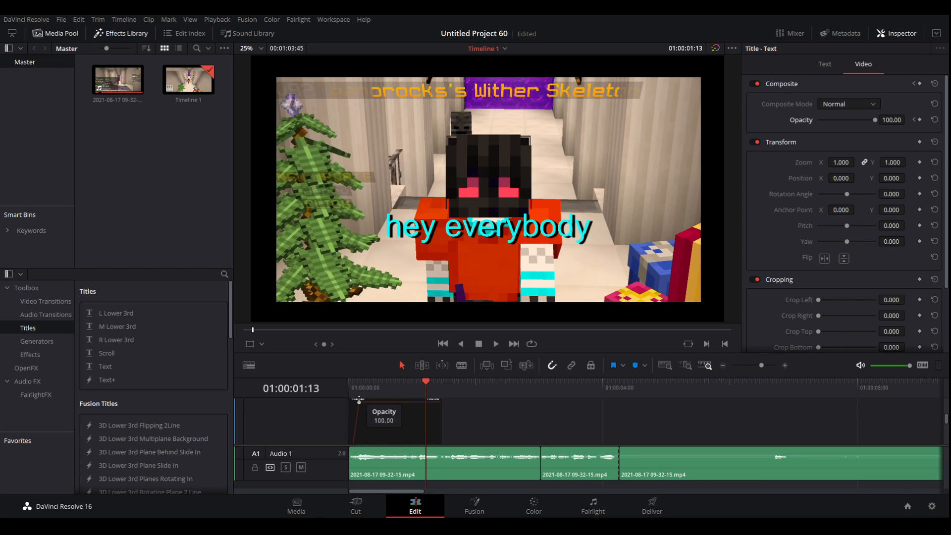
drag(359, 402, 421, 398)
scroll(421, 401, up, 3)
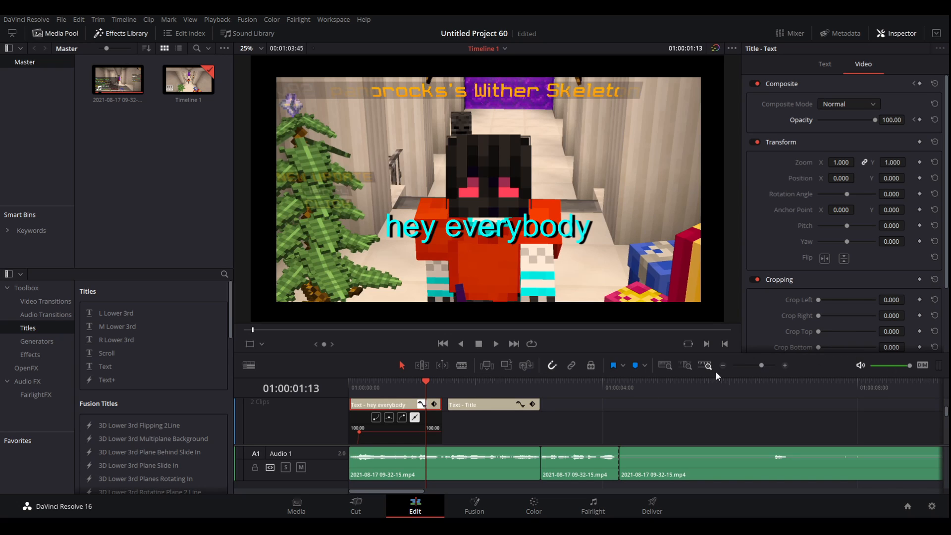
click(432, 404)
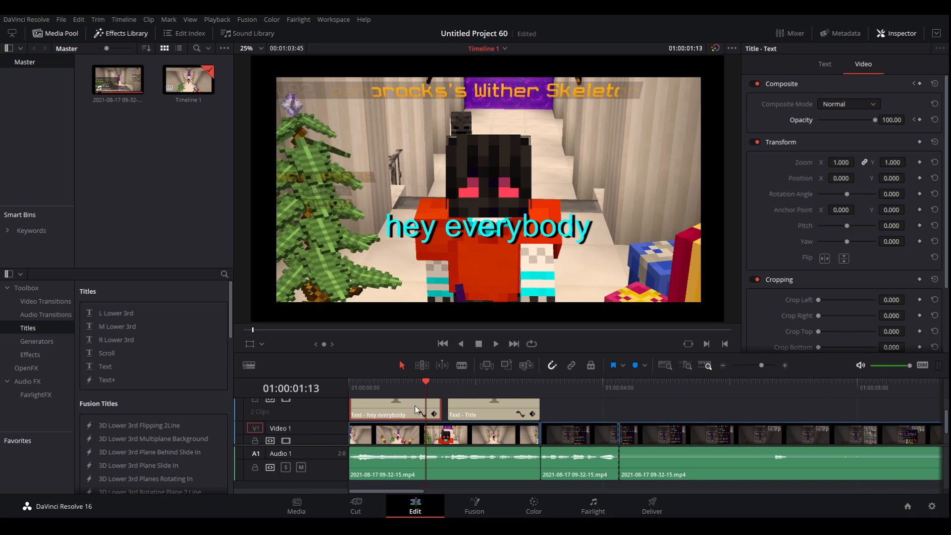
Keyframe a fade-out on the "hey everybody" title, with opacity 100 at 01:00:01:19 and 0 at 01:00:01:28
mouse_move(756, 365)
mouse_down()
mouse_move(715, 379)
mouse_move(773, 367)
mouse_up()
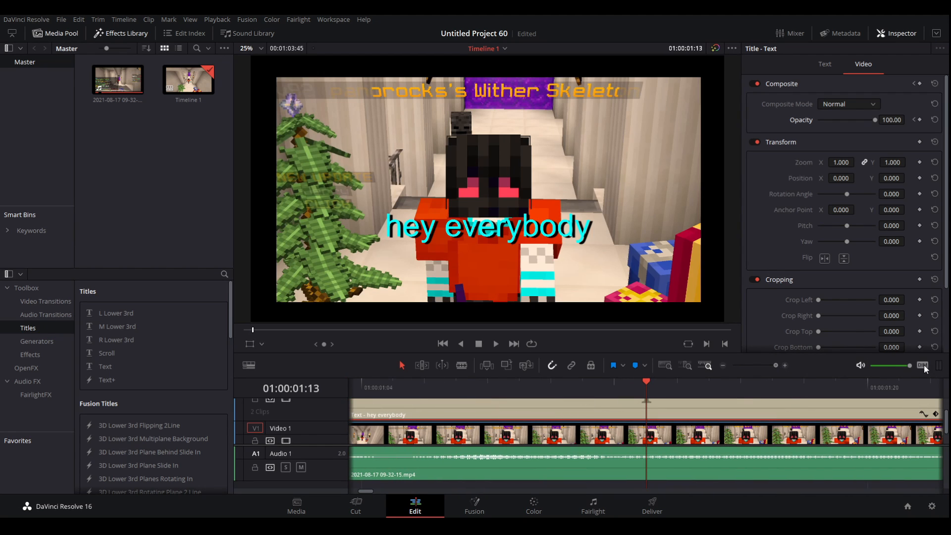
drag(775, 365, 762, 369)
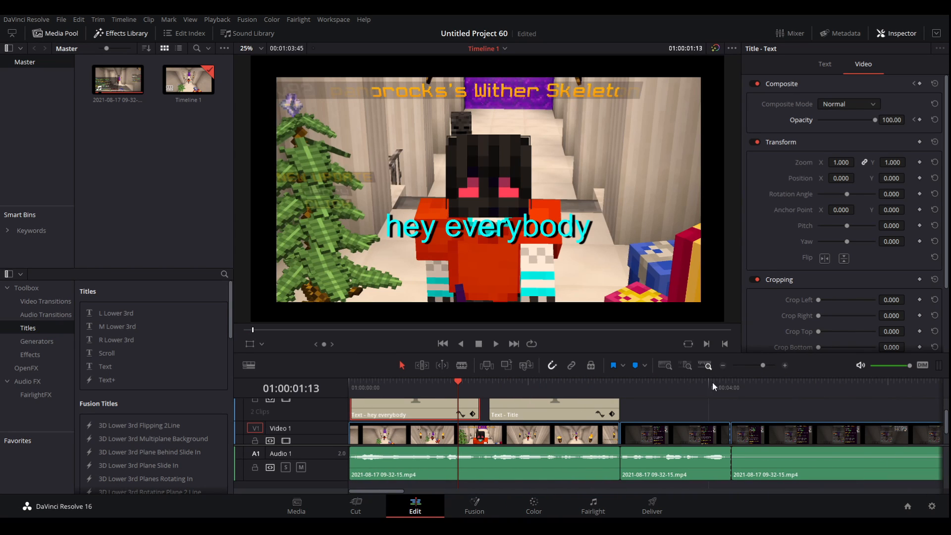
click(507, 382)
click(460, 379)
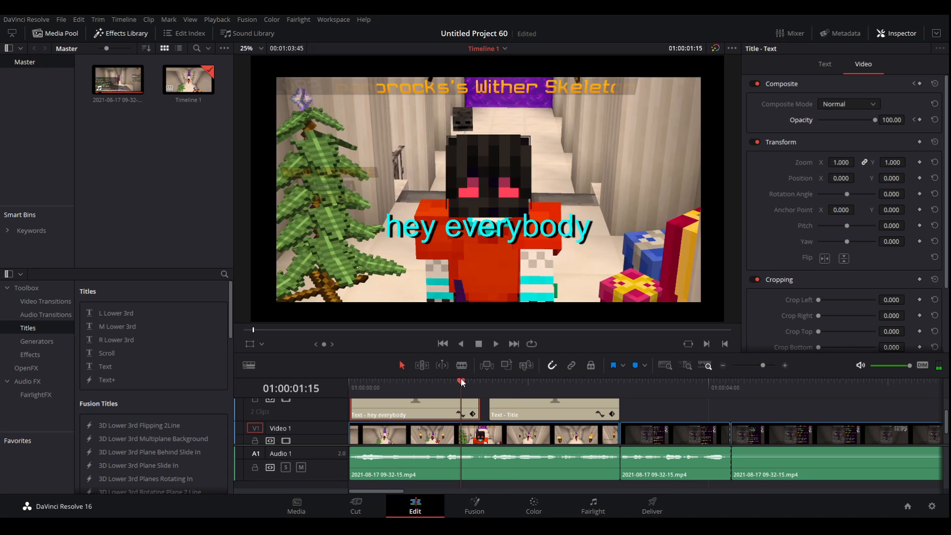
mouse_move(461, 378)
mouse_down()
mouse_move(479, 382)
mouse_move(460, 381)
mouse_move(470, 381)
mouse_up()
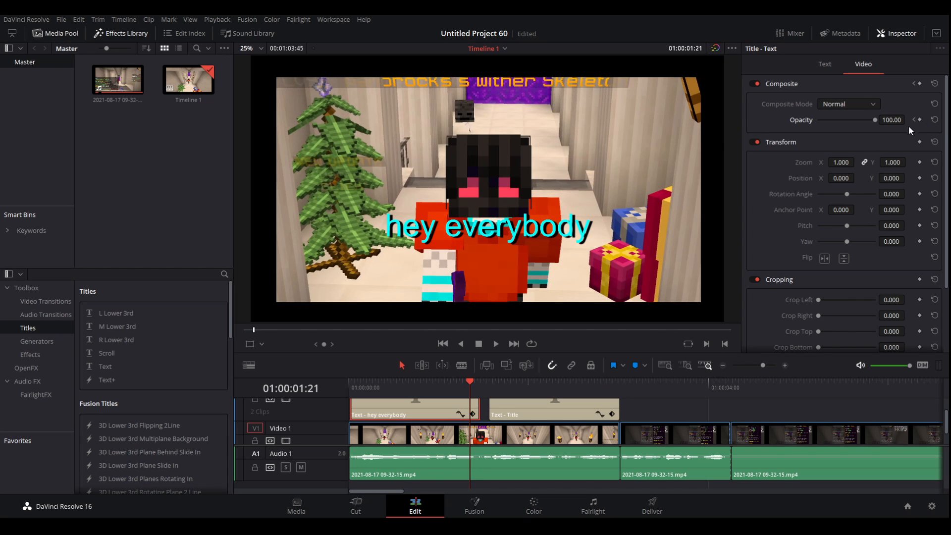
click(480, 381)
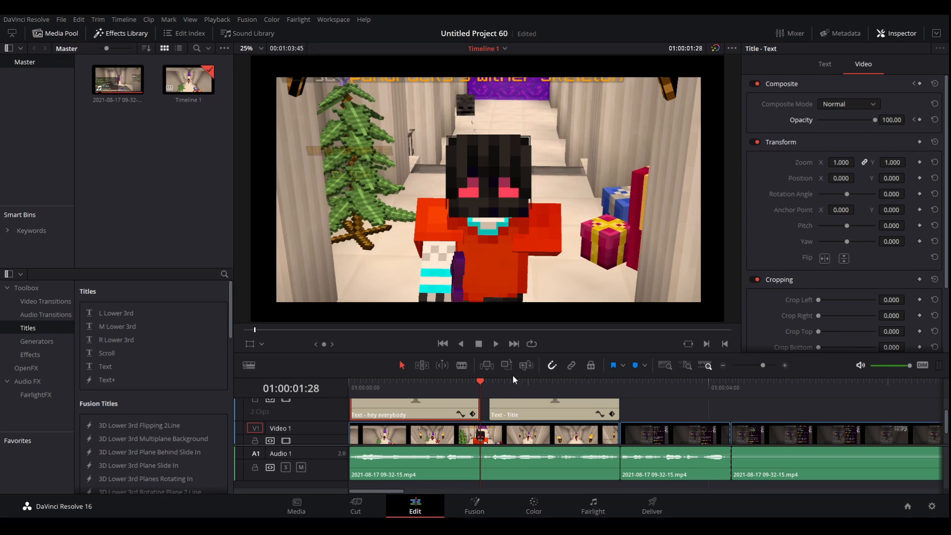
click(468, 385)
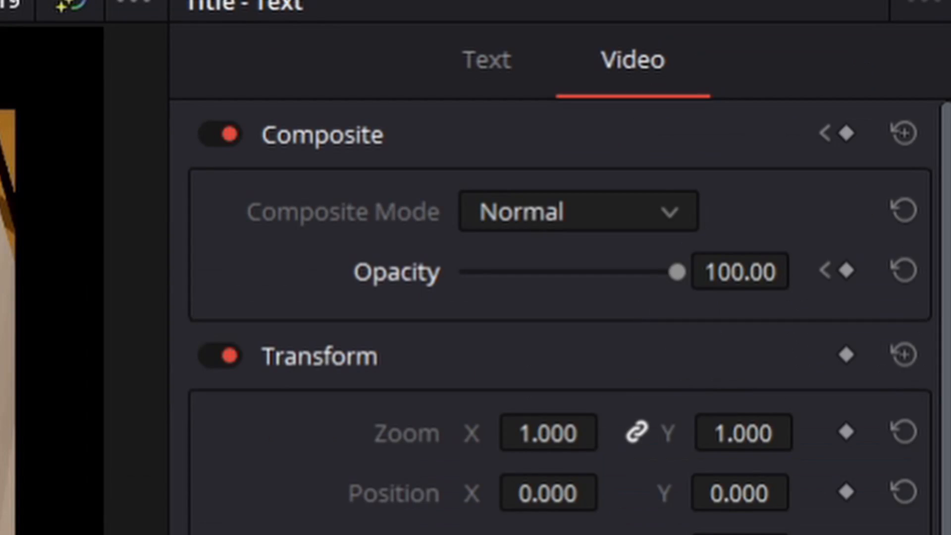
click(847, 271)
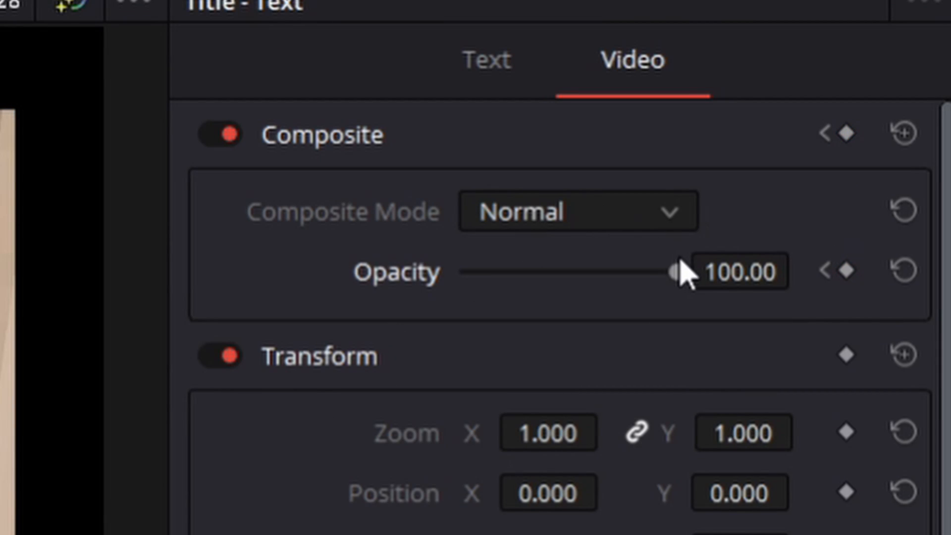
drag(684, 272, 159, 344)
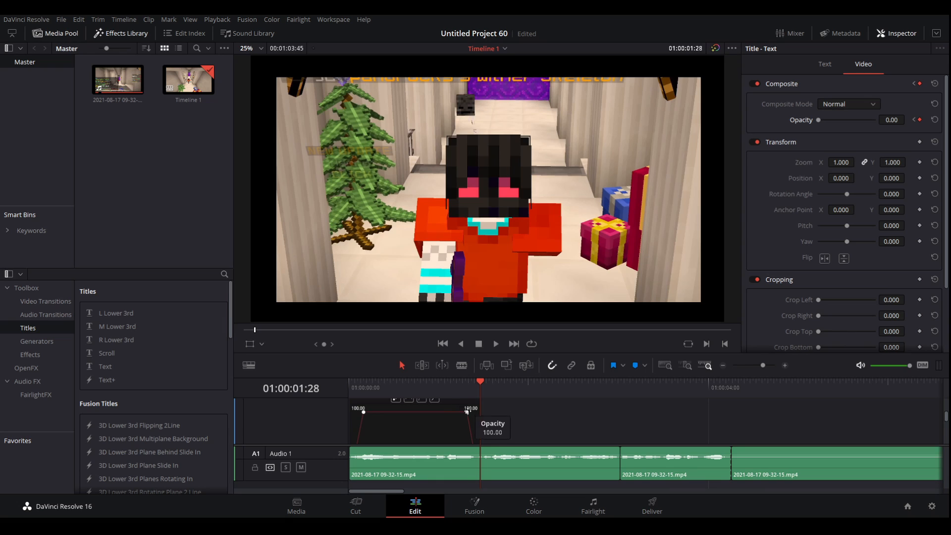
Inspect the first title's opacity curve and play past its end to check the fade-out, stopping at 01:00:02:39
click(460, 434)
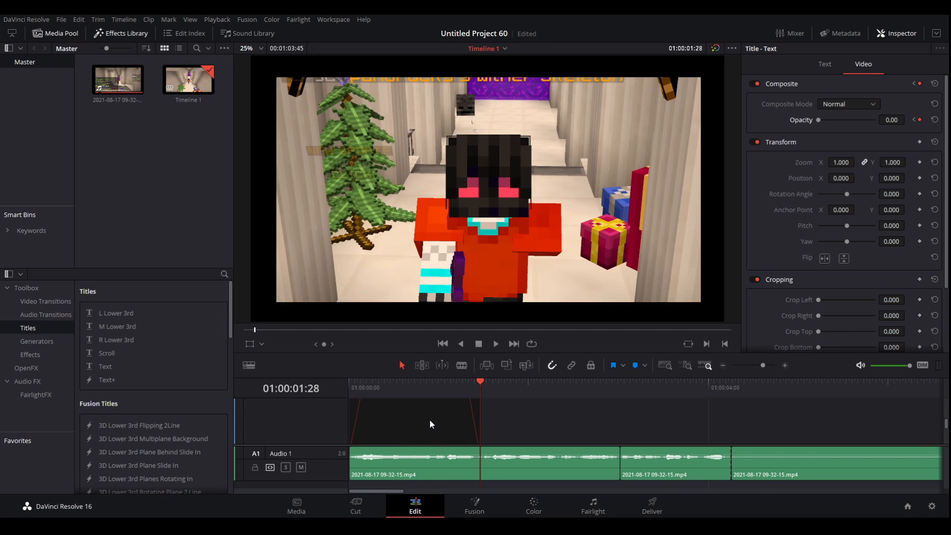
scroll(429, 418, down, 2)
scroll(414, 427, up, 2)
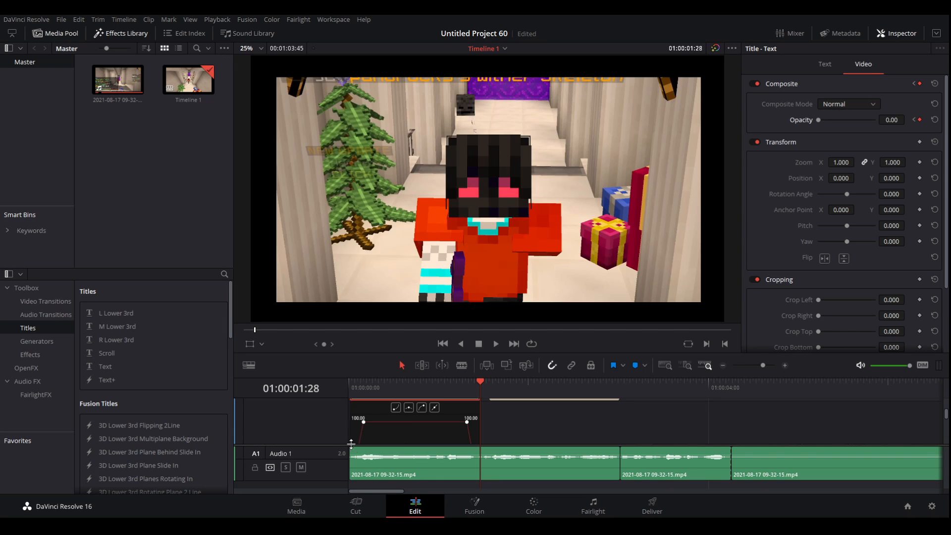
scroll(466, 417, up, 2)
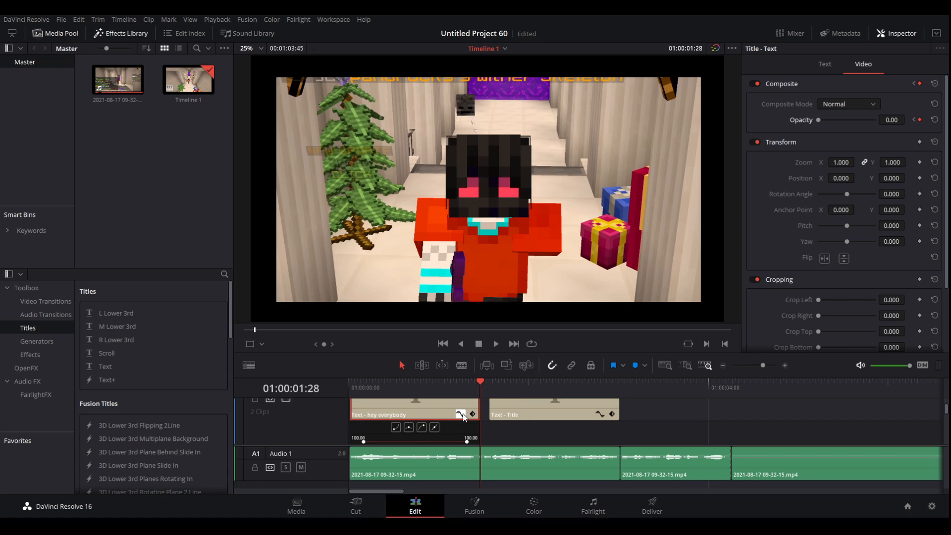
click(496, 344)
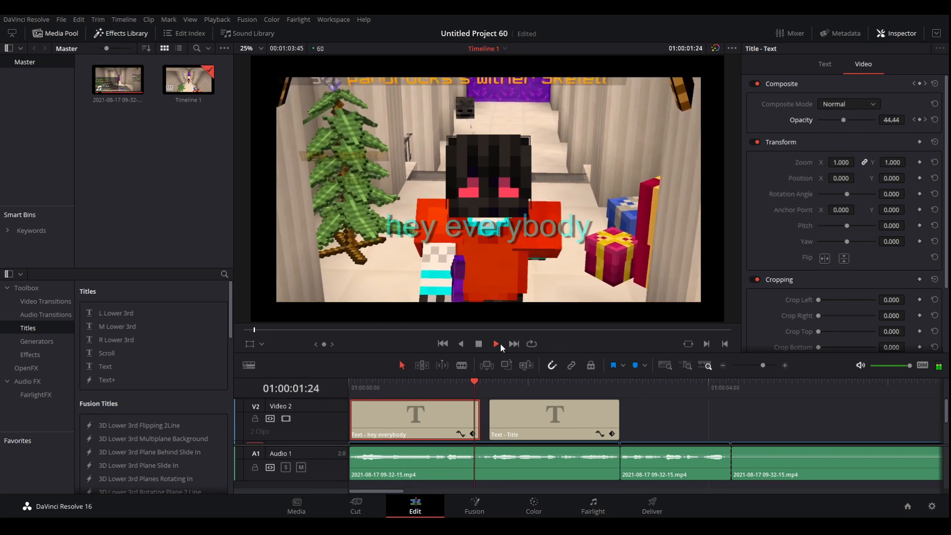
click(479, 344)
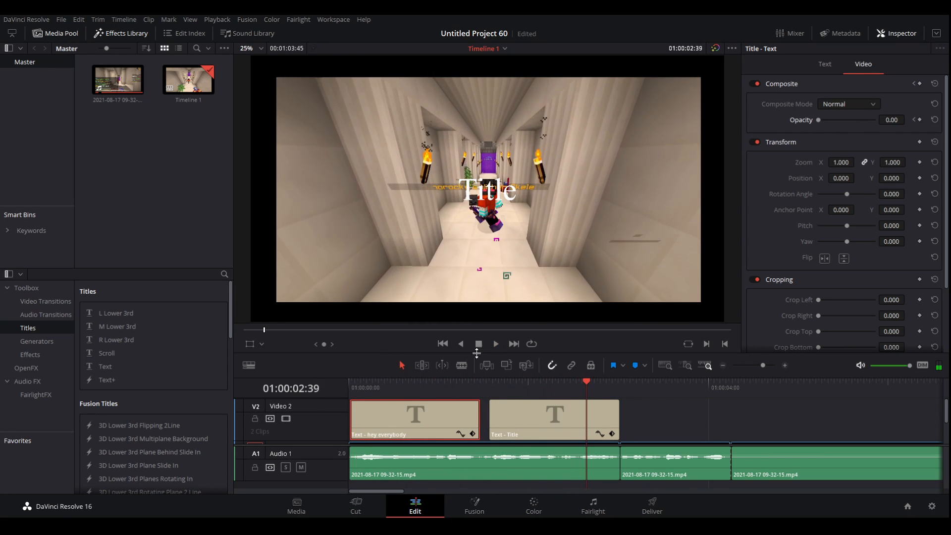
Replace the default "Title" clip on Video 2 with a duplicate of the "hey everybody" title in the same spot
click(419, 382)
click(554, 411)
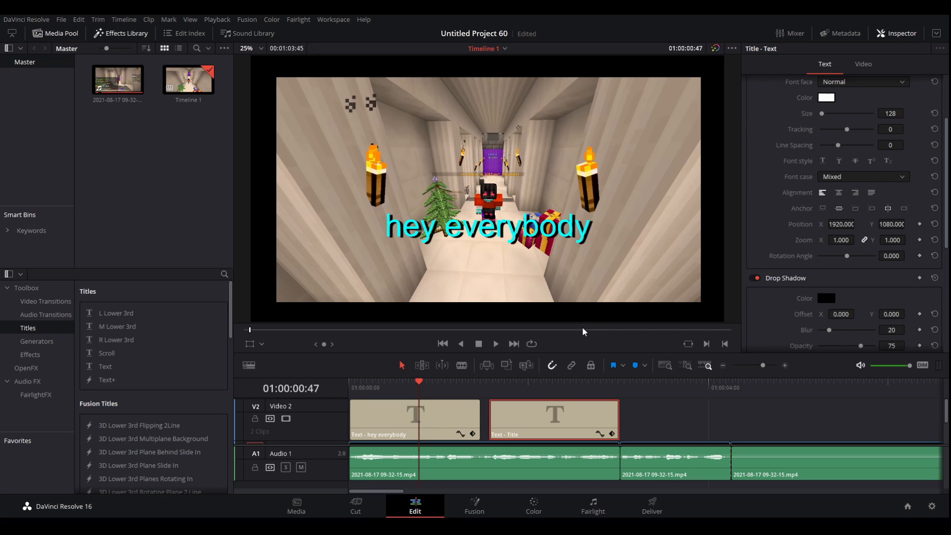
key(Delete)
drag(393, 412, 534, 418)
Change the duplicated title's text to "today we will be comparing"
key(ctrl+a)
key(BackSpace)
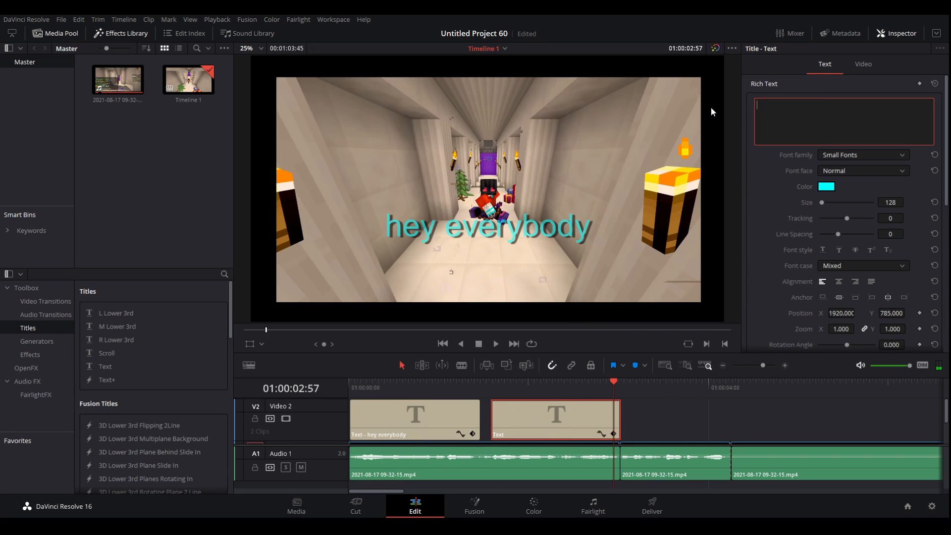
text(today we will be )
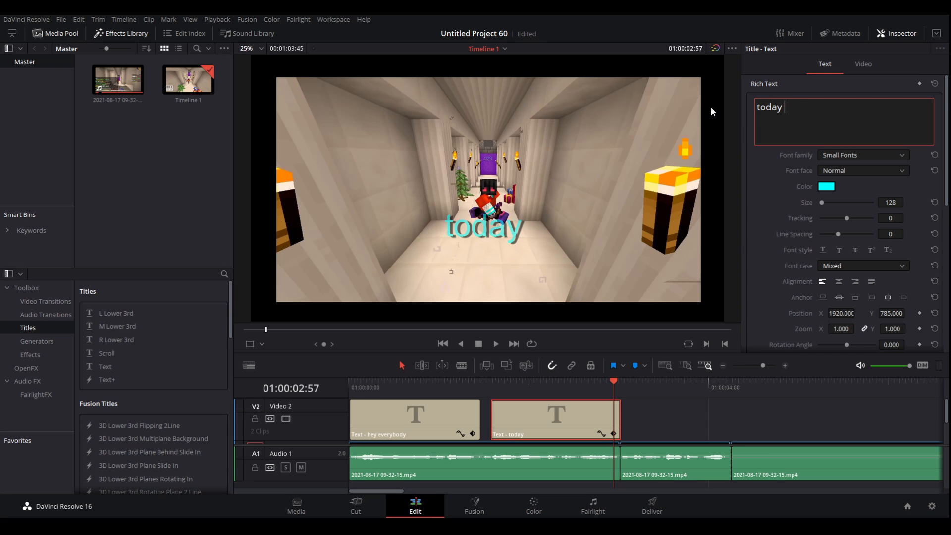
text(comparing)
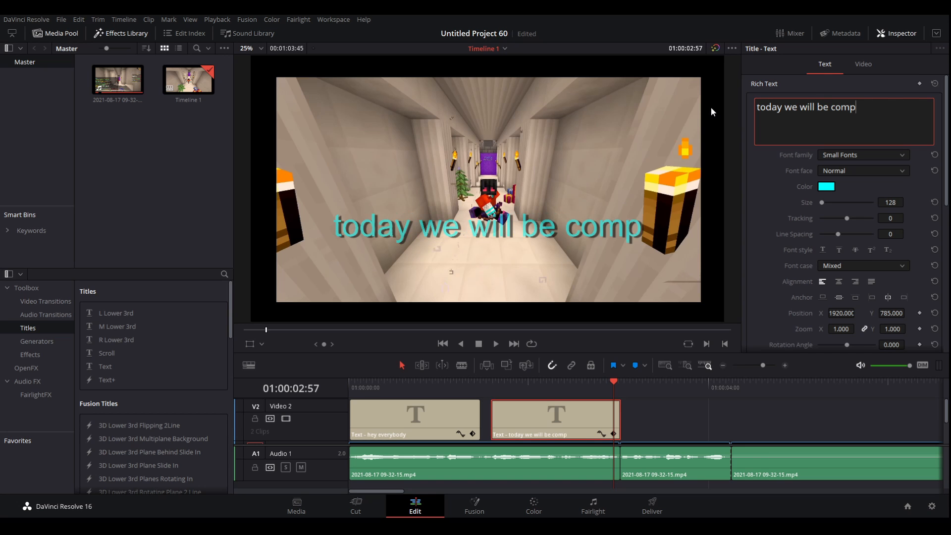
Play the timeline from the start to check both titles against the speech
click(478, 345)
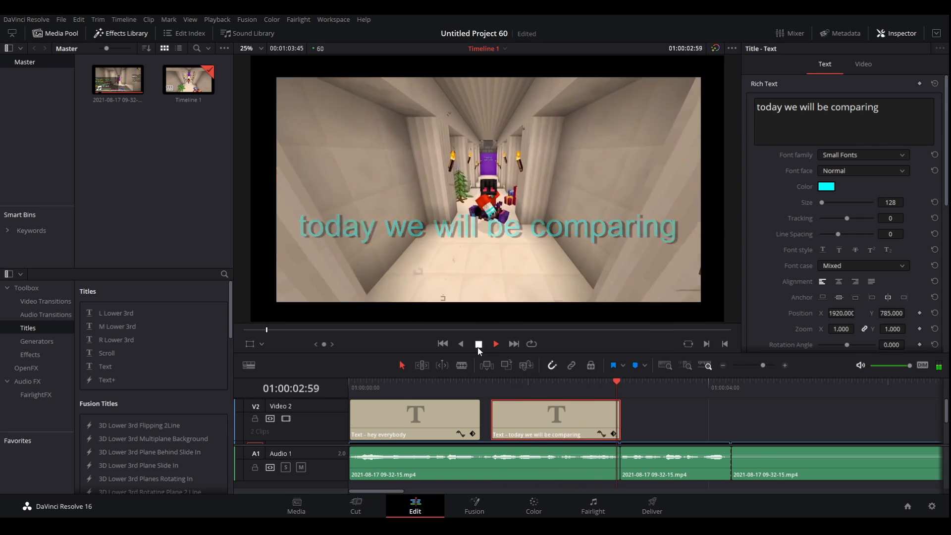
click(353, 400)
key(space)
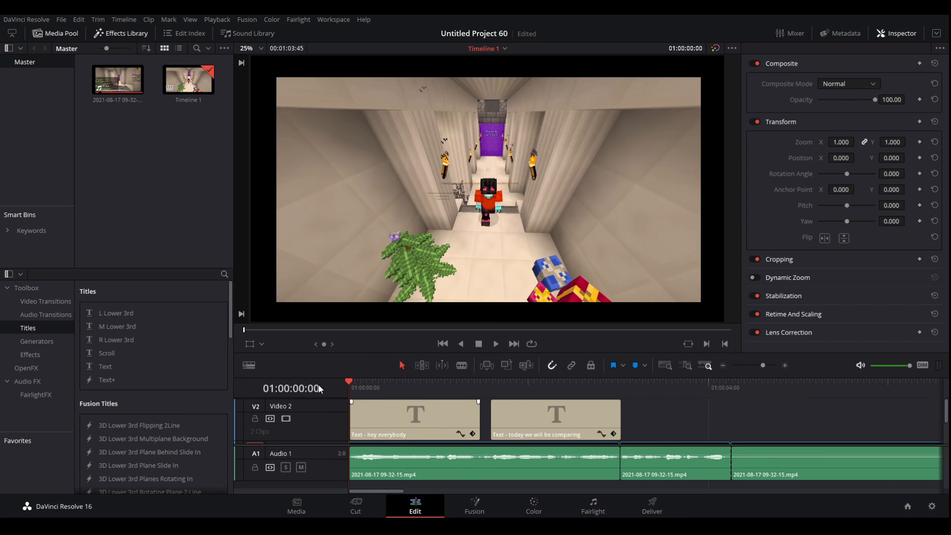
Keyframe the "hey everybody" title at 01:00:00:01 with position Y 282 and zoom 0.320
click(353, 386)
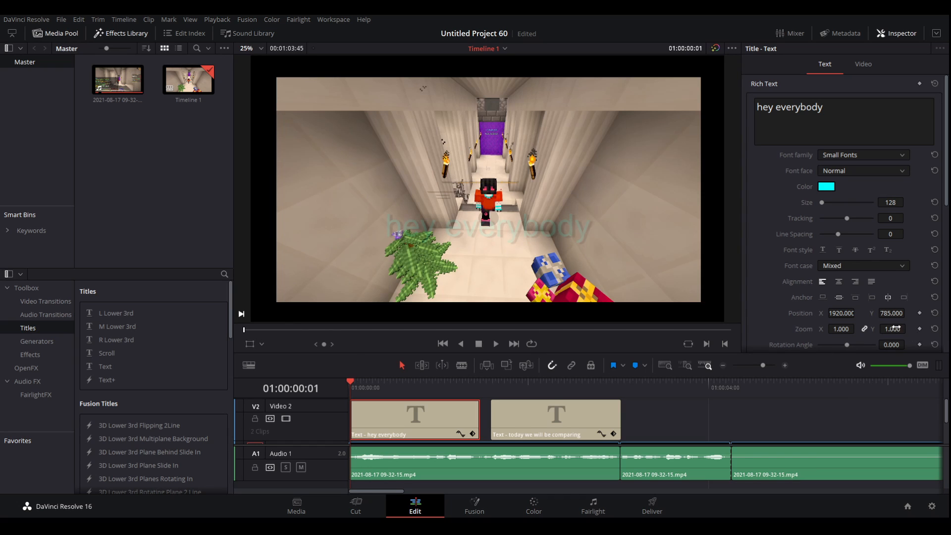
drag(891, 313, 792, 313)
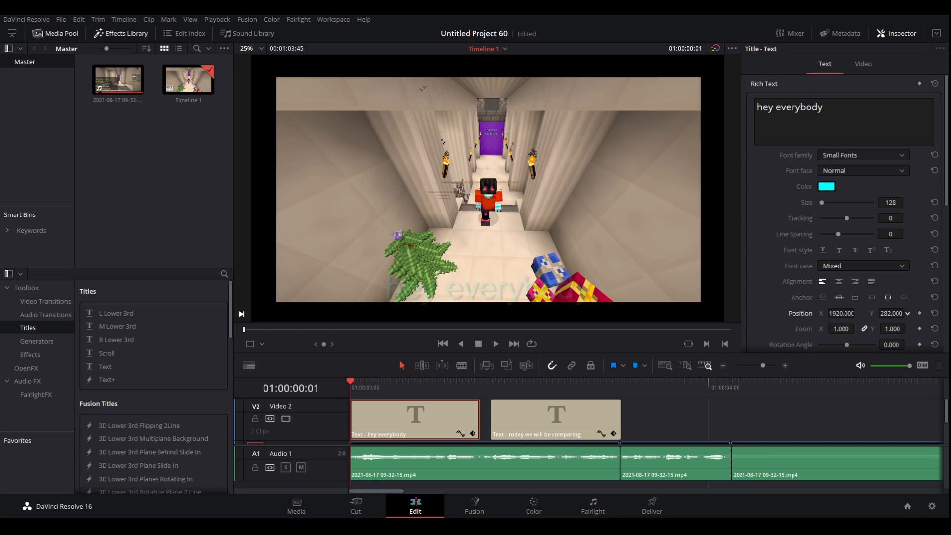
click(919, 313)
drag(892, 329, 852, 329)
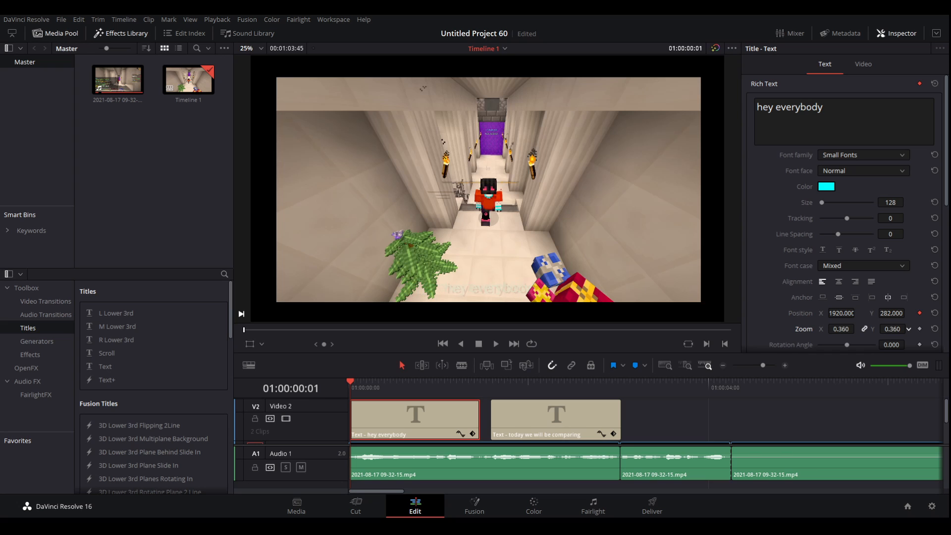
Keyframe the "hey everybody" title at 01:00:00:08 with position Y 670 and zoom 1.090
click(361, 385)
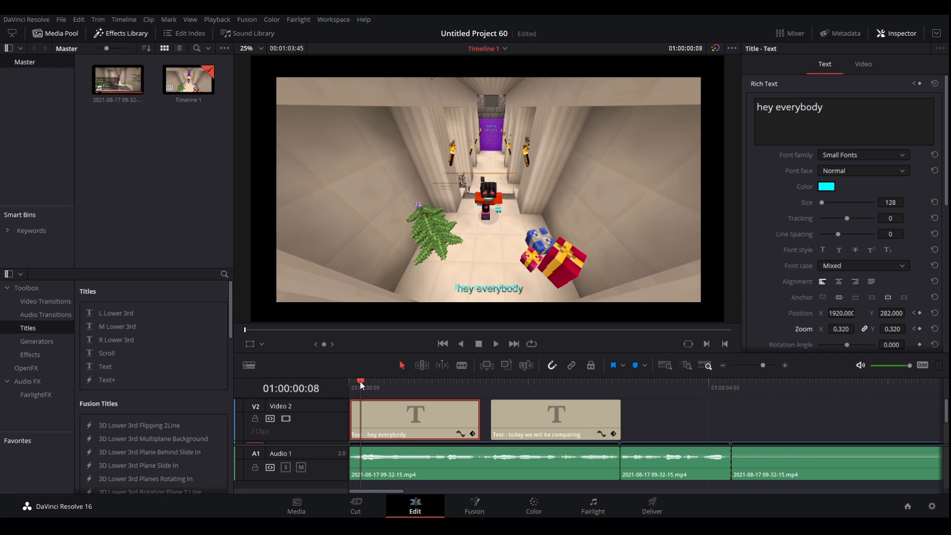
mouse_move(361, 385)
mouse_down()
mouse_move(352, 385)
mouse_move(361, 385)
mouse_up()
drag(892, 313, 907, 313)
drag(892, 329, 908, 328)
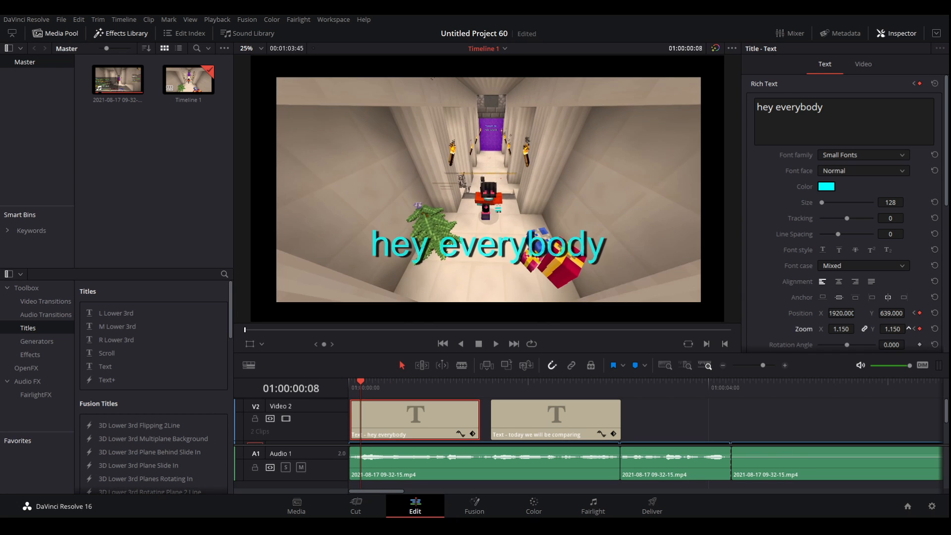
Play the timeline from the start to check the title's position and zoom animation, stopping at 01:00:01:09
drag(352, 385, 332, 394)
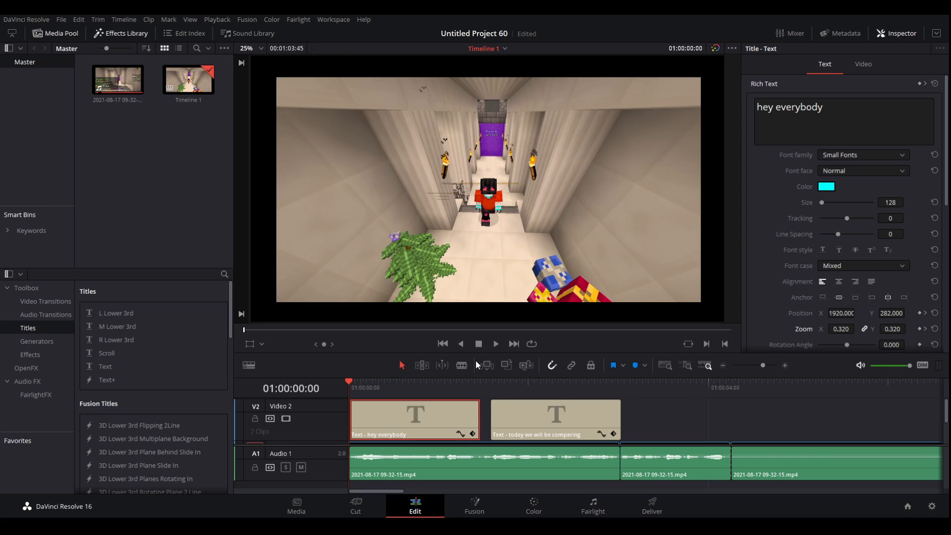
click(496, 344)
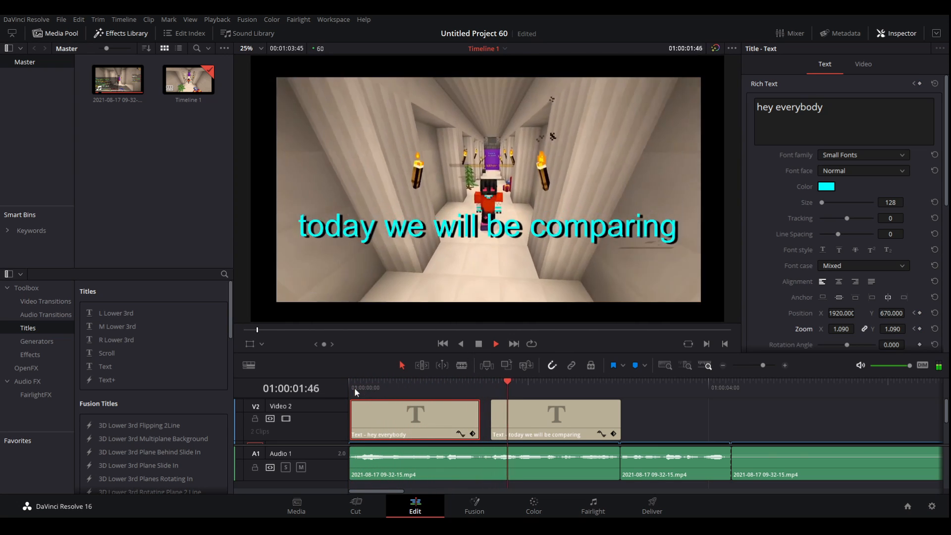
drag(355, 387, 333, 385)
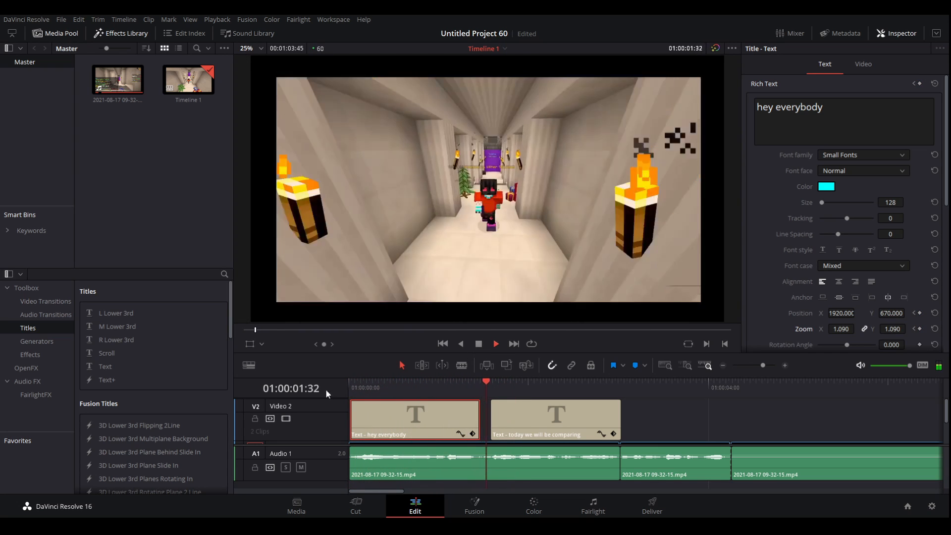
drag(349, 388, 384, 387)
key(space)
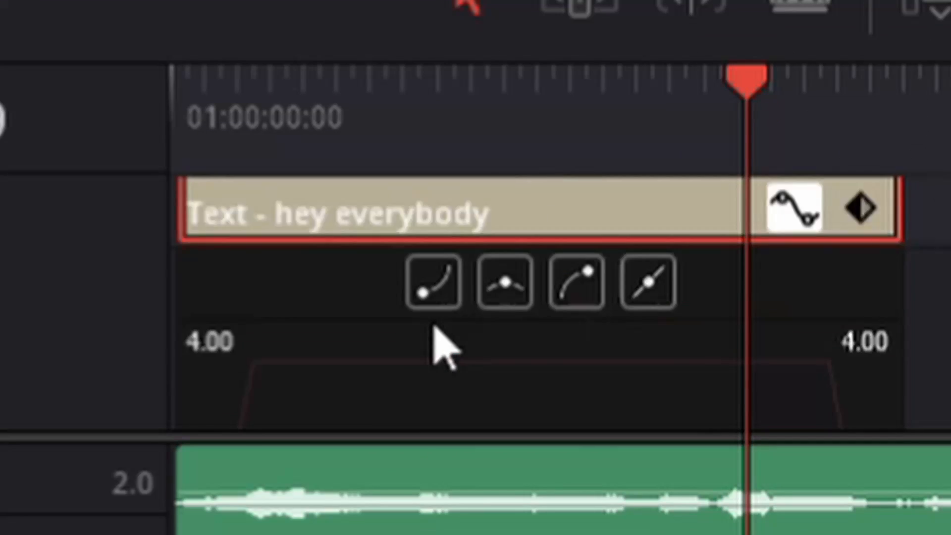
Inspect the "hey everybody" title's keyframe curves and replay the timeline from the start, stopping at 01:00:02:22
scroll(397, 315, down, 5)
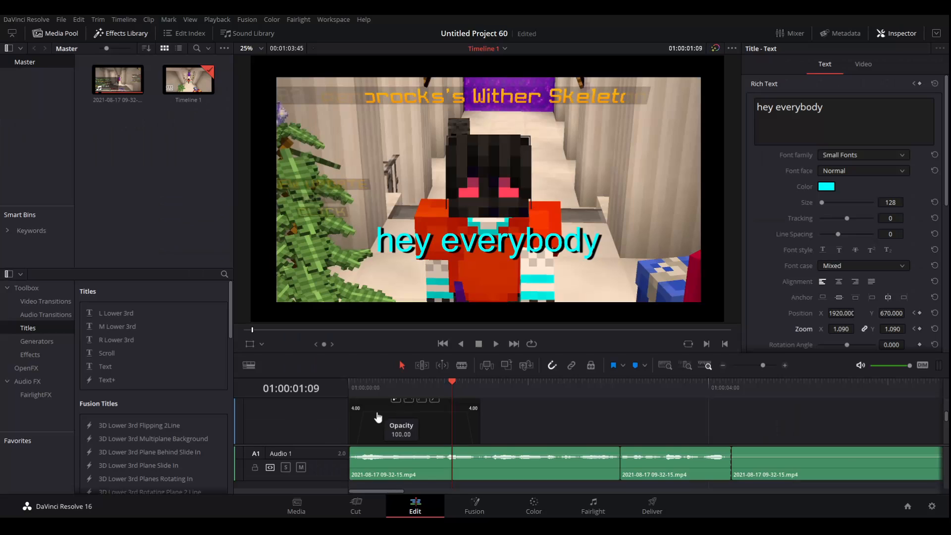
scroll(380, 418, down, 3)
scroll(479, 418, down, 3)
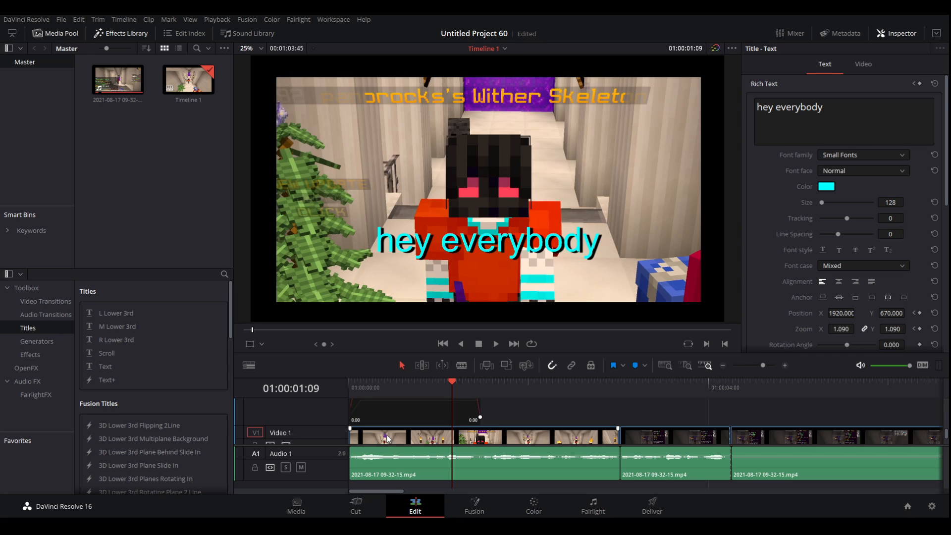
scroll(475, 424, up, 3)
scroll(473, 423, down, 1)
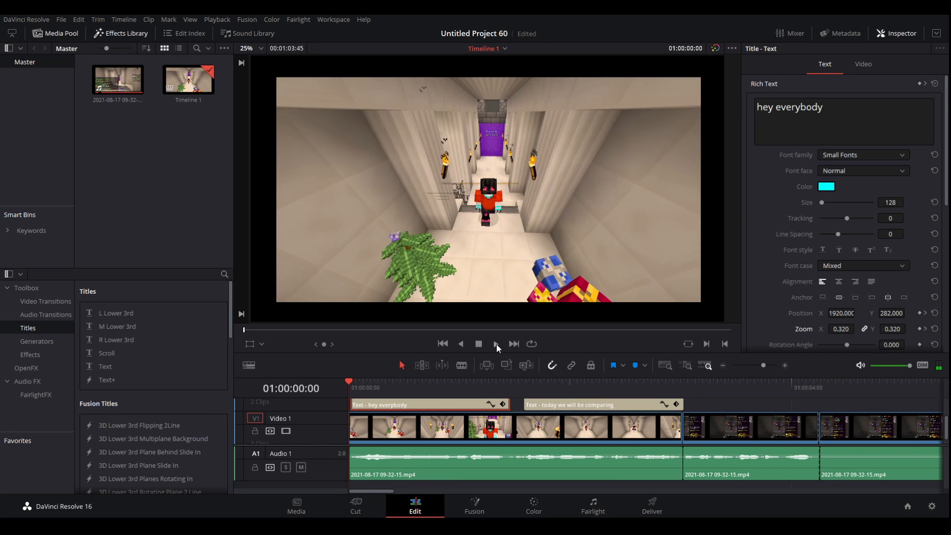
click(496, 344)
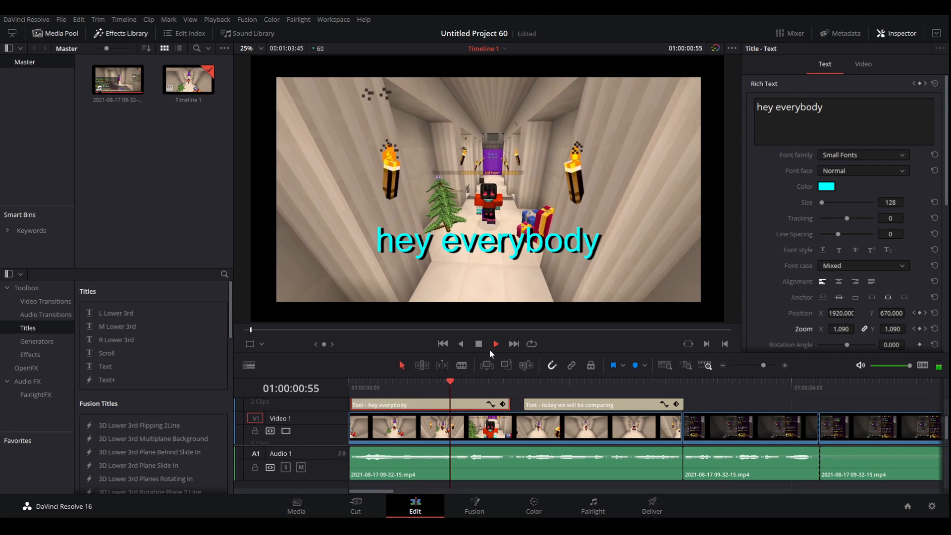
click(479, 344)
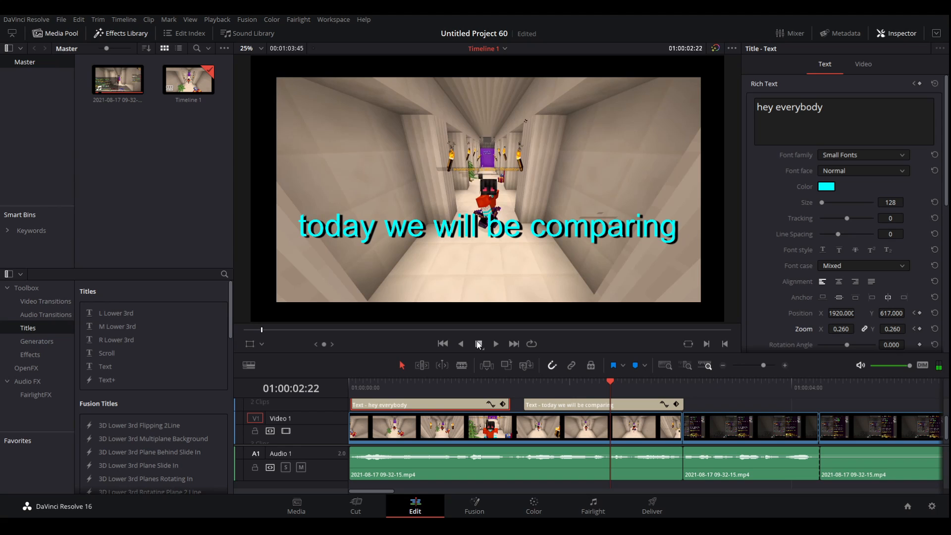
Delete the "today we will be comparing" title from Video 2
click(548, 405)
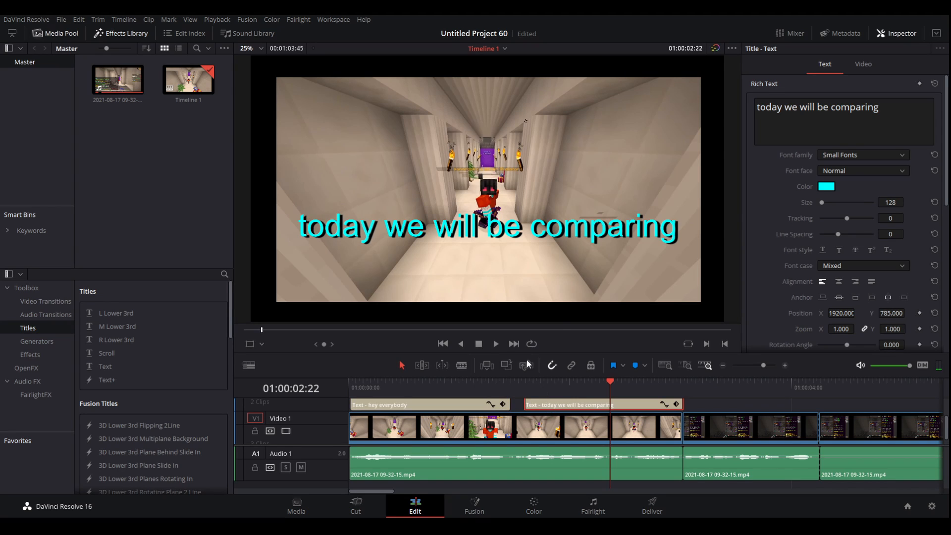
key(Delete)
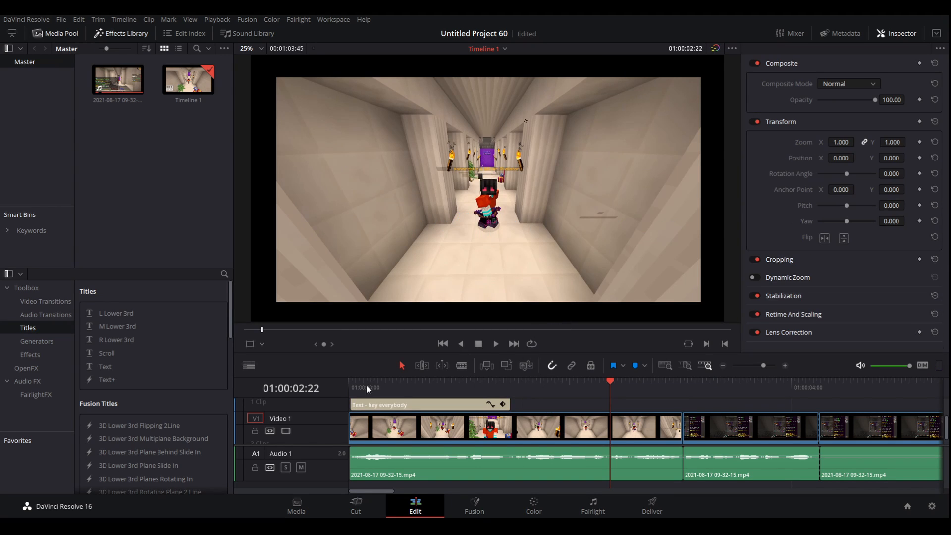
Duplicate the keyframed "hey everybody" title onto the next phrase on Video 2, change its text to "today we will be comparing" and play it back
click(401, 406)
drag(415, 404, 570, 408)
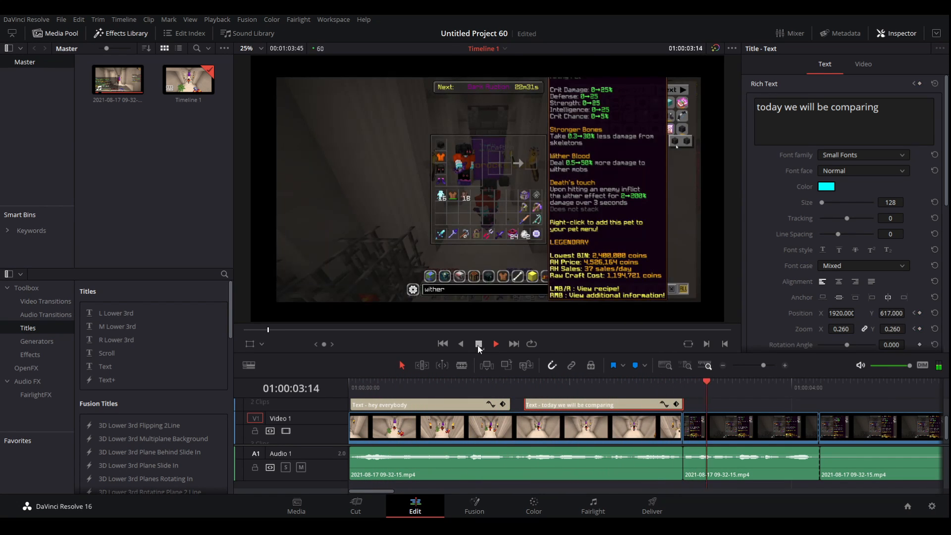
click(494, 344)
click(689, 394)
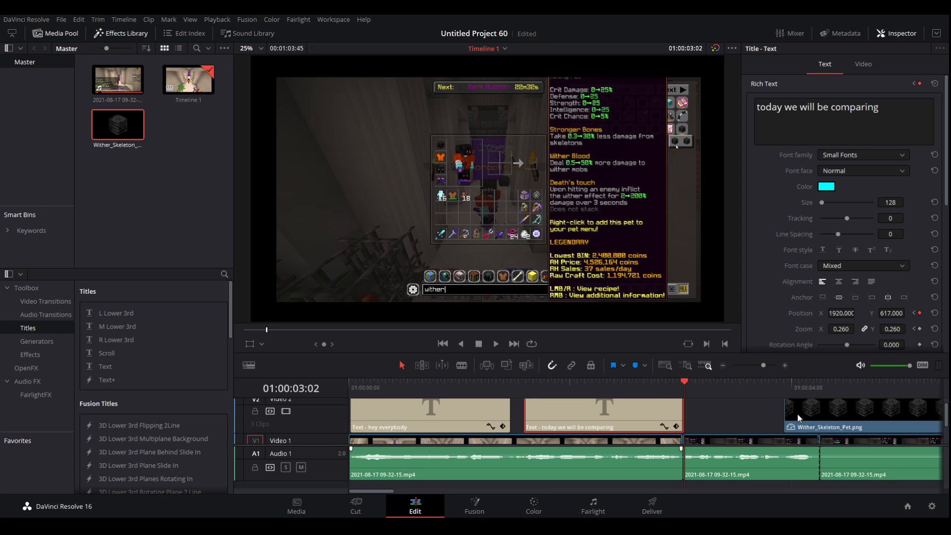
Place Wither_Skeleton_Pet.png on Video 2 directly after the second title and trim it to the end of the second gameplay clip
drag(797, 414, 697, 403)
click(703, 387)
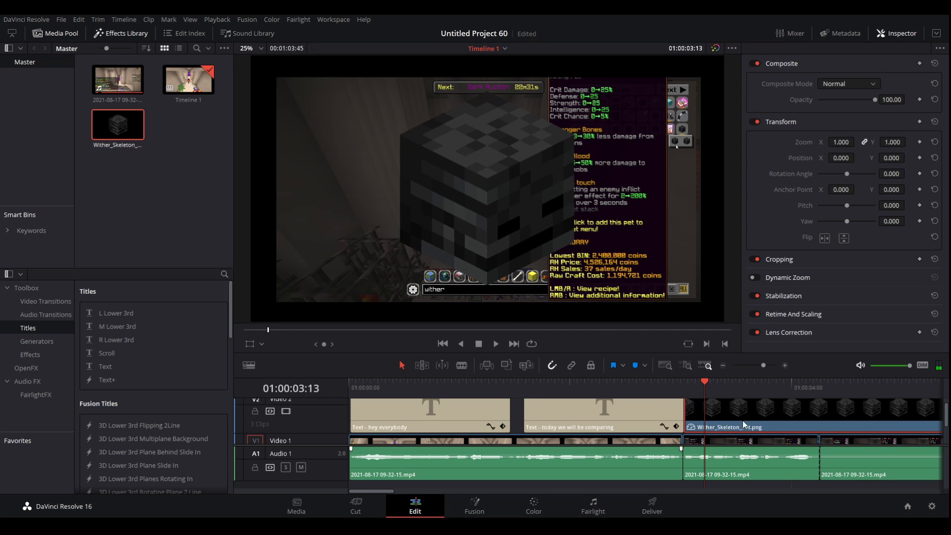
key(b)
click(821, 417)
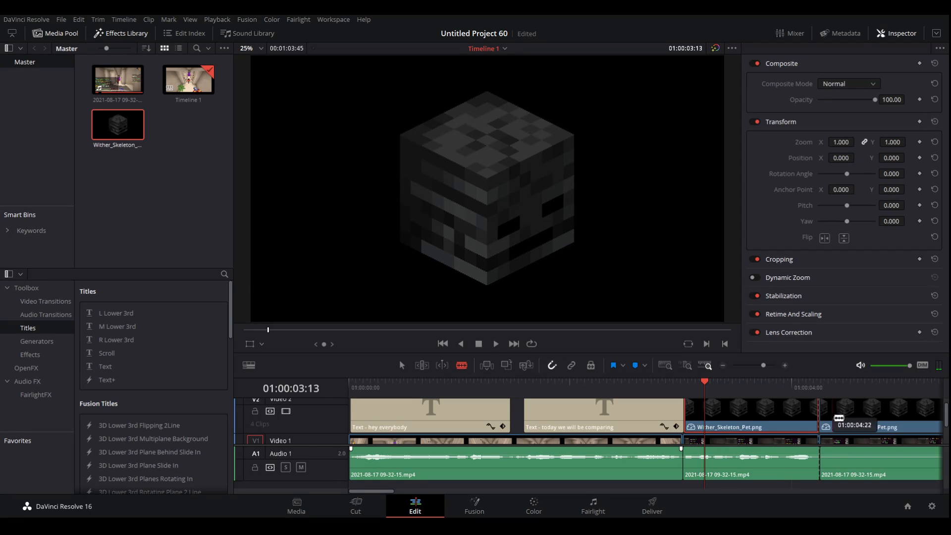
key(a)
click(838, 420)
key(Delete)
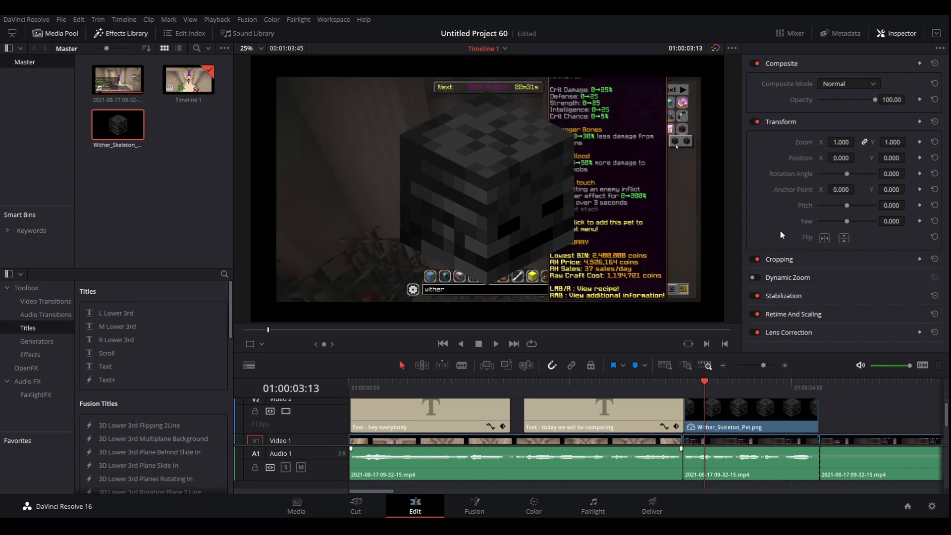
Transform the Wither_Skeleton_Pet.png clip to rotation angle 21.154, zoom 0.274, and position X 1318.442, Y -641.187
click(766, 405)
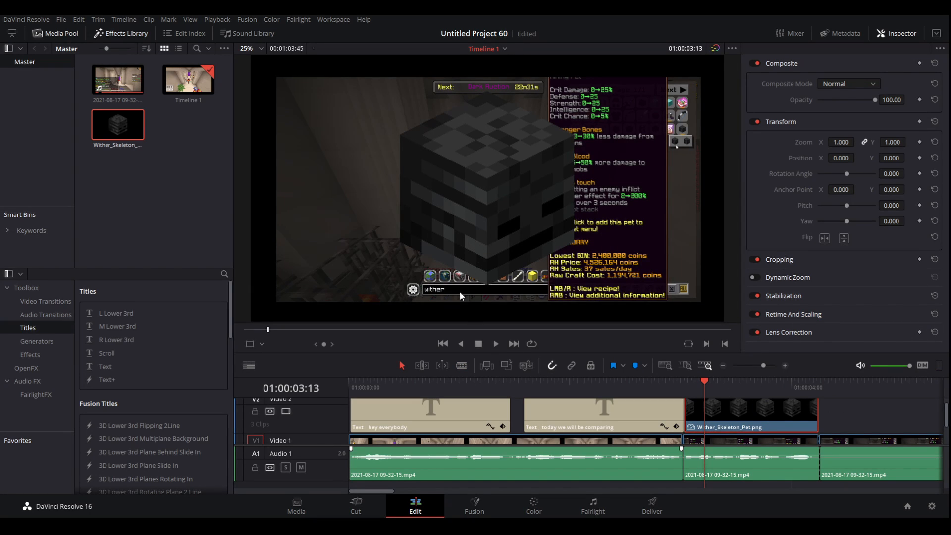
click(249, 344)
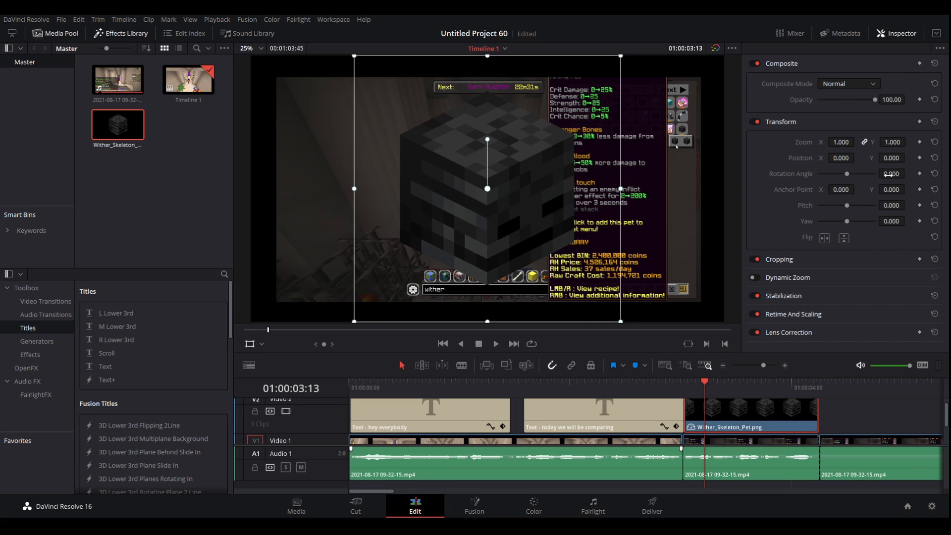
drag(891, 173, 908, 173)
drag(812, 144, 857, 142)
drag(533, 212, 530, 161)
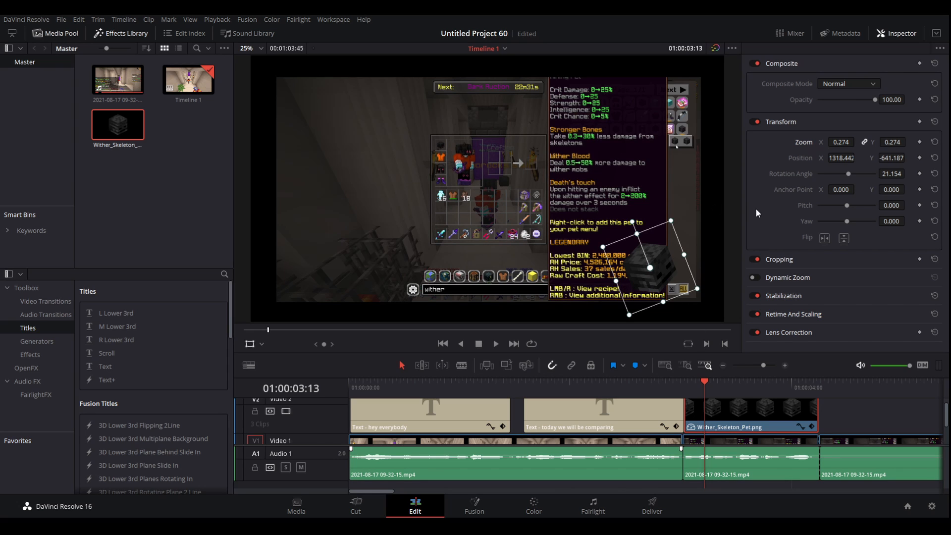
Keyframe the skull image's opacity from 0 at 01:00:03:02 to 100 at 01:00:03:15 and play back the fade-in
click(495, 343)
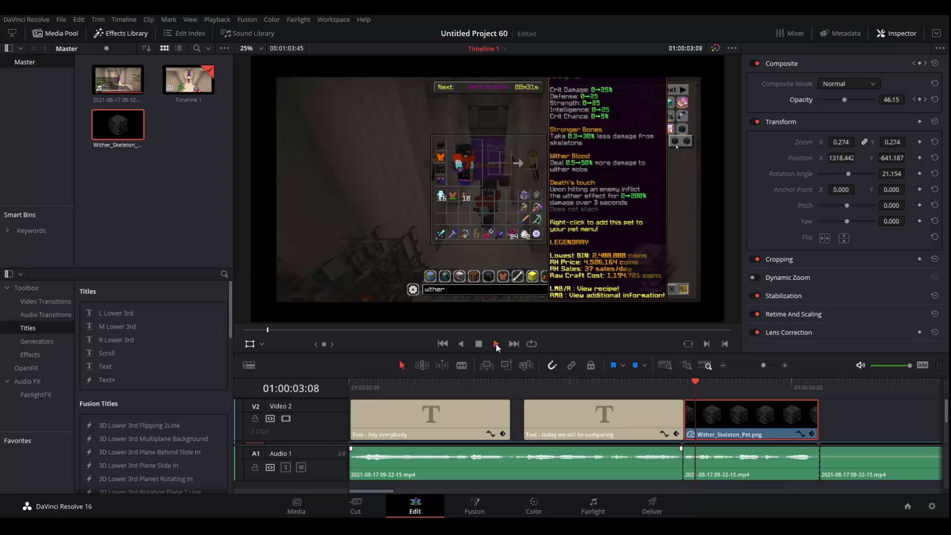
click(684, 382)
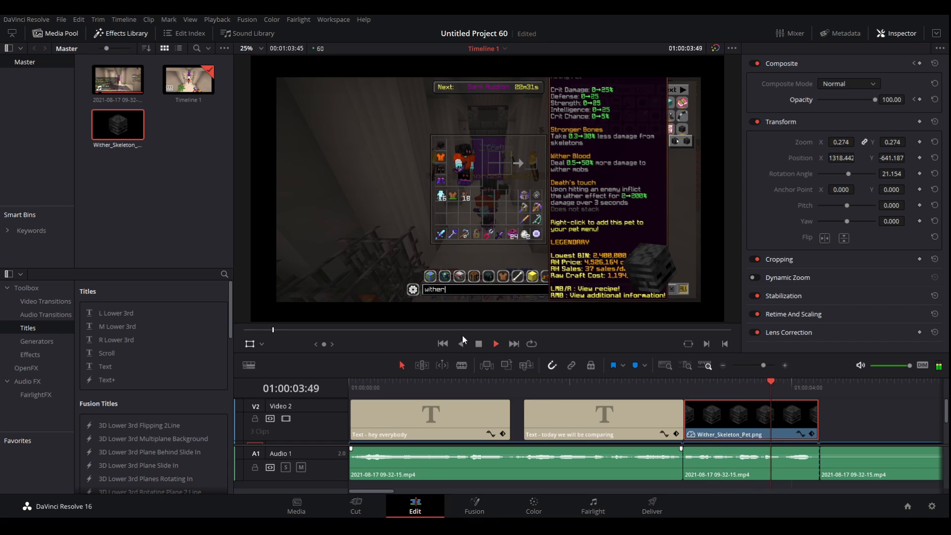
click(479, 344)
click(686, 382)
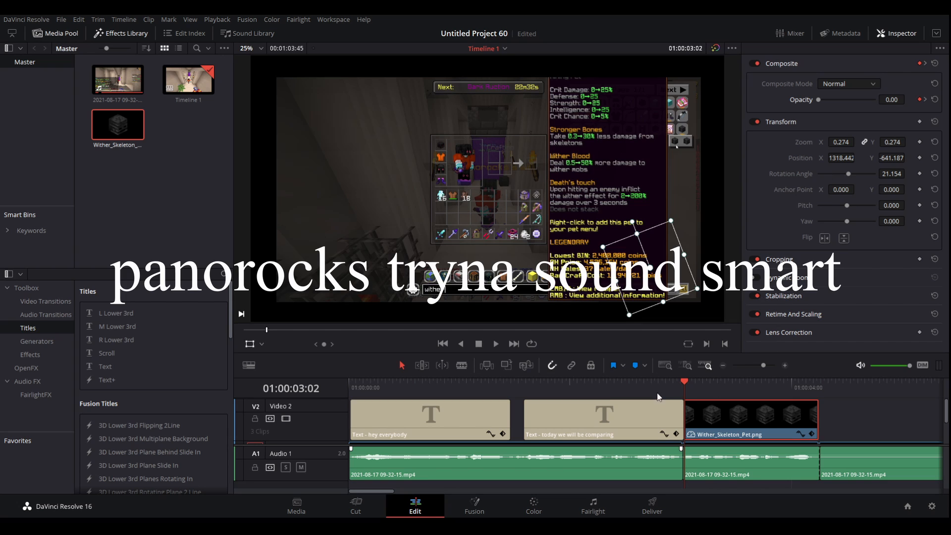
click(707, 389)
drag(687, 275, 577, 203)
drag(518, 173, 522, 191)
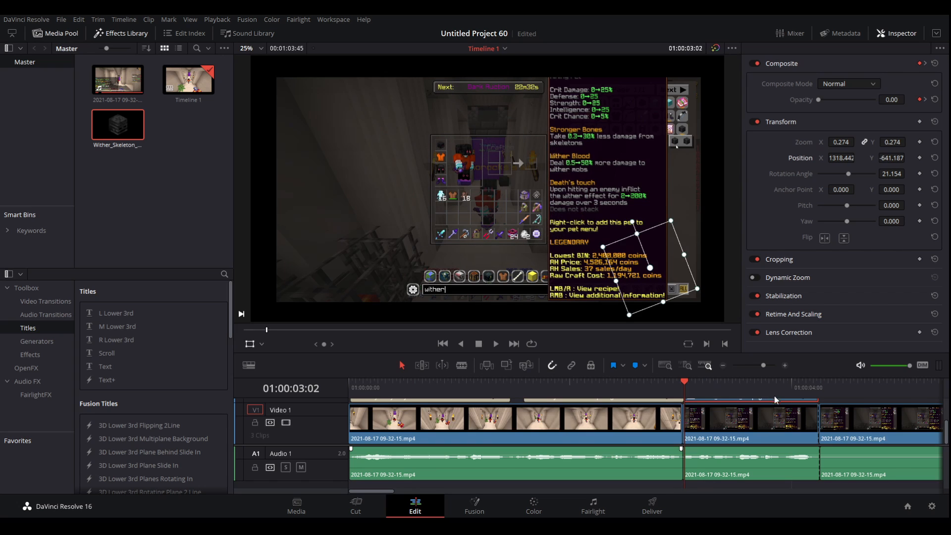
Keyframe the skull image's position from X 1318.442, Y -641.187 at 01:00:03:02 to X -92.171, Y 64.119 at 01:00:03:15
scroll(777, 401, up, 1)
click(799, 406)
scroll(773, 412, up, 2)
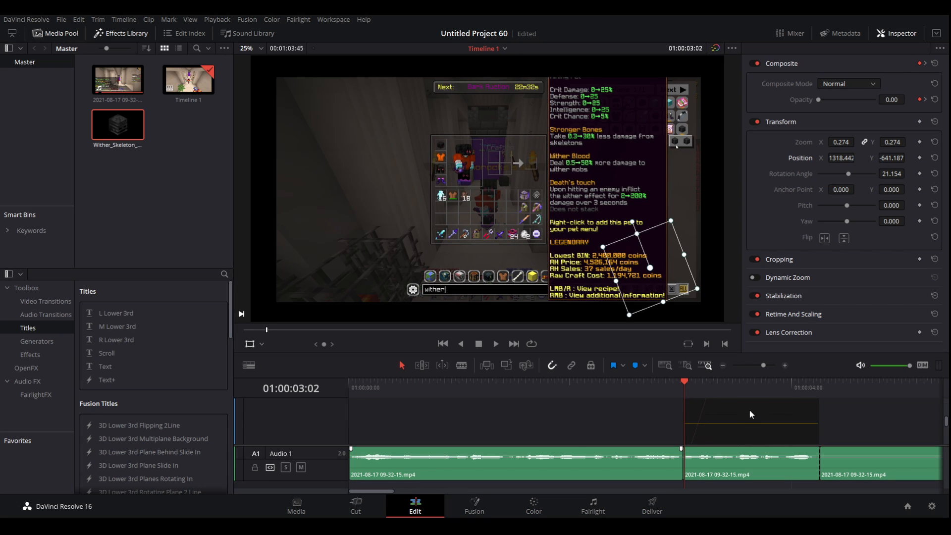
scroll(749, 409, up, 1)
drag(668, 291, 517, 193)
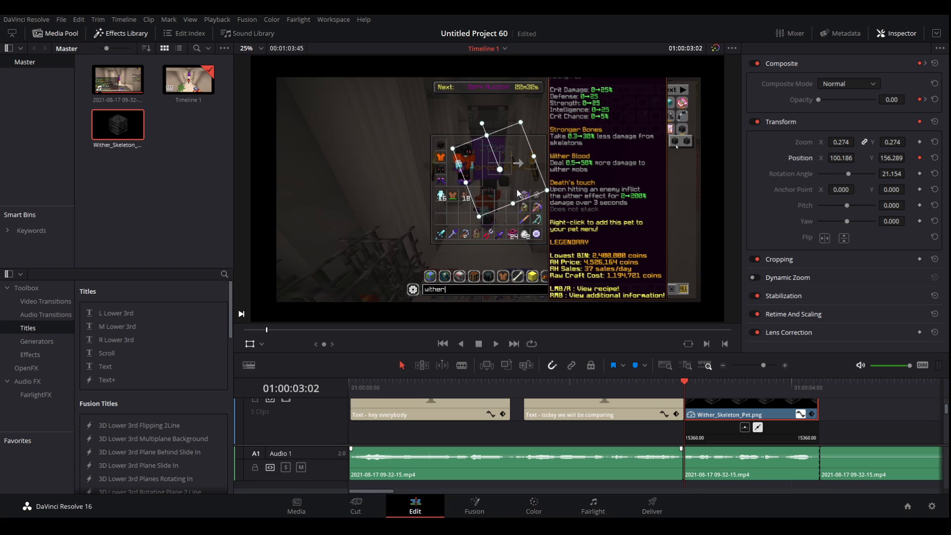
key(ctrl+z)
scroll(709, 392, down, 2)
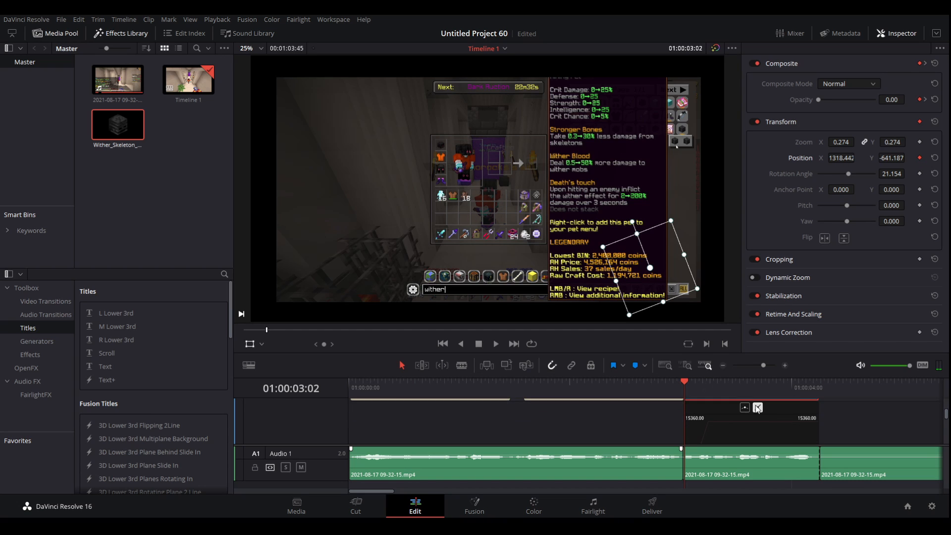
click(710, 383)
drag(663, 278, 489, 196)
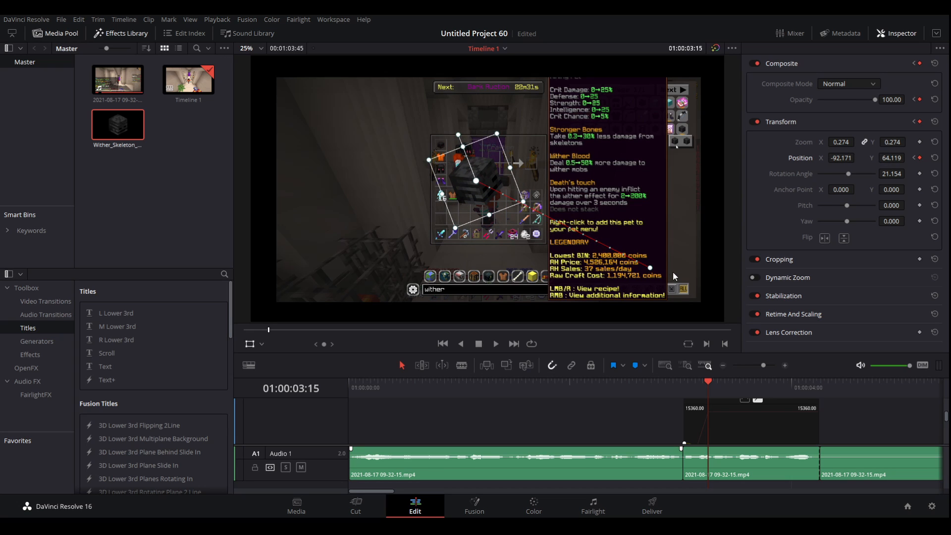
Keyframe the skull image's zoom from 0.274 at 01:00:03:02 to 0.789 at 01:00:03:15
click(682, 384)
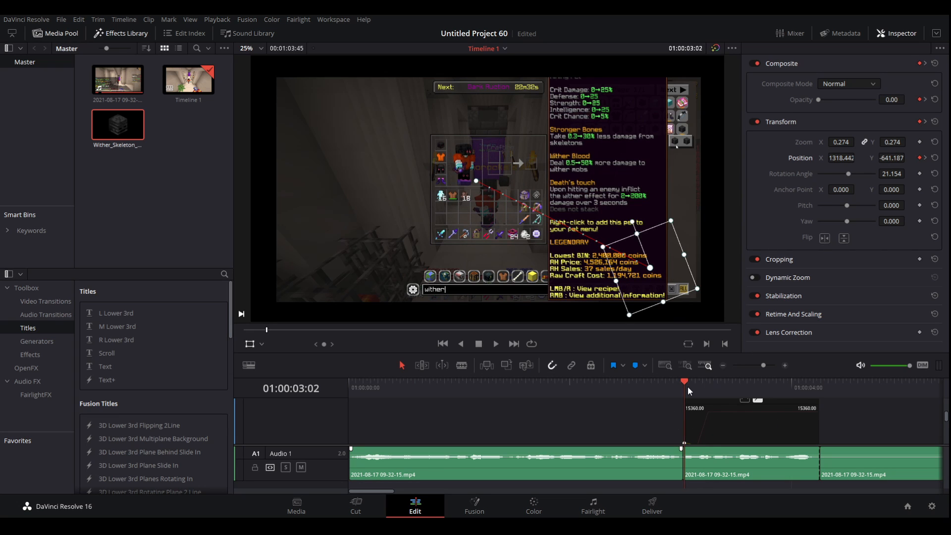
scroll(703, 431, up, 2)
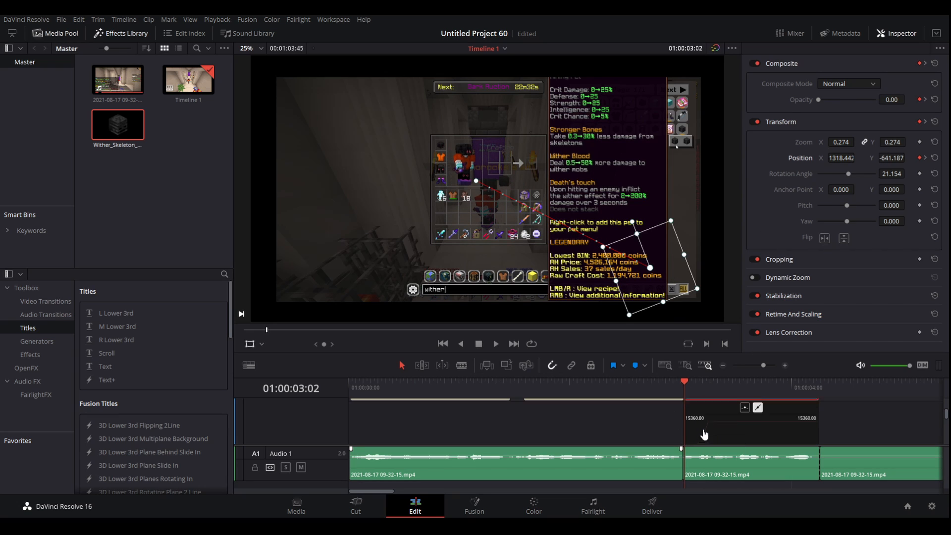
click(919, 143)
scroll(747, 417, down, 1)
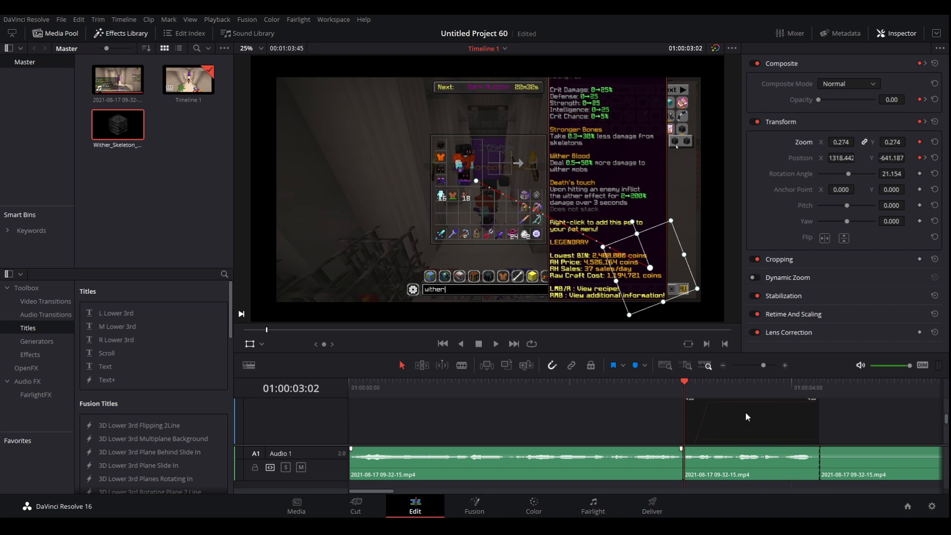
click(710, 384)
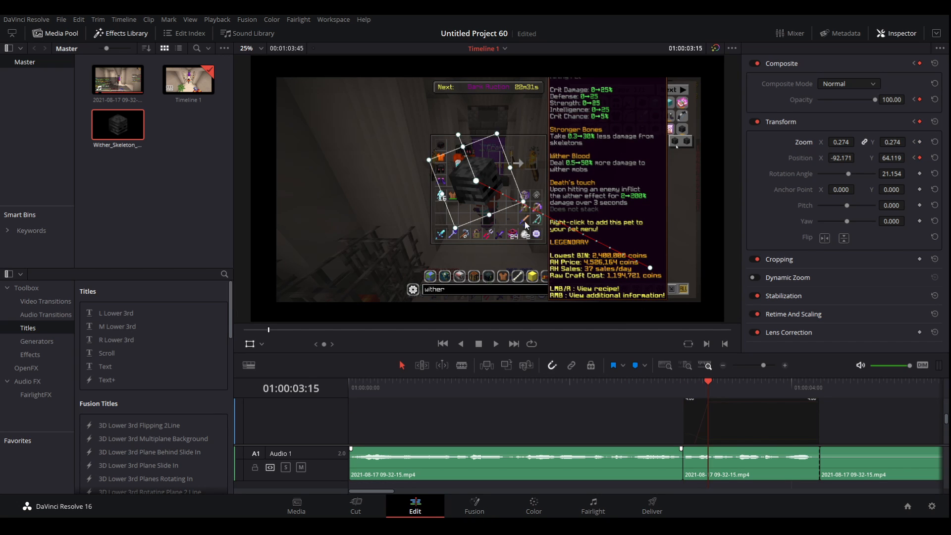
drag(524, 200, 614, 243)
Play the timeline from the start of Wither_Skeleton_Pet.png to check its movement and zoom
click(683, 385)
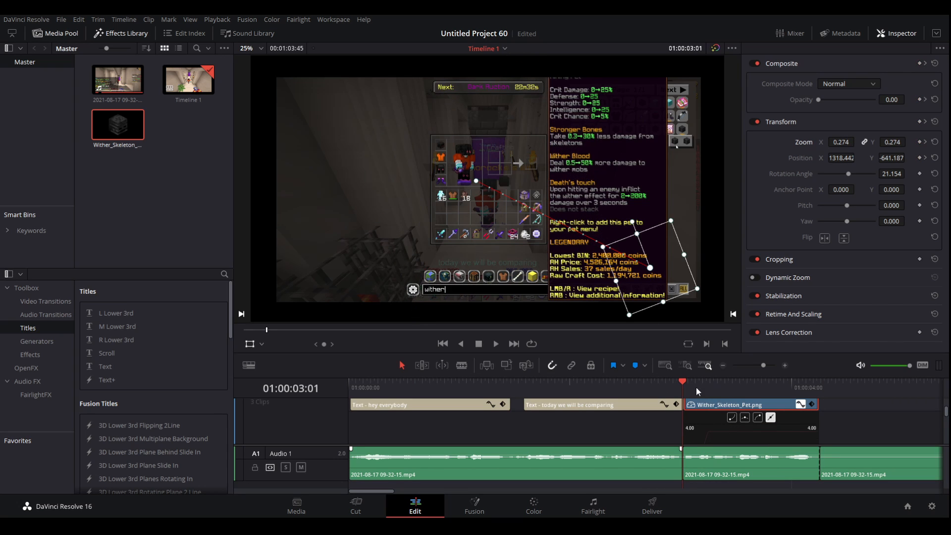
click(495, 345)
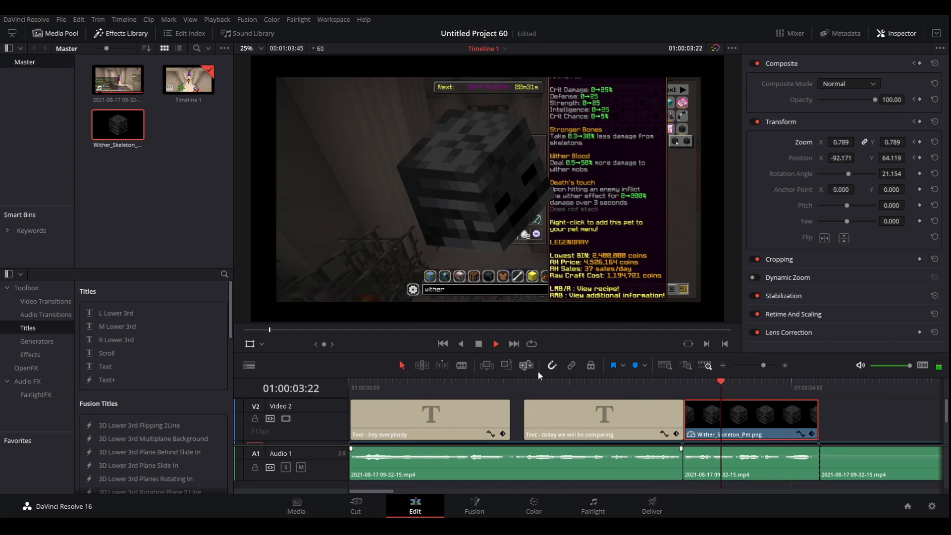
click(479, 344)
Keyframe the skull image's rotation angle from 21.154 at 01:00:03:02 to -358.146 and adjust its rotation curve
click(684, 385)
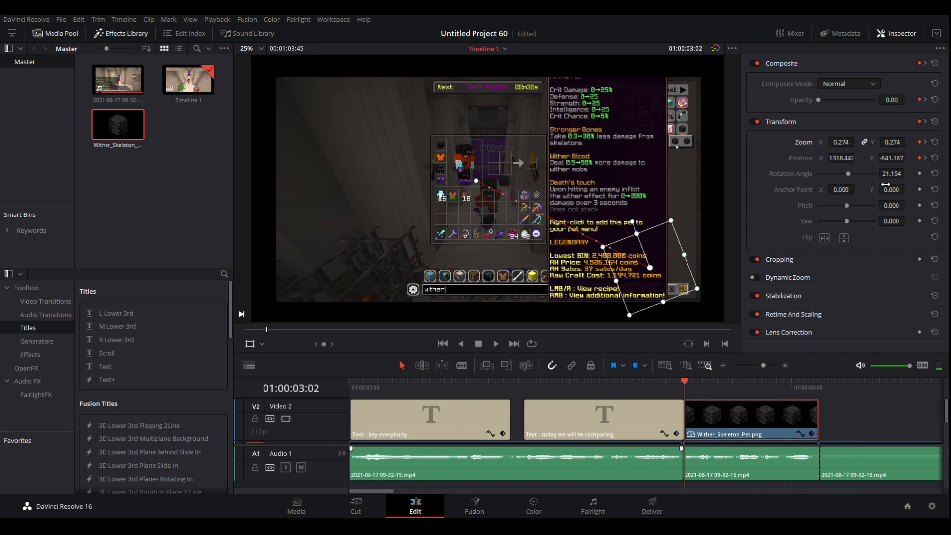
click(920, 174)
drag(764, 365, 775, 364)
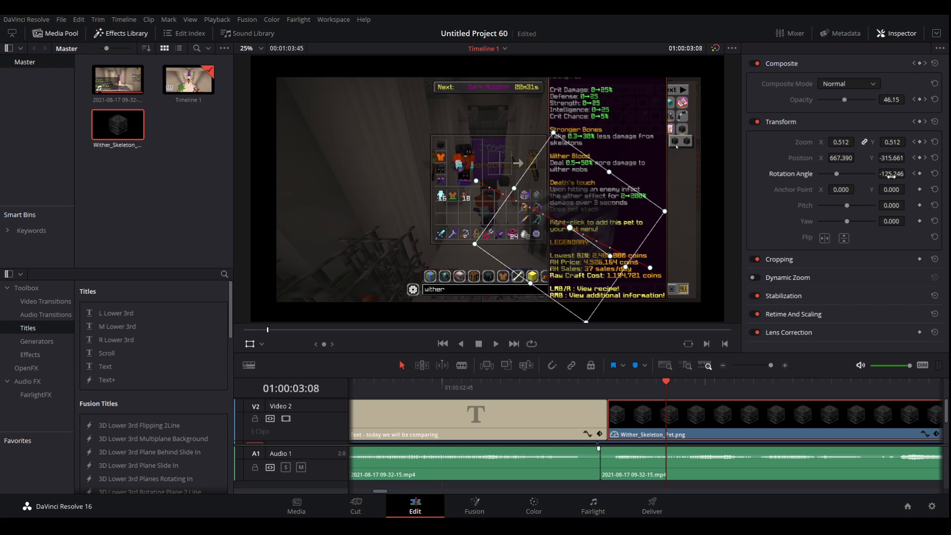
drag(892, 176, 911, 176)
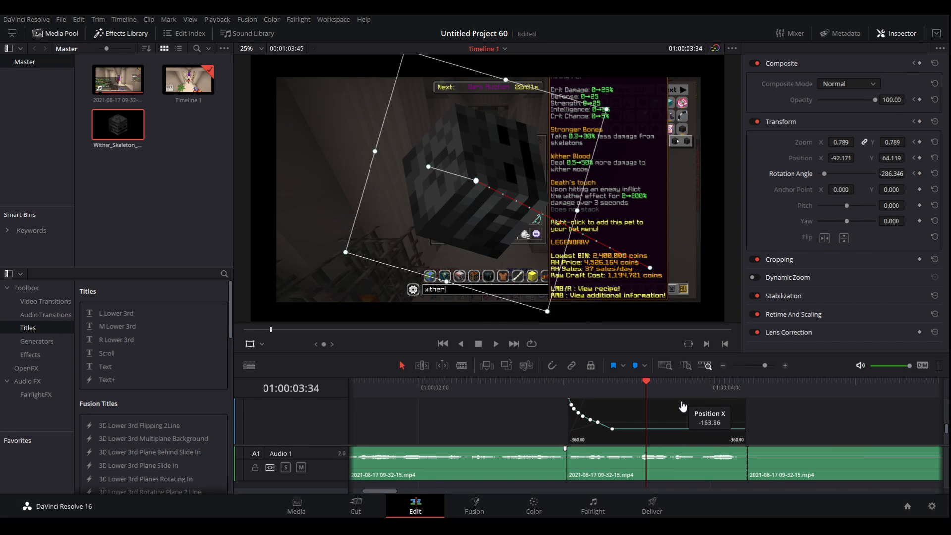
drag(682, 406, 661, 406)
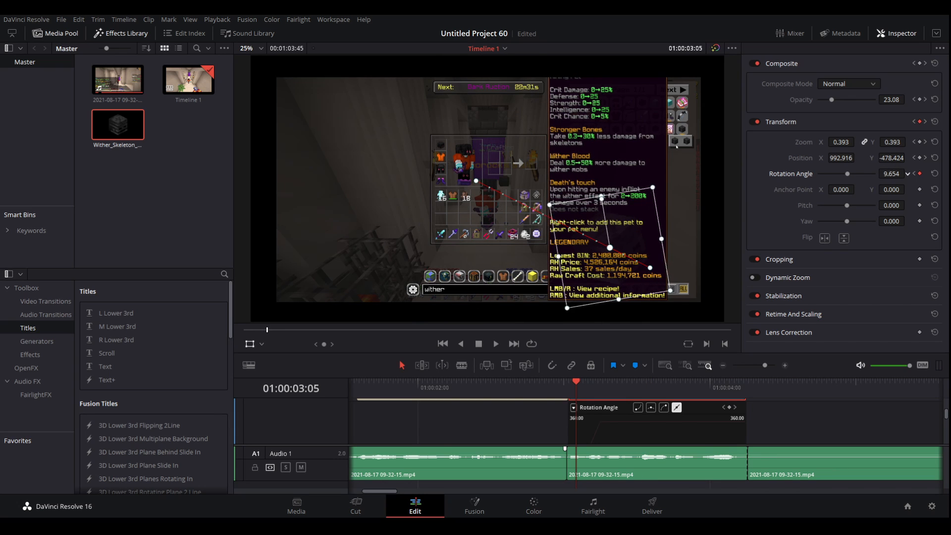
drag(724, 233, 705, 313)
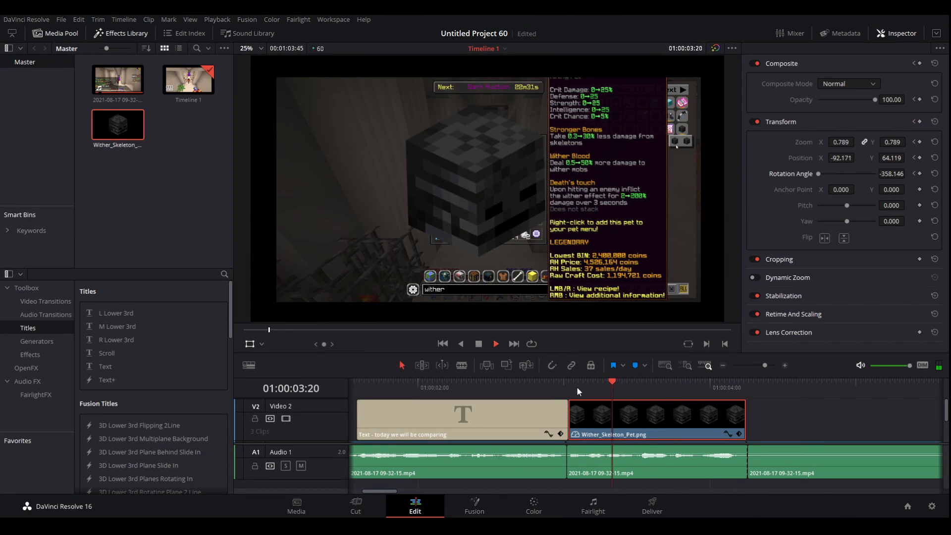
Replay the skull image's spinning entrance from 01:00:03:02 several times and park the playhead at 01:00:04:11
click(574, 382)
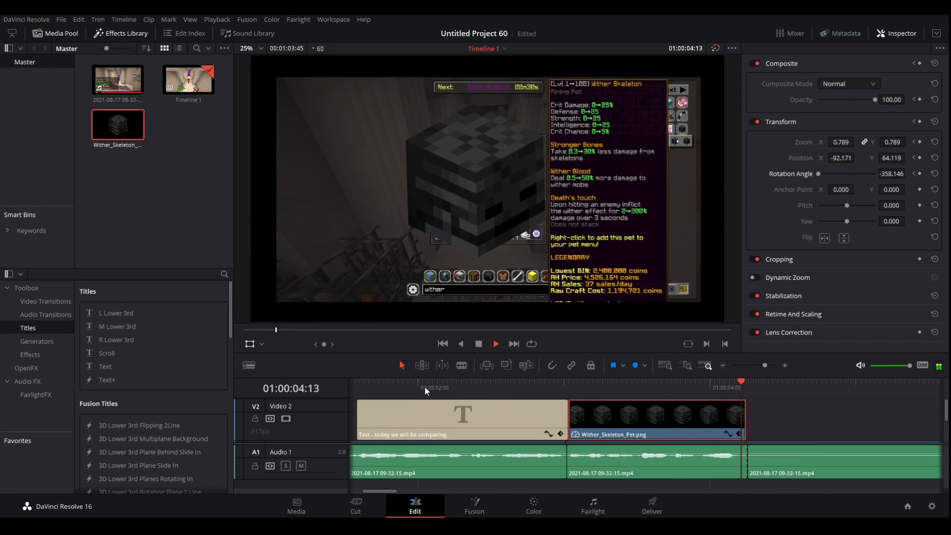
drag(424, 386, 573, 399)
click(496, 344)
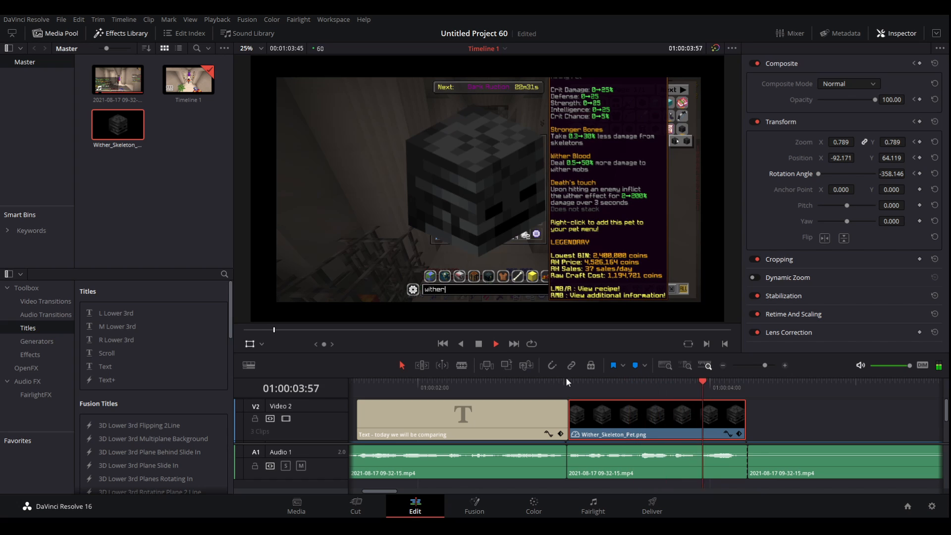
click(496, 344)
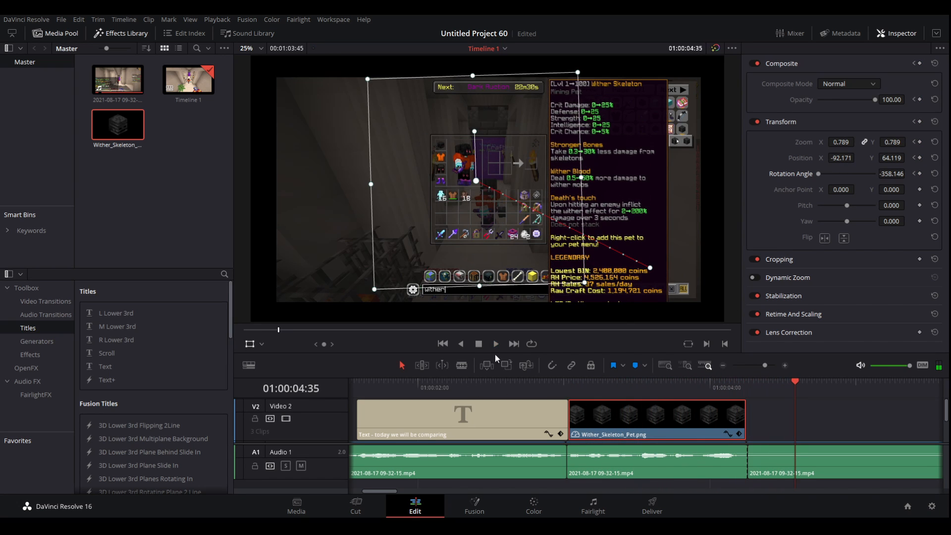
drag(570, 382, 568, 413)
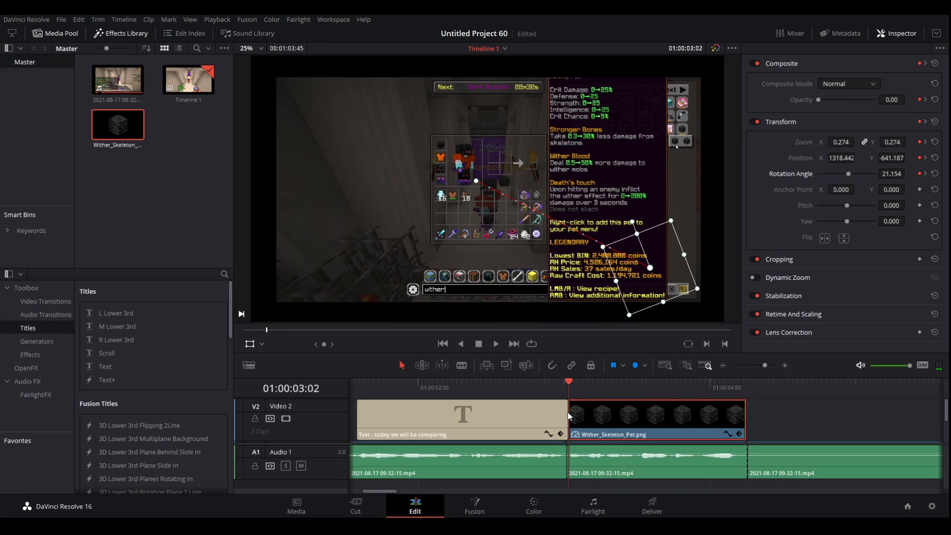
click(495, 344)
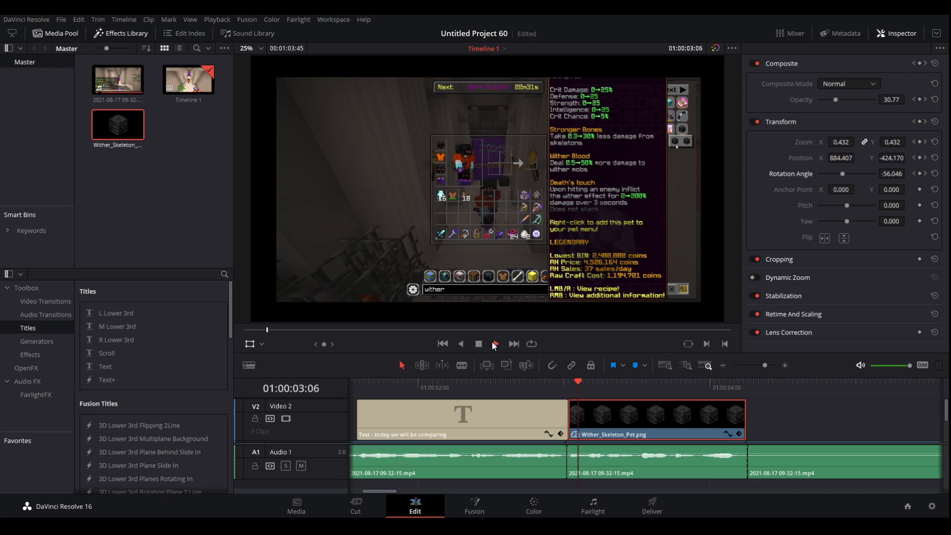
click(567, 385)
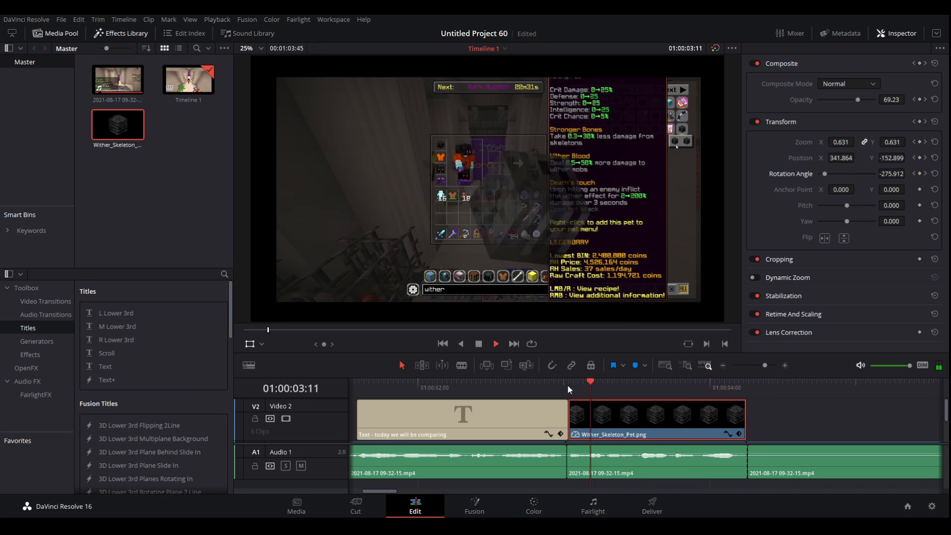
click(496, 344)
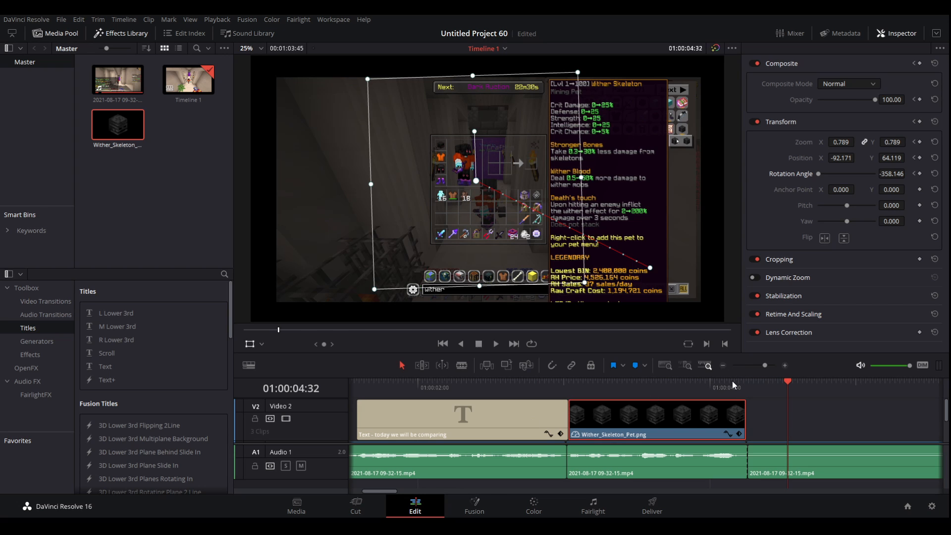
drag(735, 382, 738, 382)
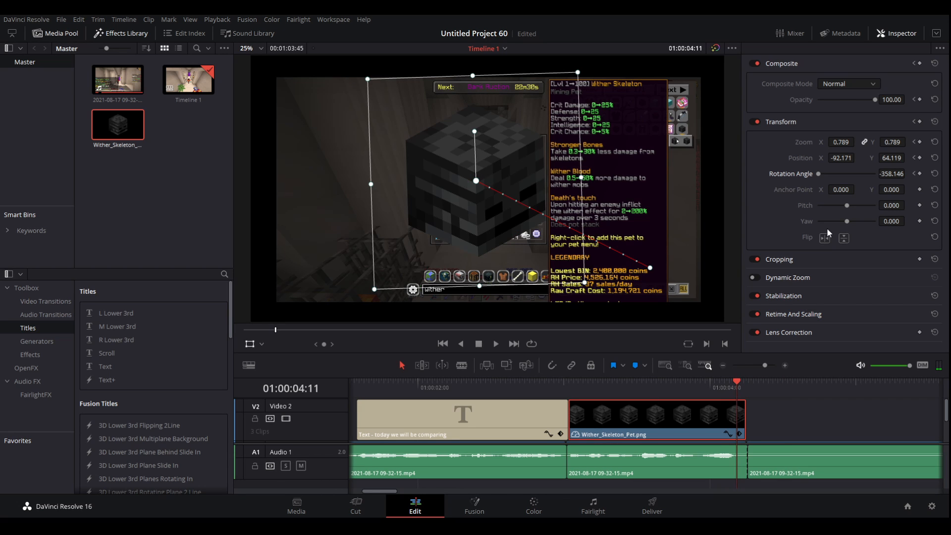
Play the timeline from the beginning to review the titles and the spinning skull image
key(Home)
click(496, 344)
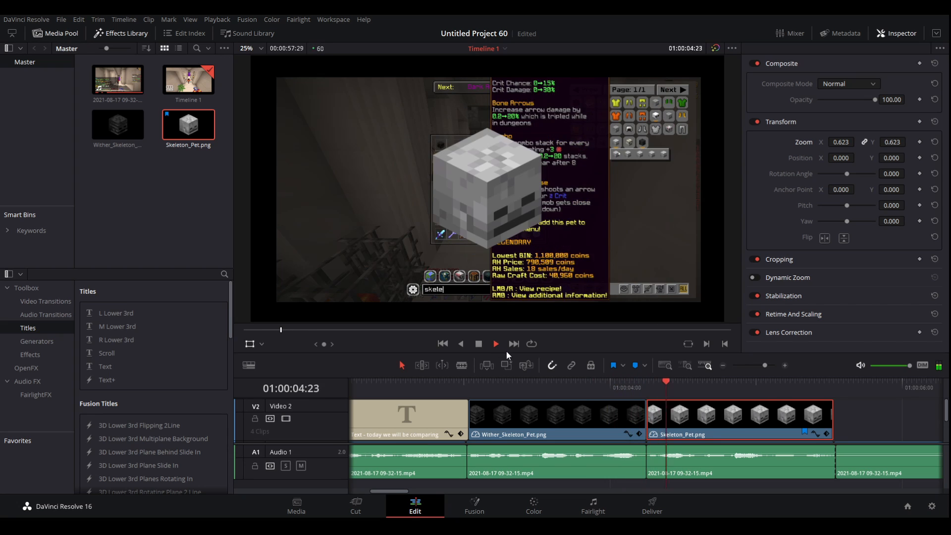
Keyframe Skeleton_Pet.png at 01:00:04:16 with zoom 0.100 and opacity 0
click(450, 385)
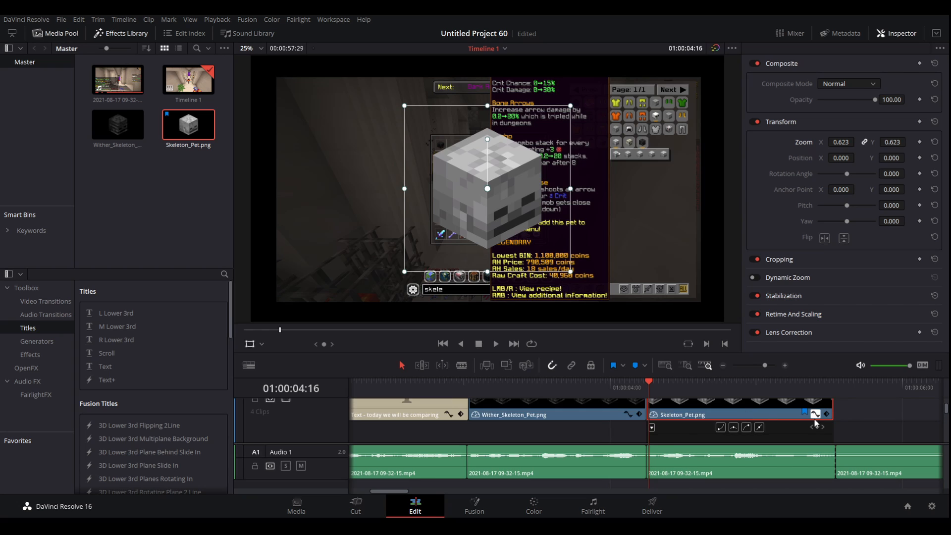
click(815, 415)
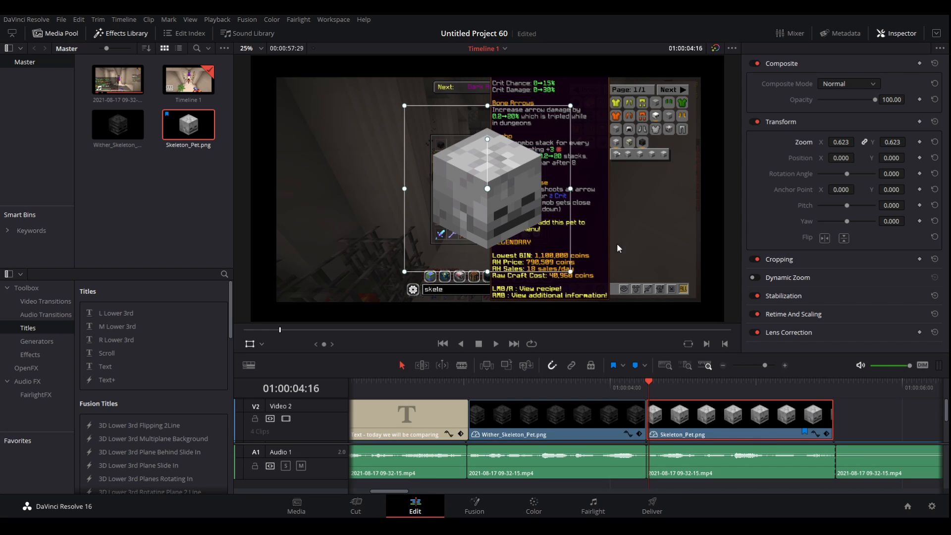
drag(571, 273, 502, 214)
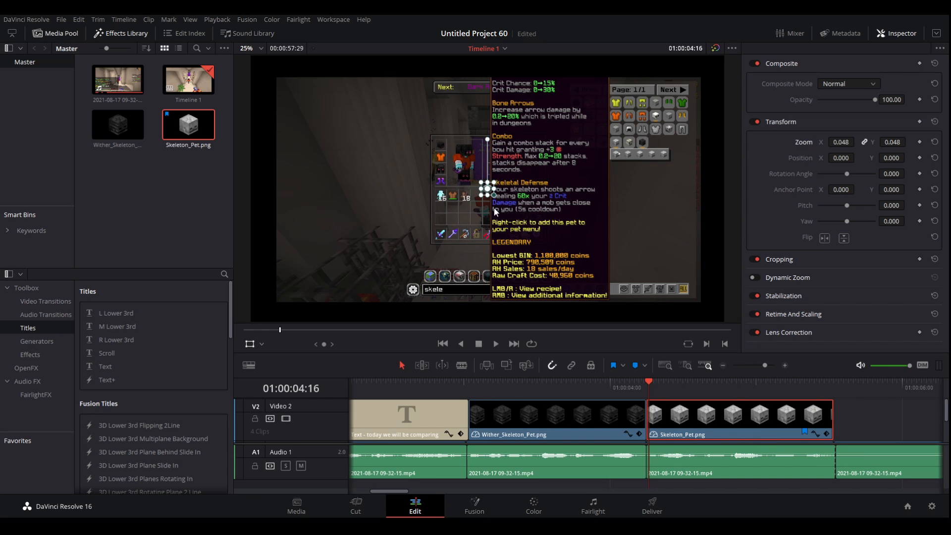
drag(873, 99, 627, 116)
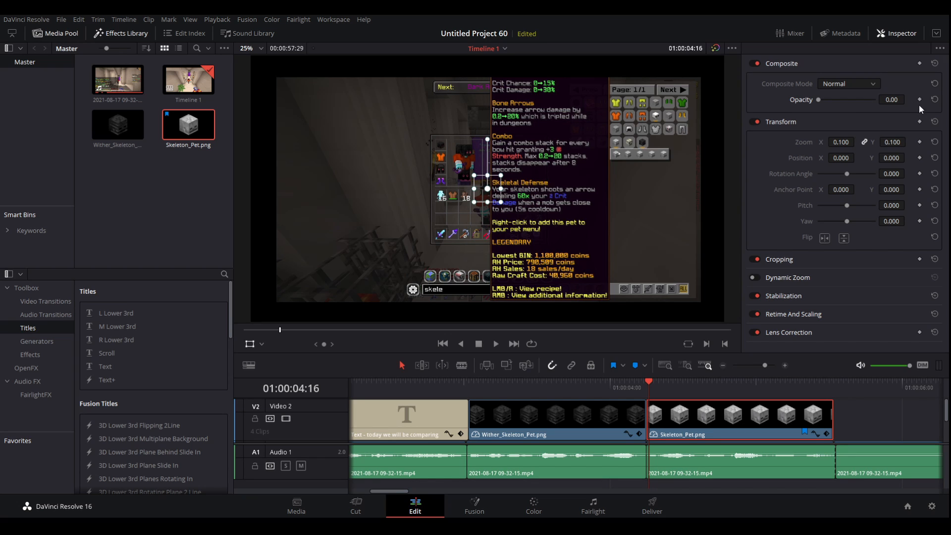
click(920, 142)
Keyframe Skeleton_Pet.png at 01:00:04:25 with zoom 0.780 and opacity 100
drag(663, 390, 664, 388)
mouse_move(671, 391)
mouse_down()
mouse_move(681, 382)
mouse_move(672, 383)
mouse_up()
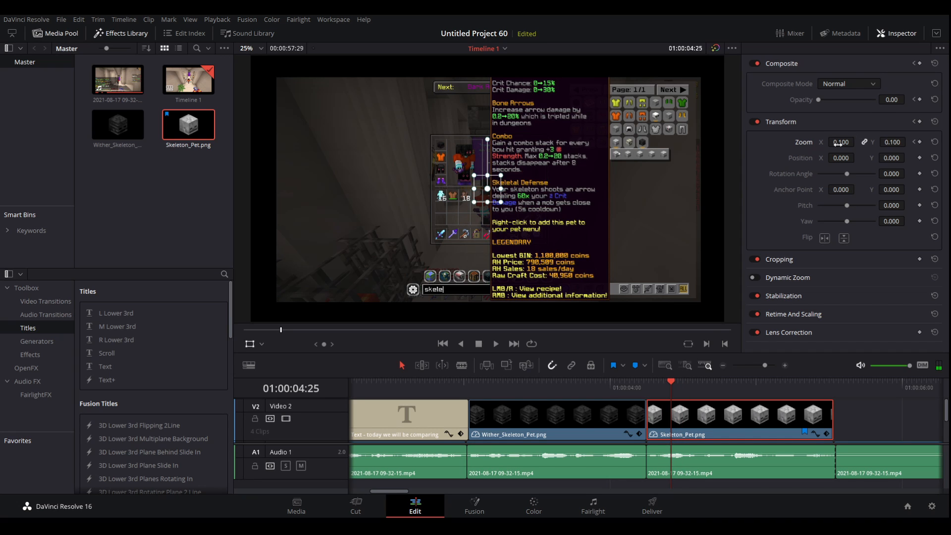
drag(837, 143, 859, 142)
drag(819, 99, 875, 99)
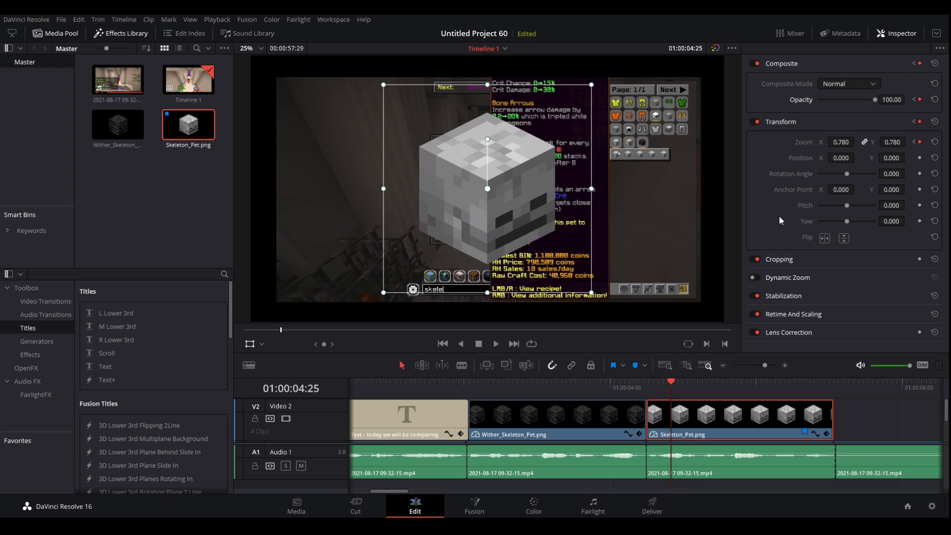
Play back the entrance of Skeleton_Pet.png, and replay the whole timeline from 01:00:00:00
click(638, 385)
click(496, 344)
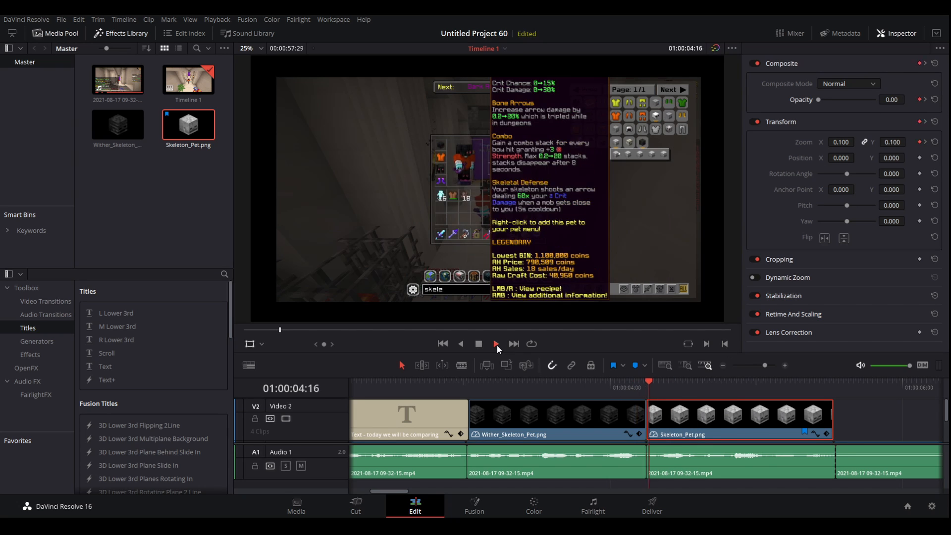
click(498, 345)
drag(401, 385, 253, 391)
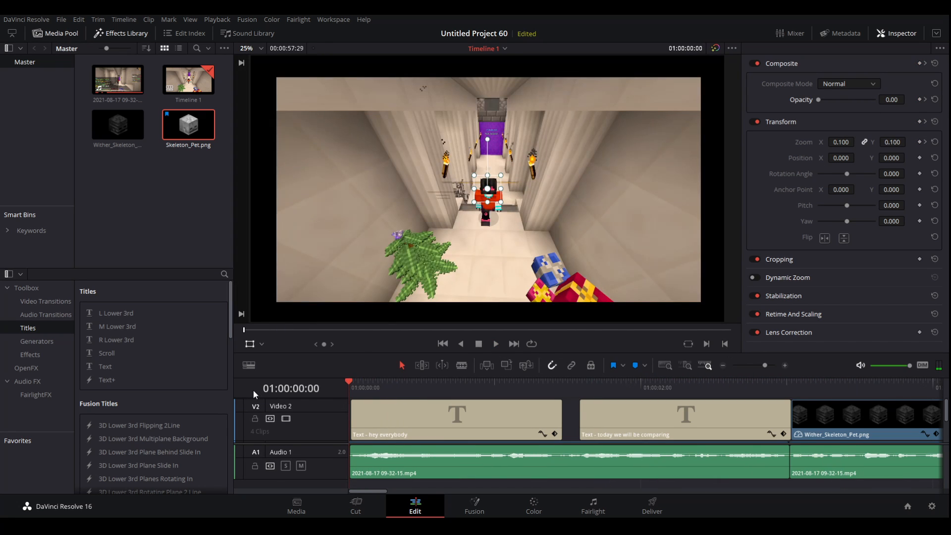
click(495, 345)
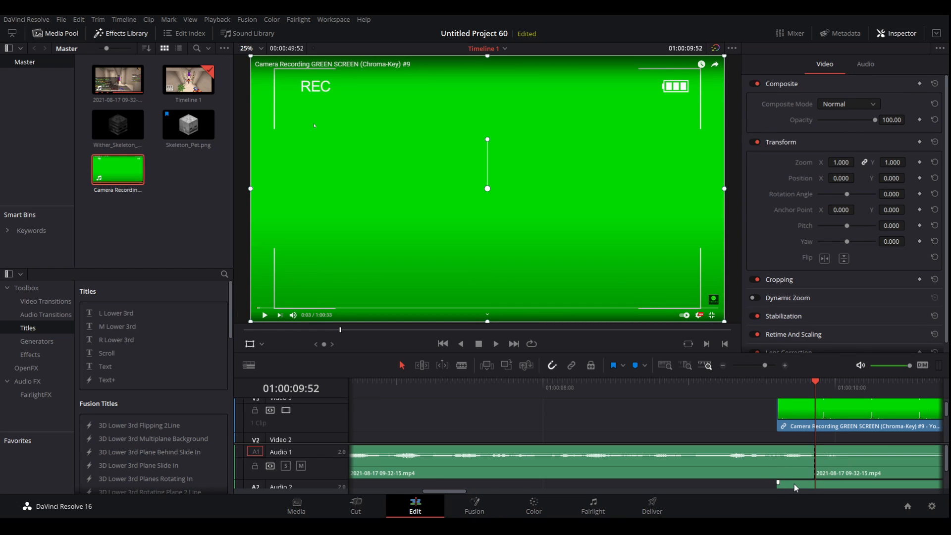
Try placing the green-screen camera clip on Video 2 without its audio and splitting it at 01:00:07:13
click(794, 485)
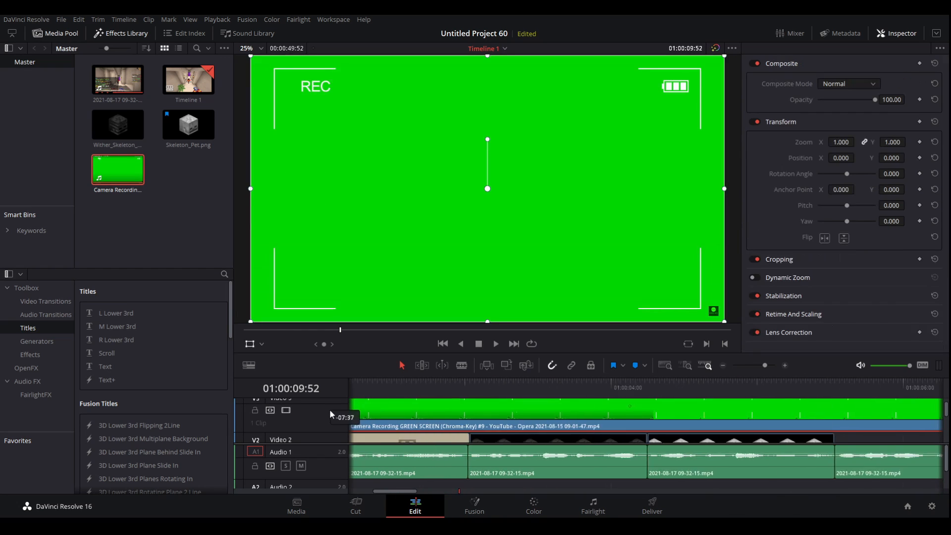
drag(330, 414, 832, 432)
drag(912, 388, 572, 406)
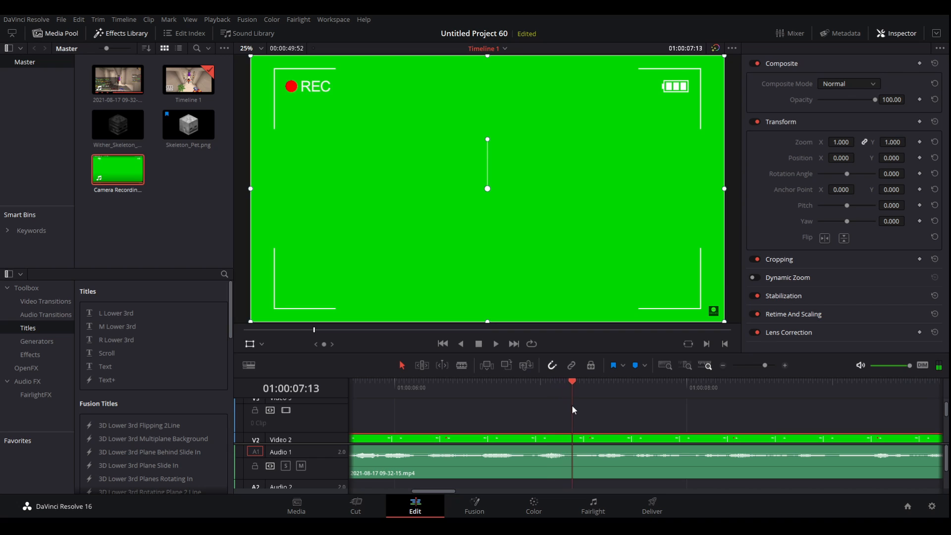
key(b)
click(575, 438)
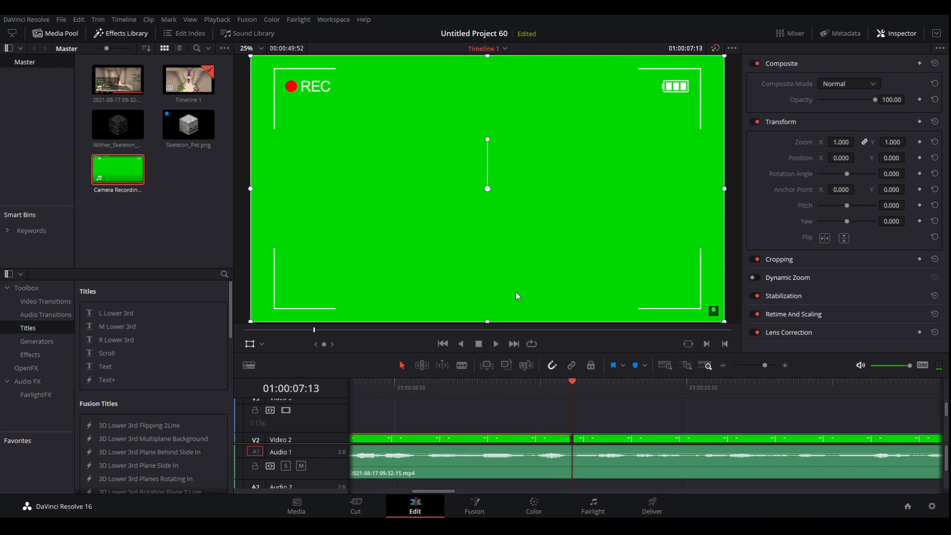
key(ctrl+z)
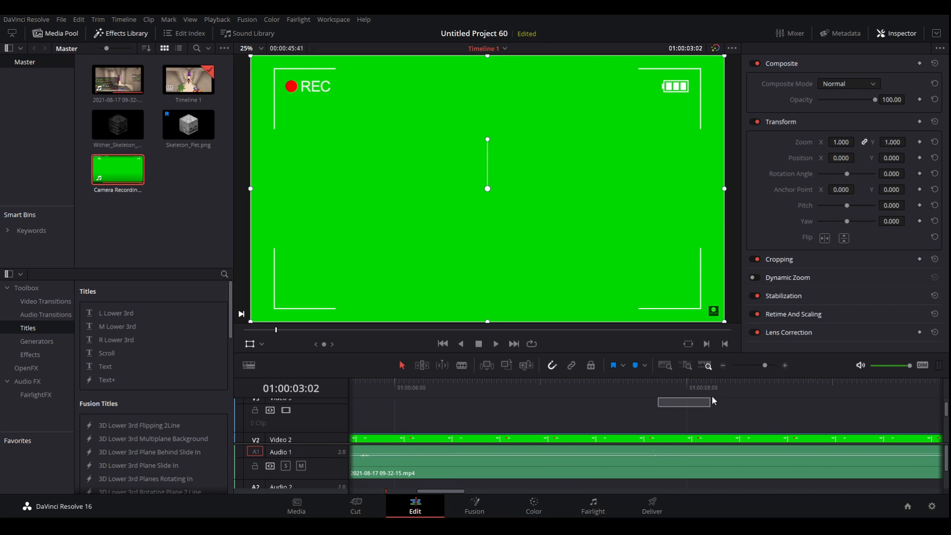
Try splitting the footage at 01:00:05:41 and deleting the selected green-screen part after the cut
drag(426, 386, 511, 391)
key(ctrl+b)
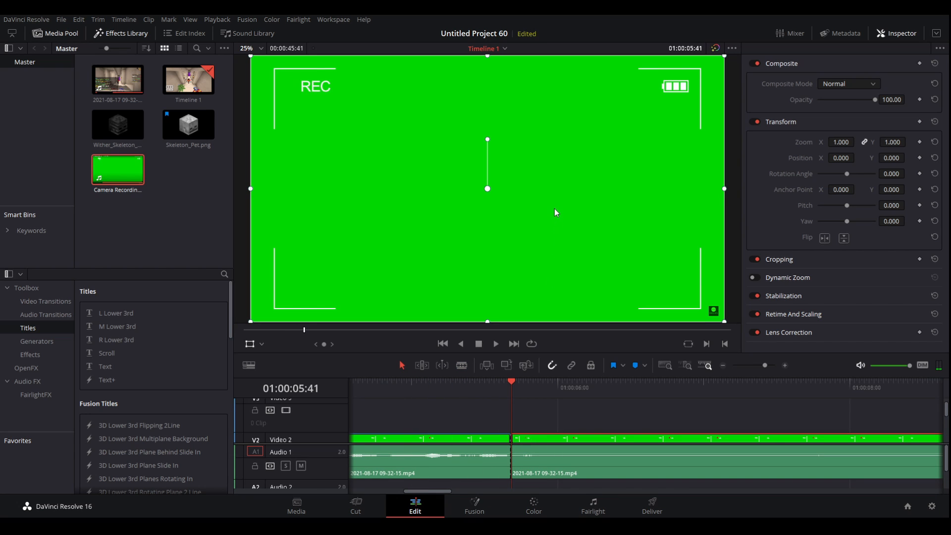
key(Delete)
Play the title section from about 01:00:01:21 to check how the deletion affected the timeline
drag(378, 378, 540, 400)
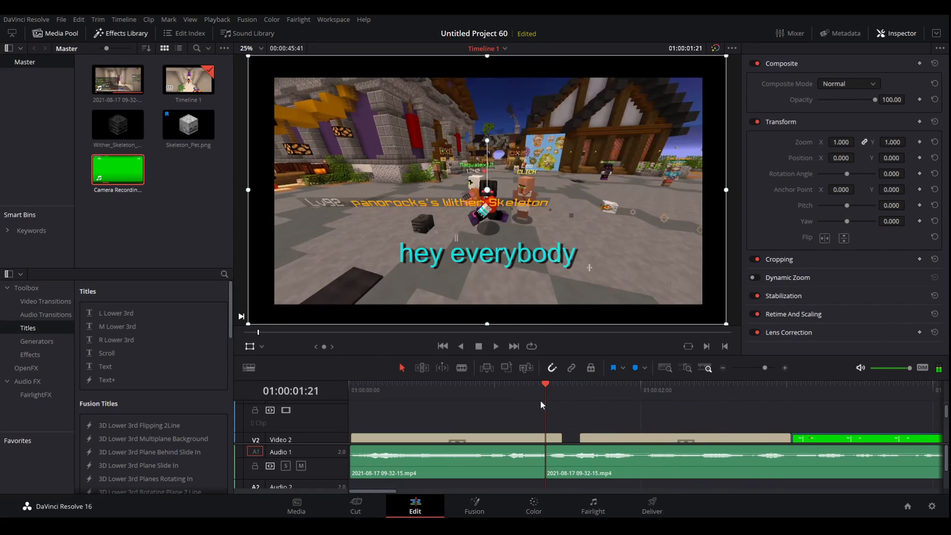
click(496, 347)
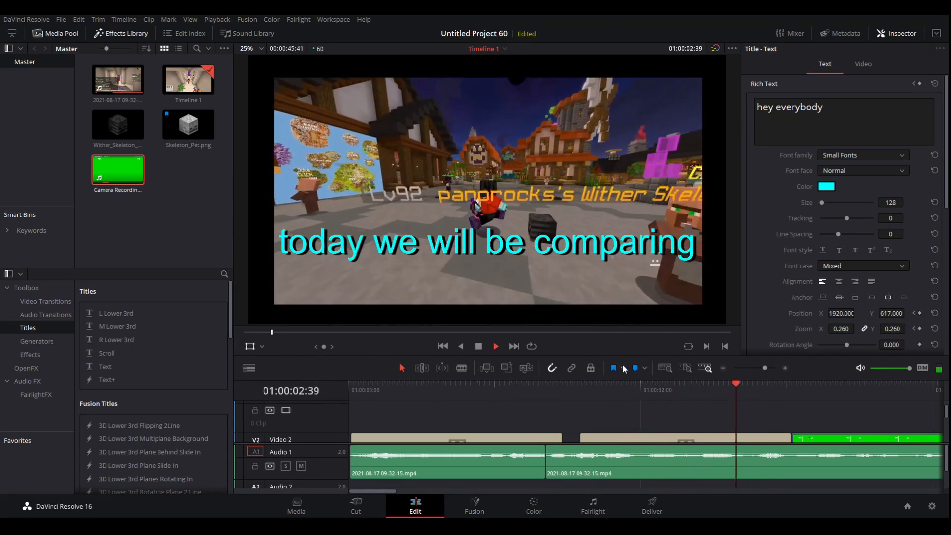
click(535, 385)
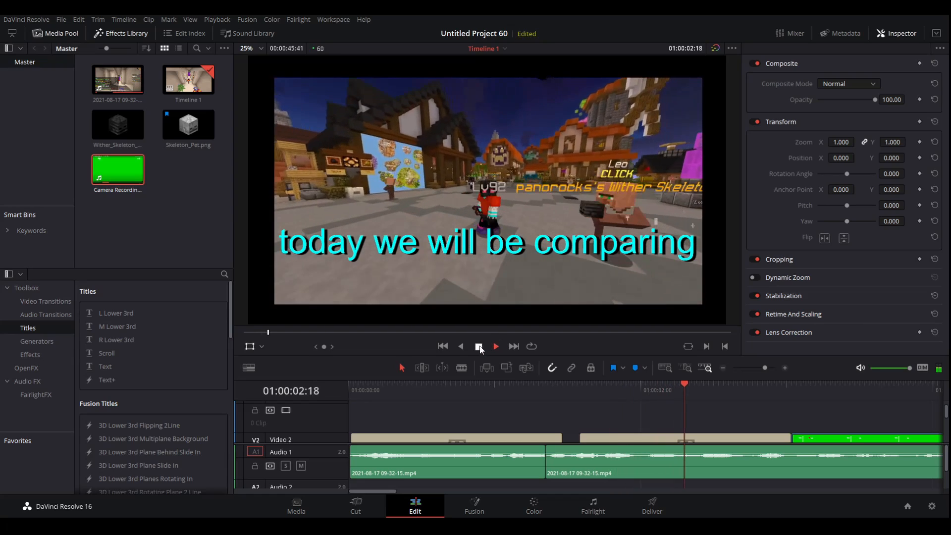
click(496, 346)
key(space)
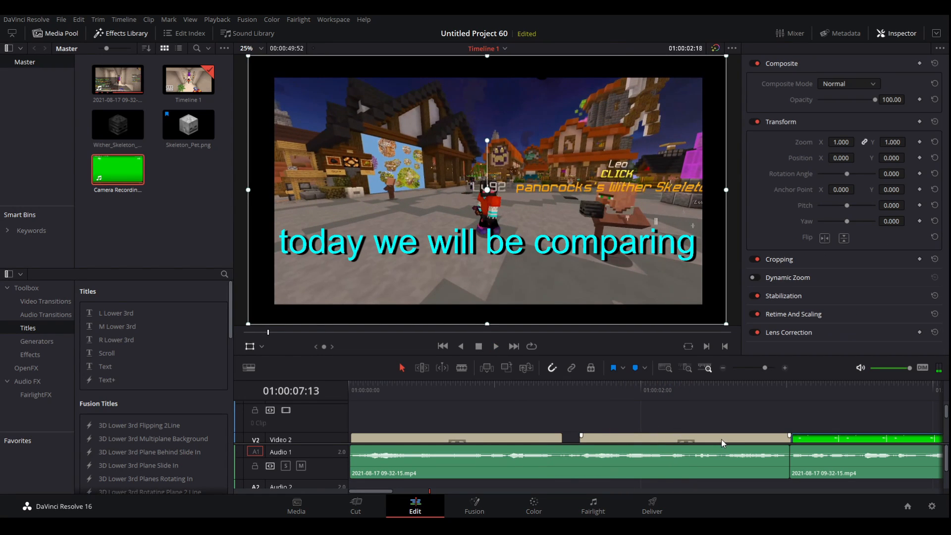
Place the green-screen camera clip on Video 2 after Skeleton_Pet.png and remove its audio
drag(939, 403, 584, 420)
drag(614, 421, 392, 443)
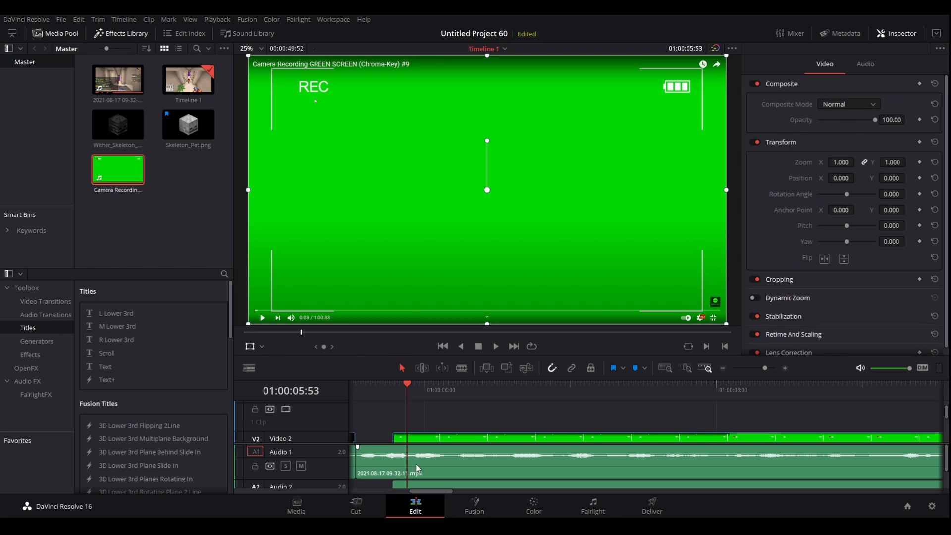
click(429, 482)
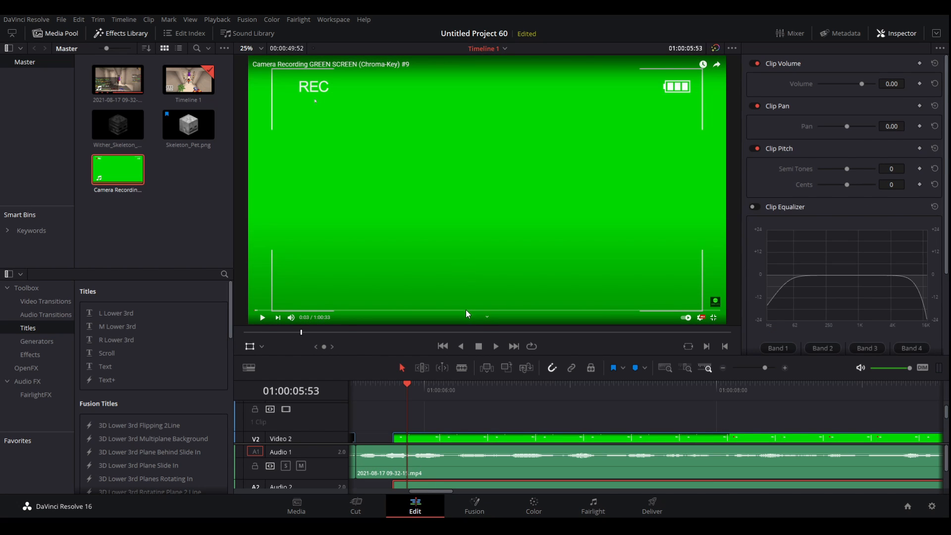
Delete the part of the green-screen clip that extends past the next gameplay cut
click(512, 438)
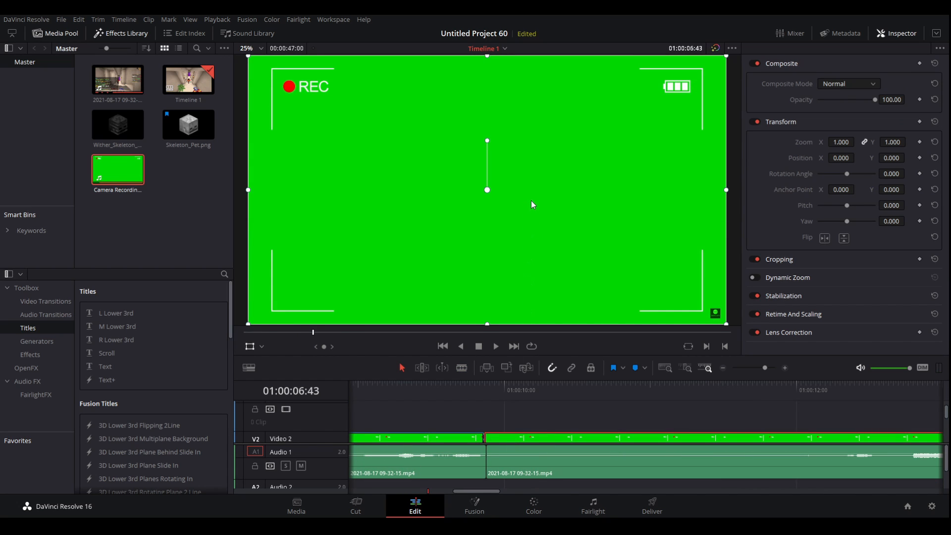
key(Delete)
drag(526, 388, 340, 398)
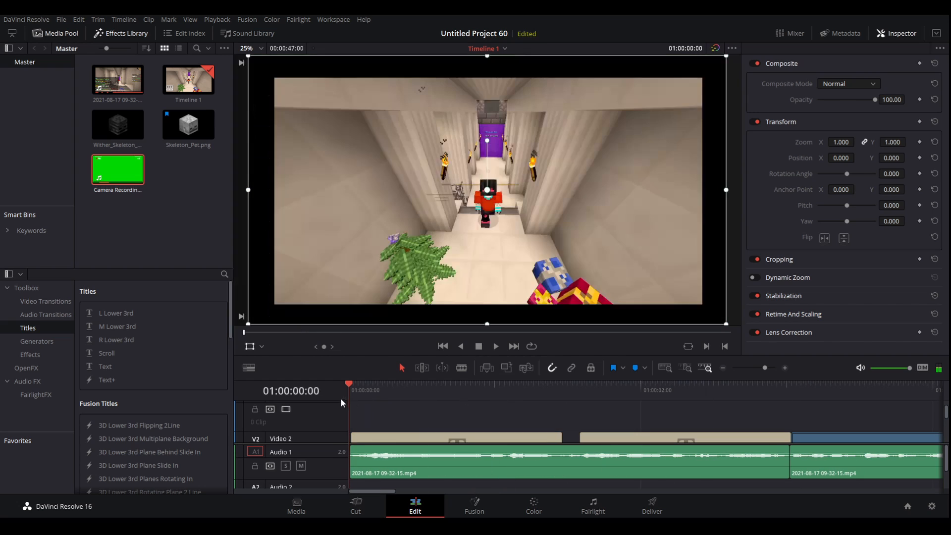
Scrub from the end of Skeleton_Pet.png through the green-screen clip and play it from 01:00:08:25
drag(896, 393, 554, 421)
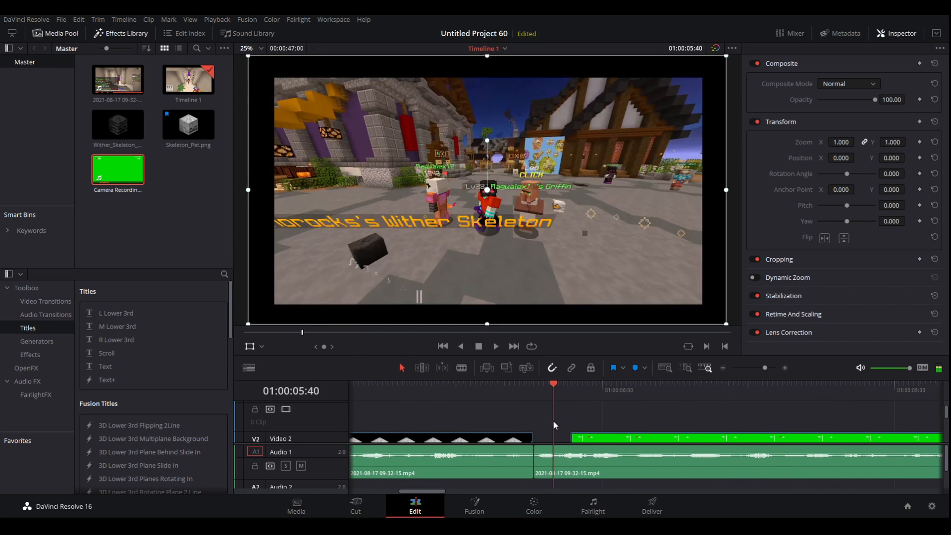
key(Down)
key(Down)
drag(437, 389, 418, 388)
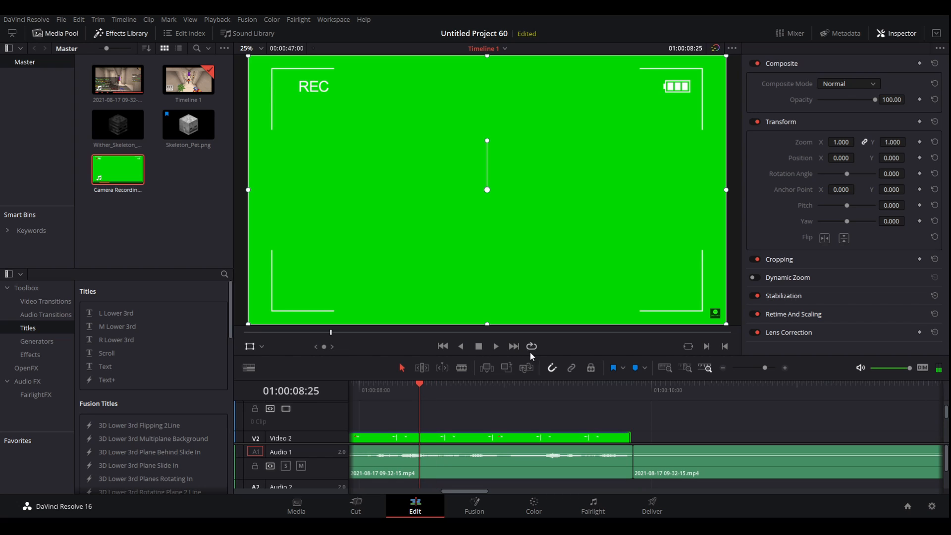
click(497, 346)
click(479, 347)
On the Color page, sample the clip's green background with the HSL qualifier and invert the selection
click(544, 515)
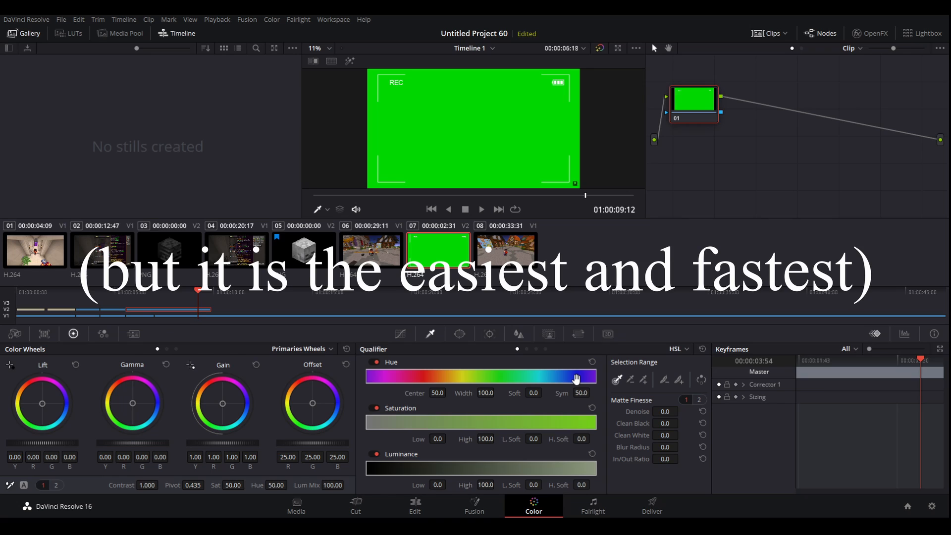
click(446, 153)
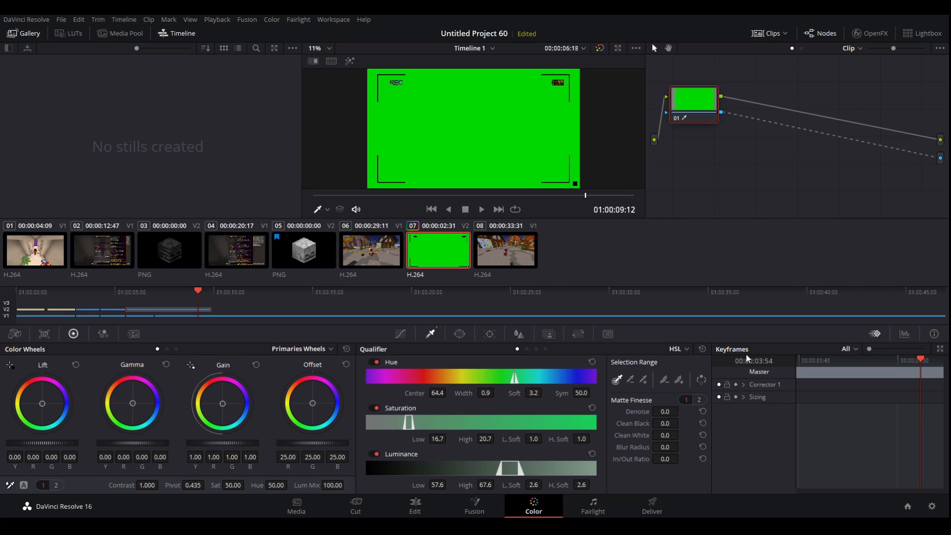
click(702, 380)
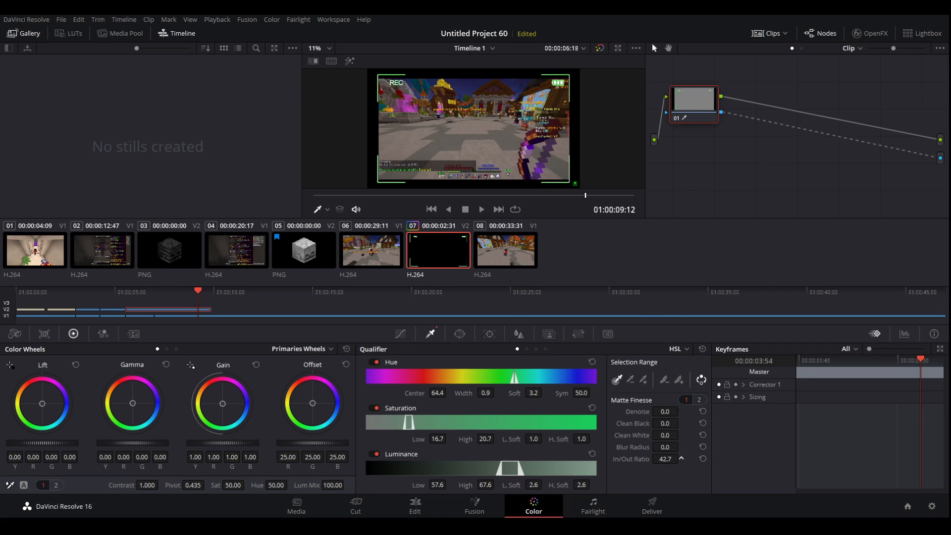
Set the key's In/Out Ratio to -100.0 and Clean White to 61.5, and check the overlay up to 01:00:09:29
drag(666, 458, 626, 459)
drag(681, 447, 681, 447)
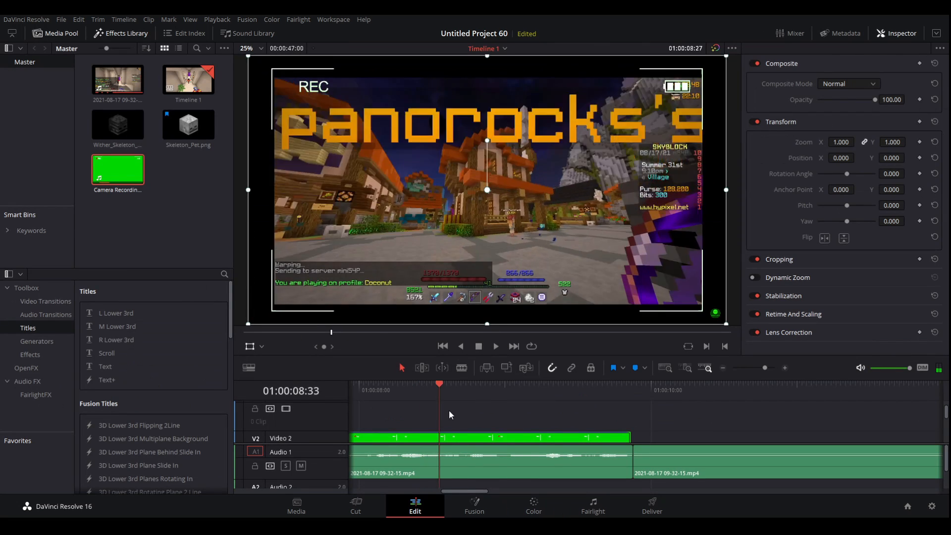
drag(439, 385, 576, 385)
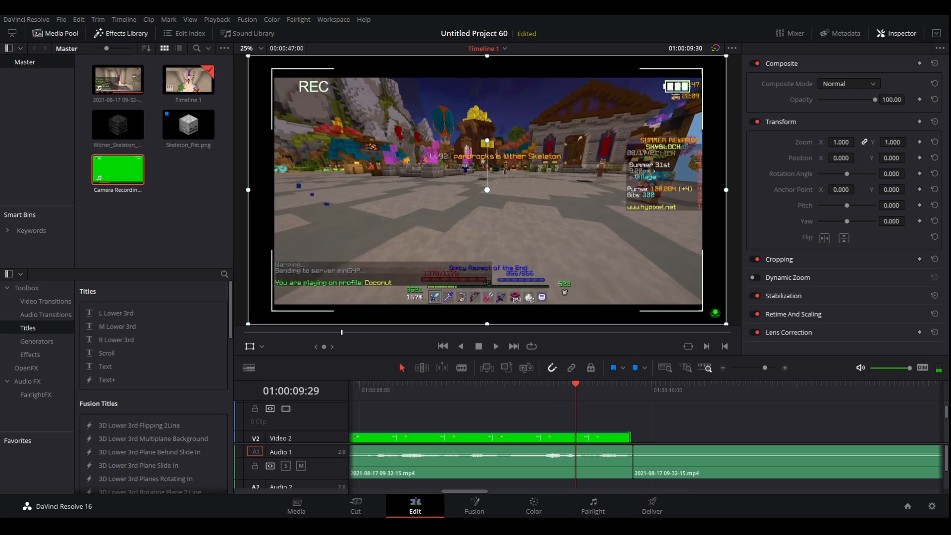
Raise the green-screen key's Denoise in Matte Finesse and play the timeline to check the recording overlay
click(534, 505)
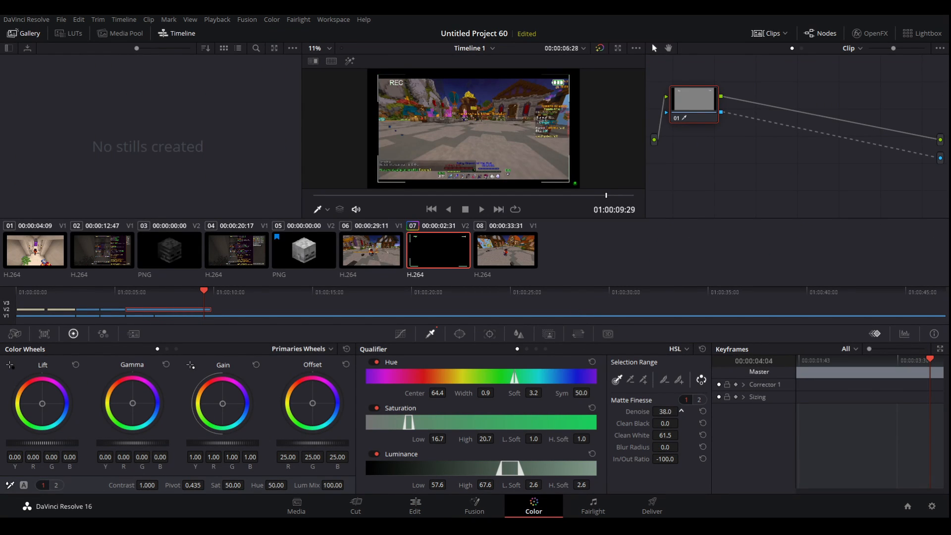
click(431, 516)
drag(504, 387, 492, 416)
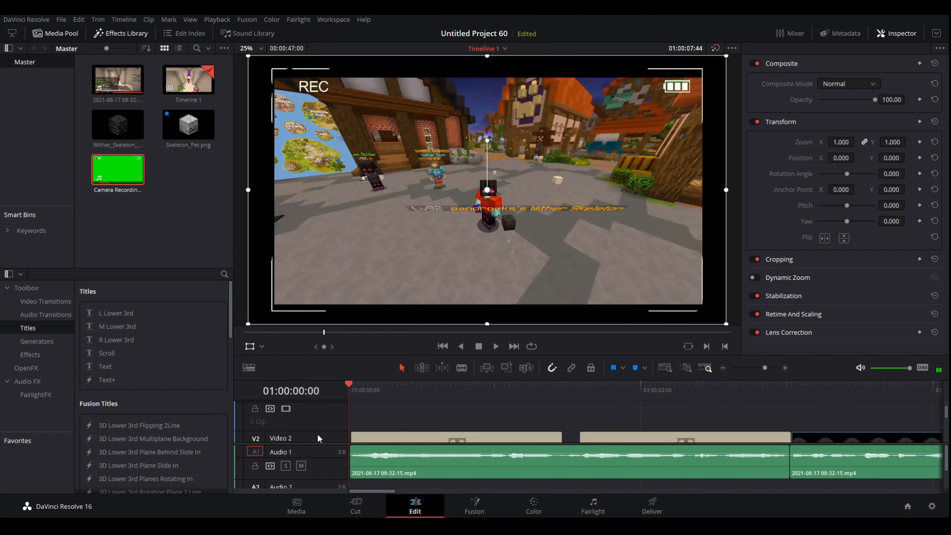
click(494, 346)
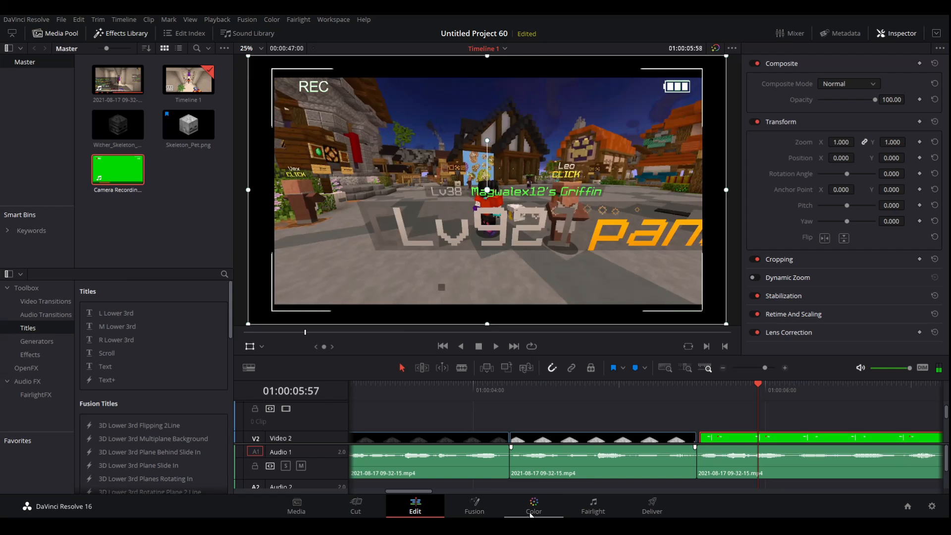
Adjust the green-screen key's Denoise to about 72.0 and play the overlay section on the Edit page
click(533, 507)
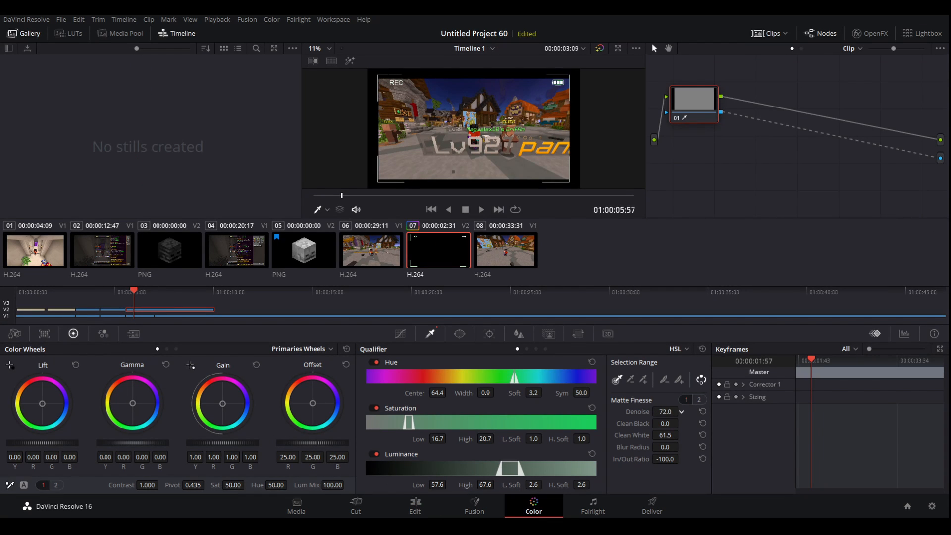
click(419, 508)
key(space)
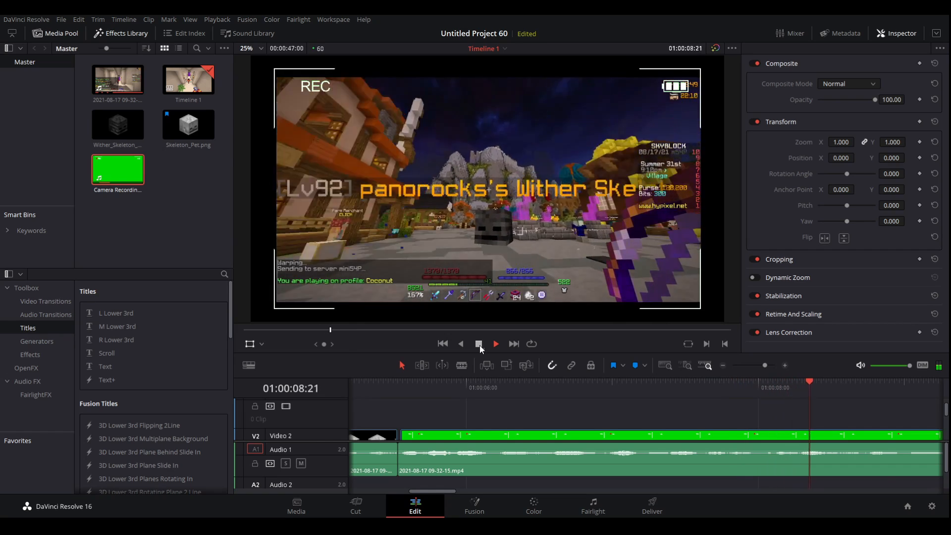
Return to the Edit page and play the keyed camera-recording overlay section from about 01:00:05:32
key(shift+6)
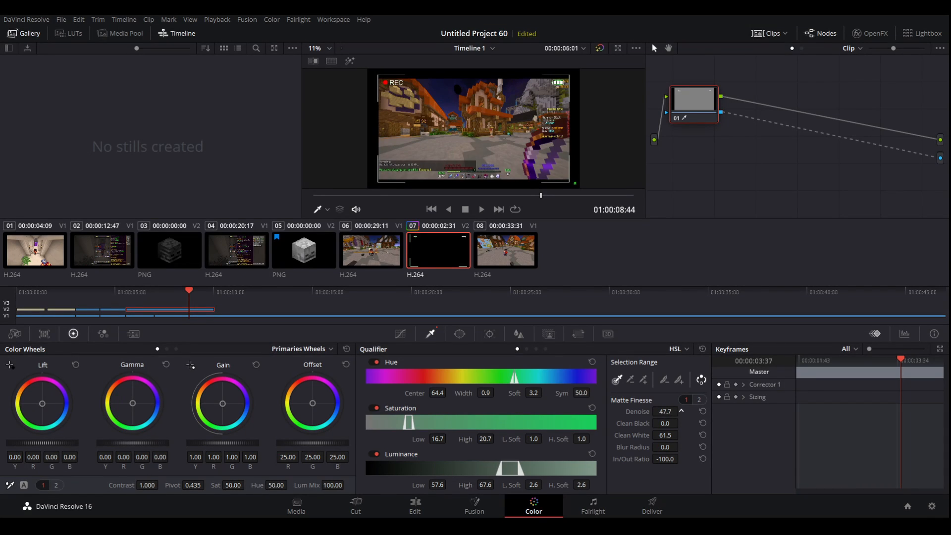
click(446, 505)
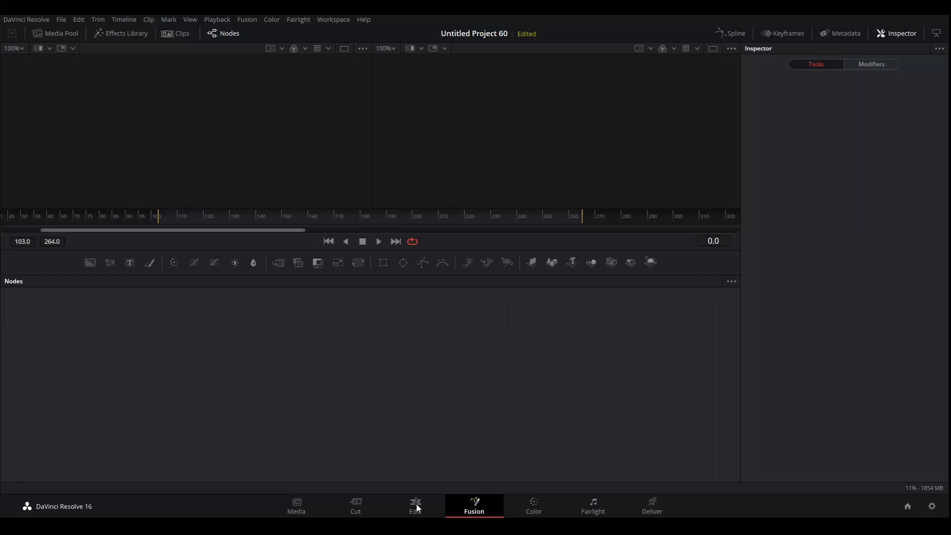
click(416, 505)
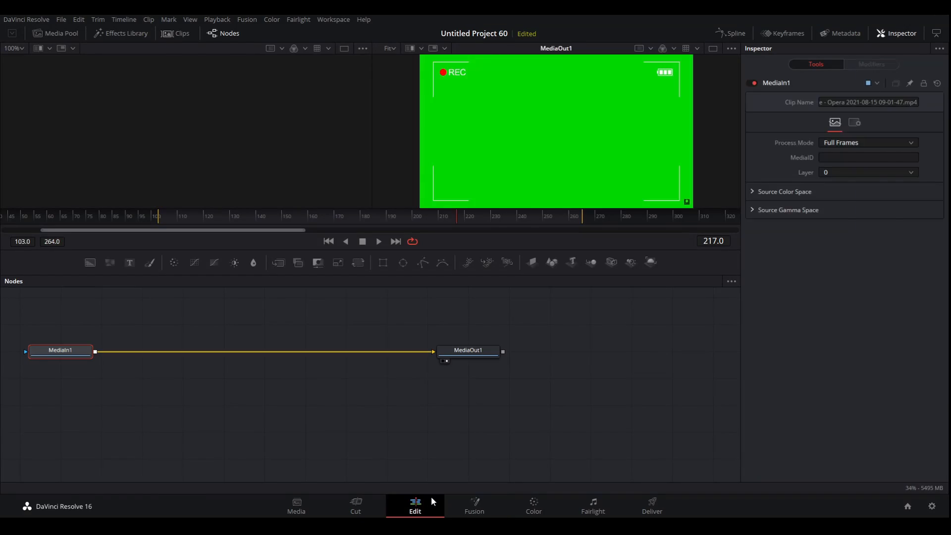
click(497, 344)
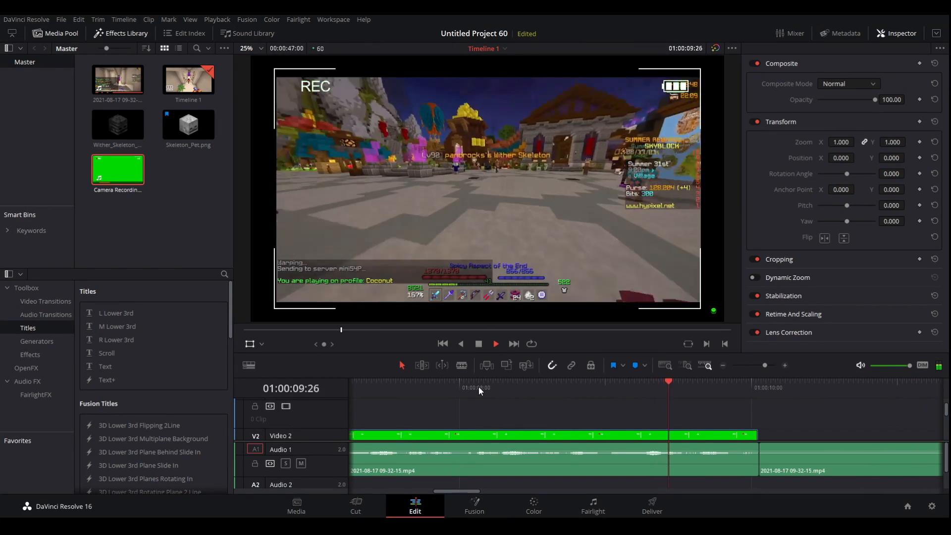
click(488, 381)
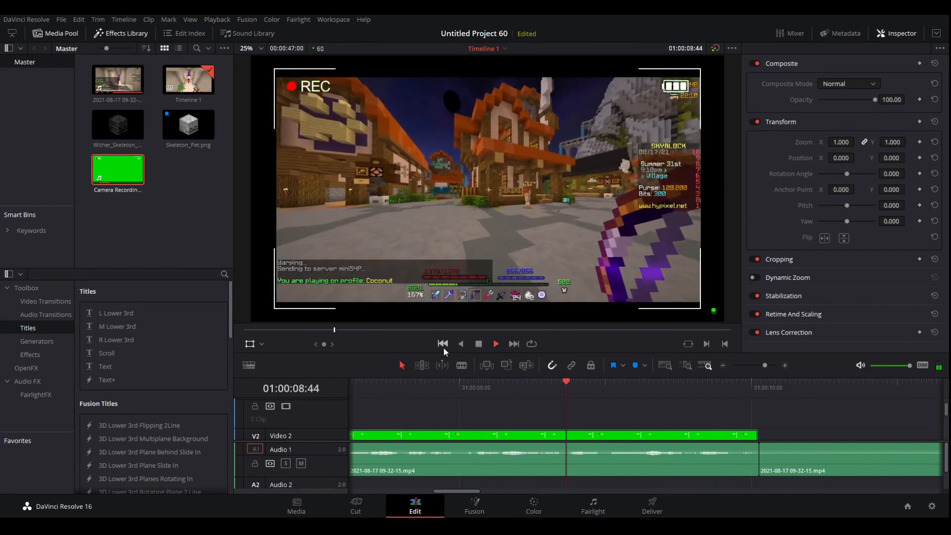
key(space)
click(424, 380)
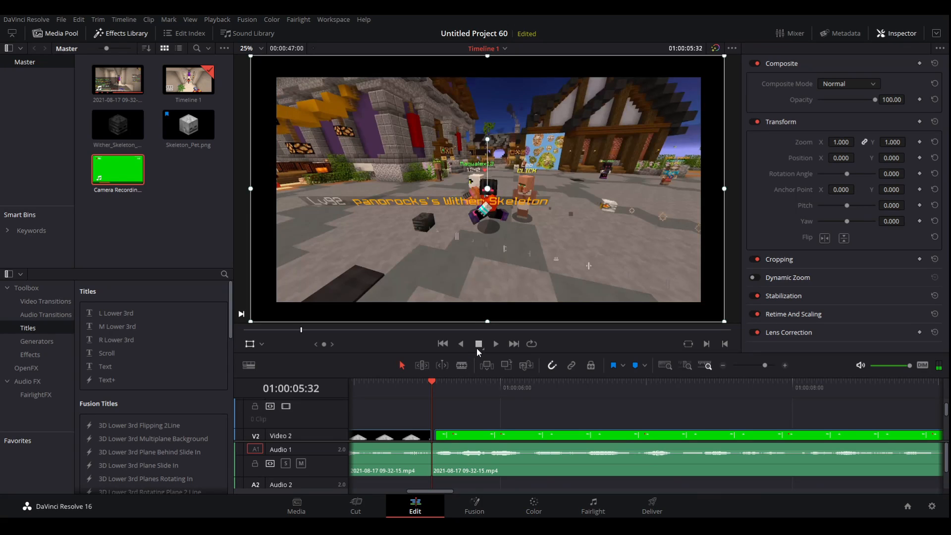
click(495, 344)
click(480, 345)
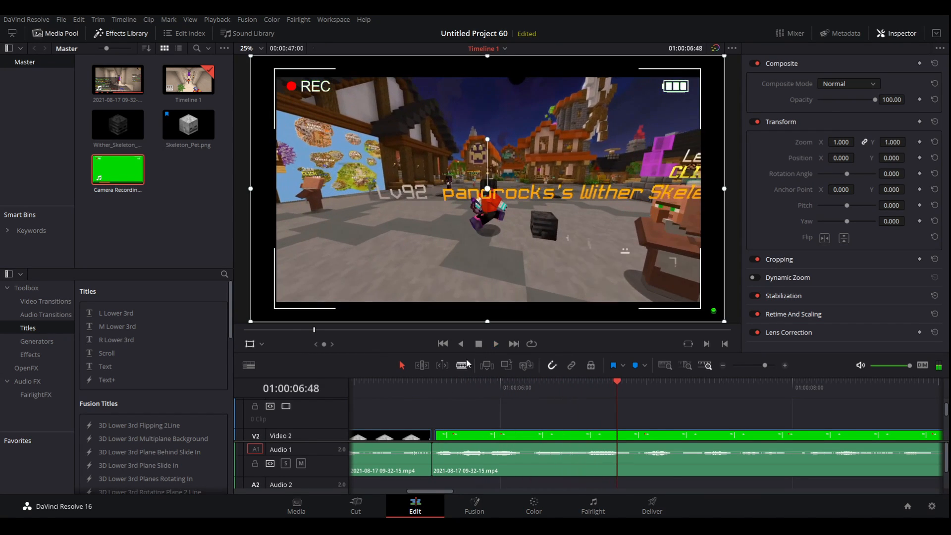
Add a Solid Color generator on the track above the camera-recording overlay and trim its end to match the overlay's end
click(30, 354)
click(37, 342)
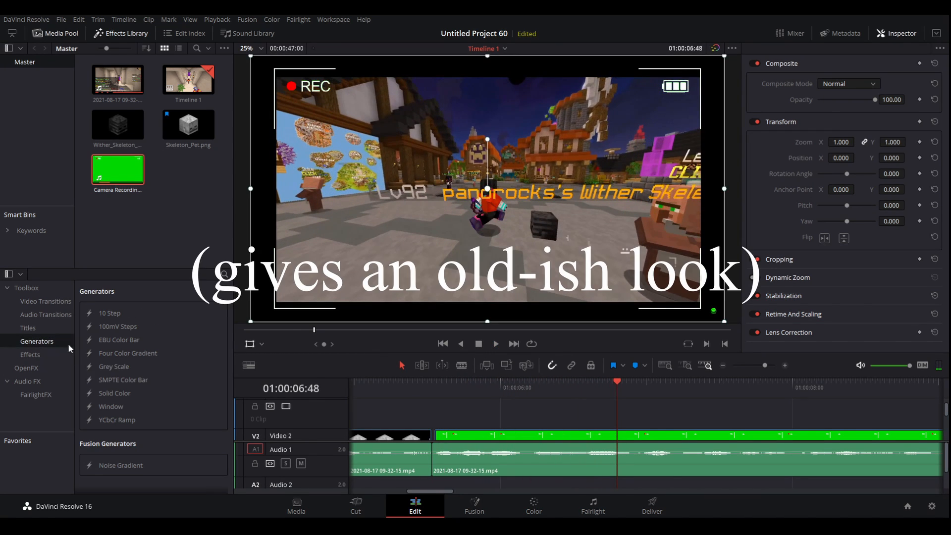
drag(119, 394, 438, 421)
click(932, 382)
drag(932, 385, 856, 415)
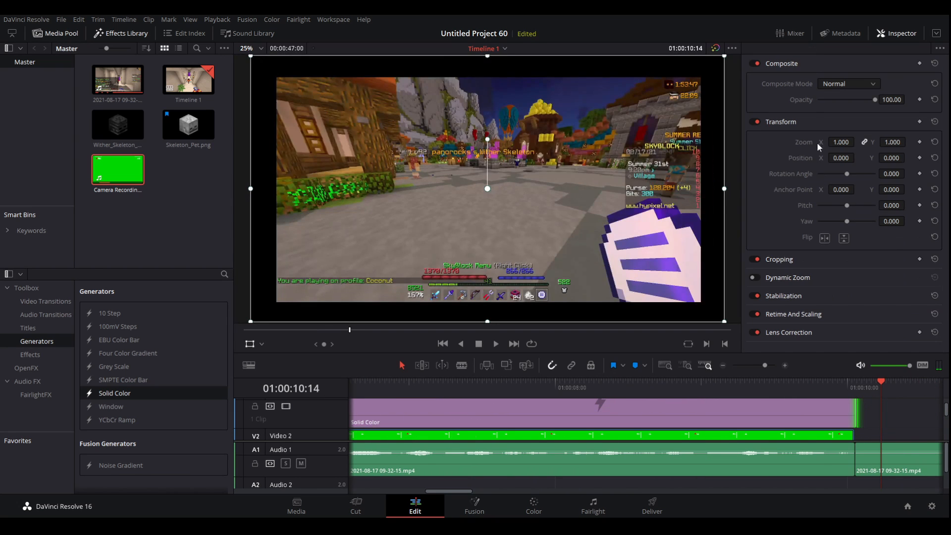
Set the Solid Color generator's color to dark grey and its opacity to 48.70
click(832, 417)
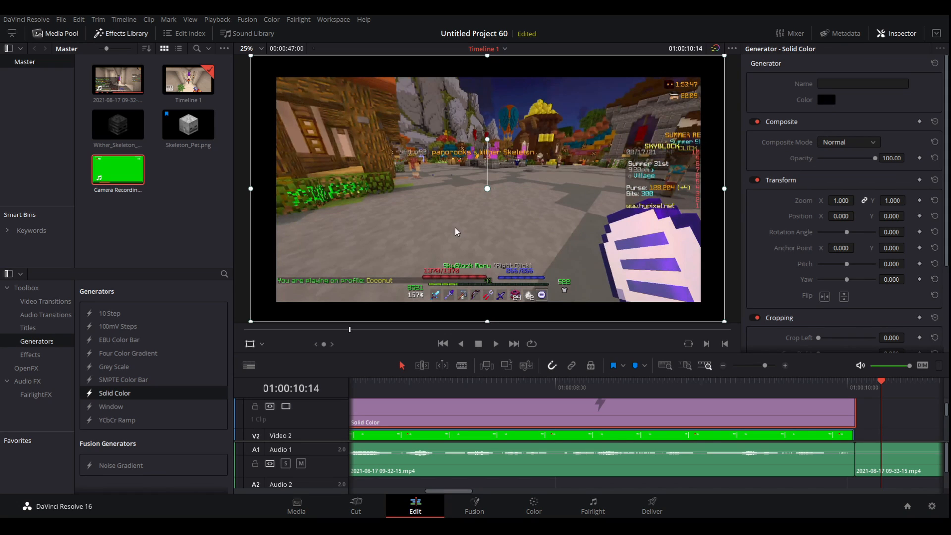
click(578, 237)
click(548, 382)
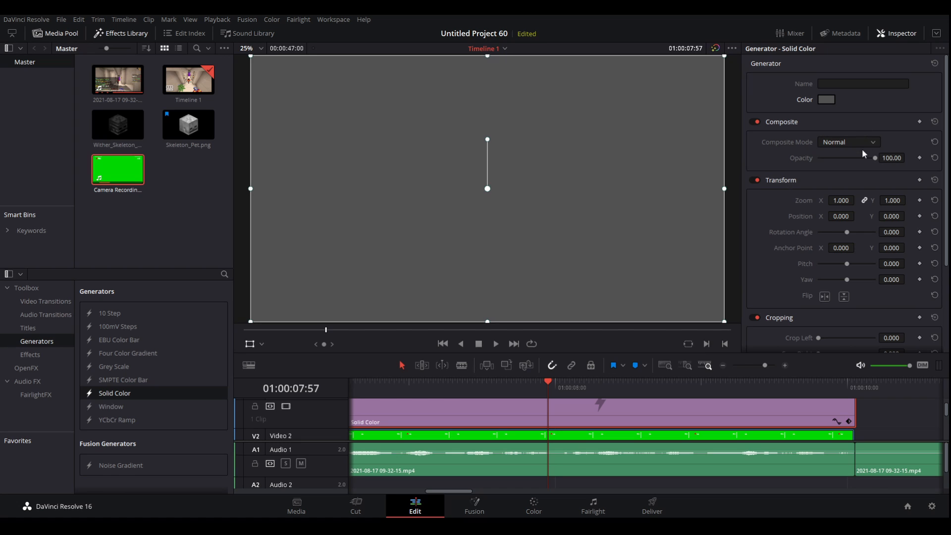
drag(870, 158, 846, 157)
Scrub the opening of the timeline and play the edit from near its beginning
drag(378, 383, 930, 388)
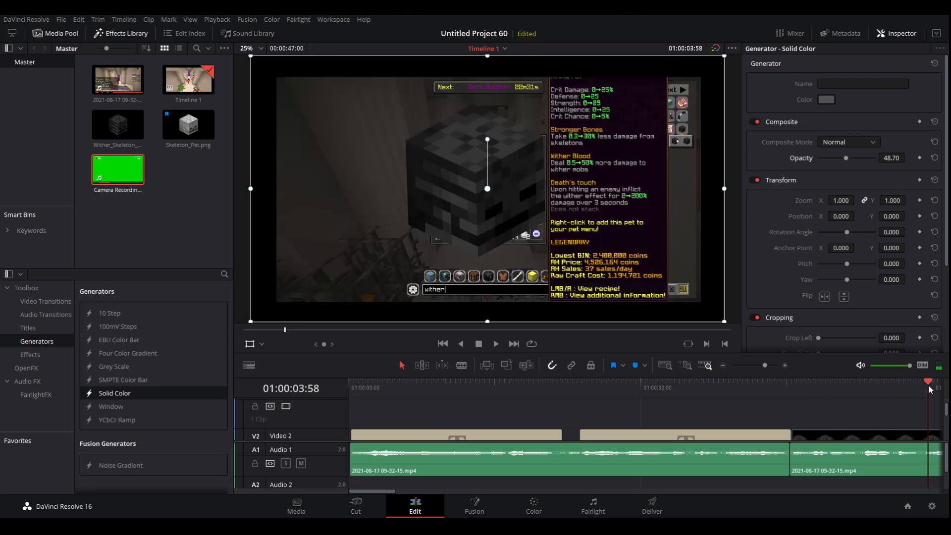
click(362, 383)
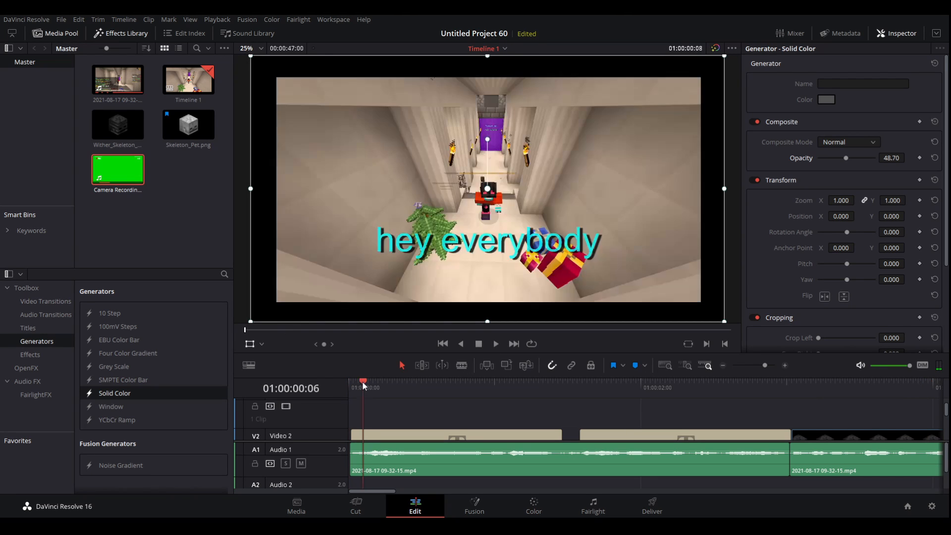
click(493, 350)
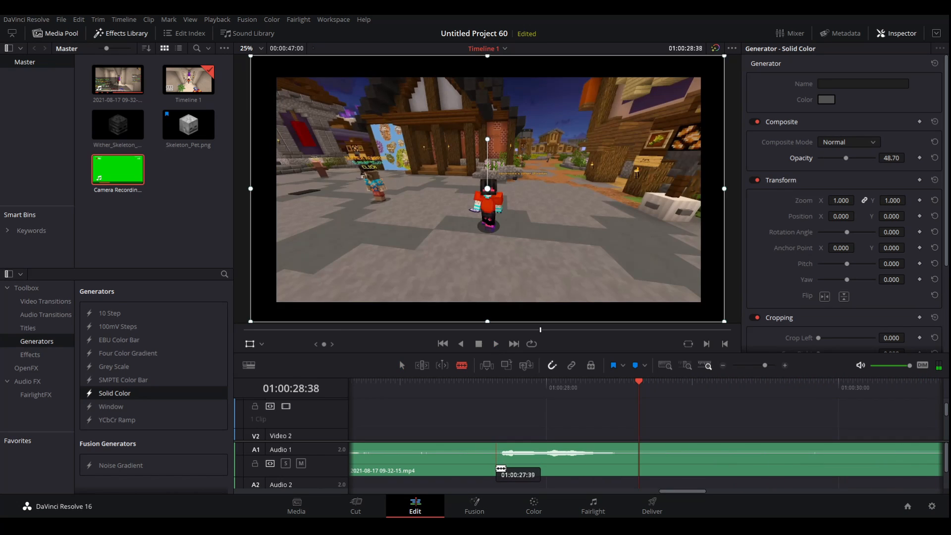
Split the gameplay clip at about 01:00:27:39 and again right after the short speech burst, to cut away the surrounding silence
click(496, 467)
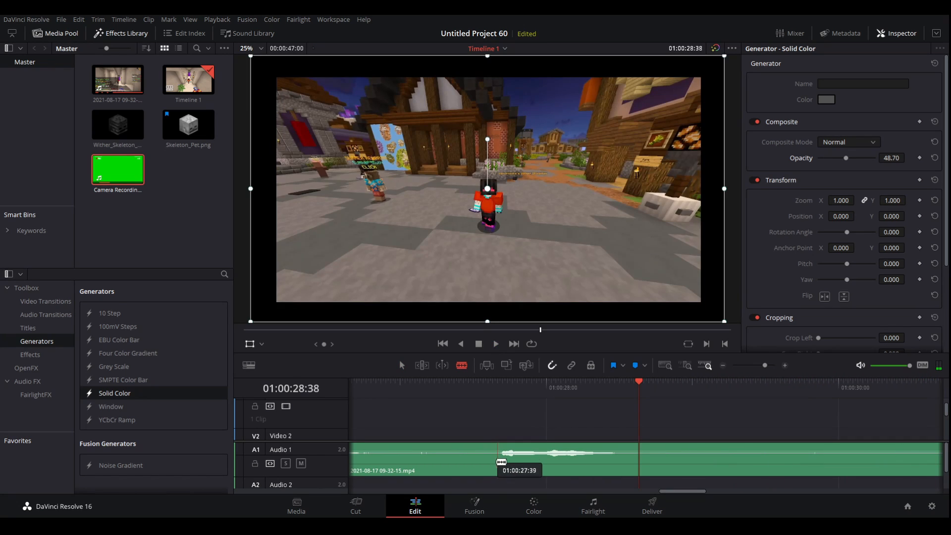
scroll(495, 433, down, 2)
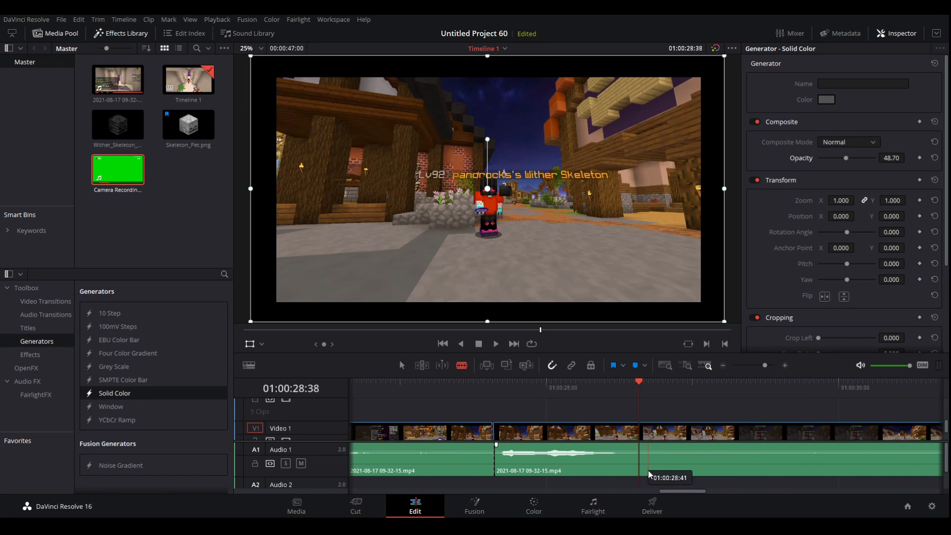
click(618, 468)
key(a)
key(Delete)
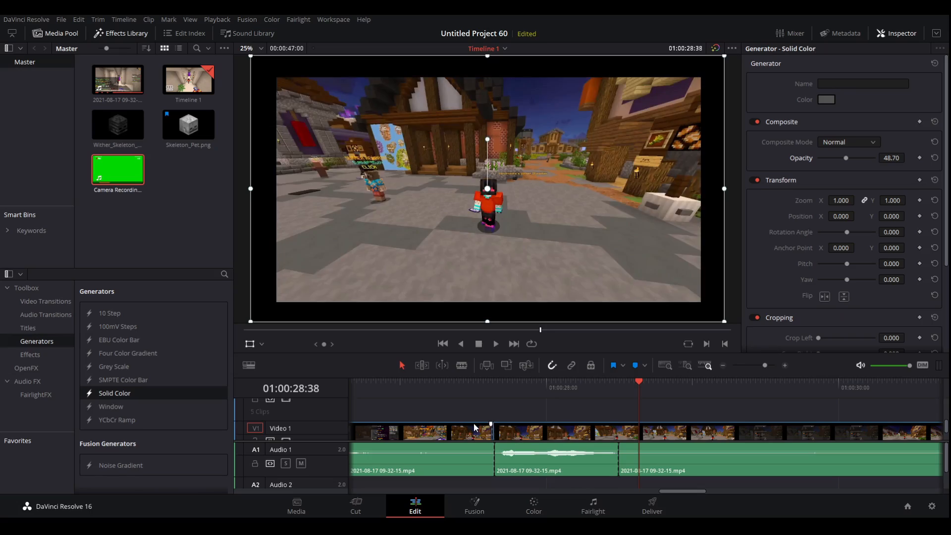